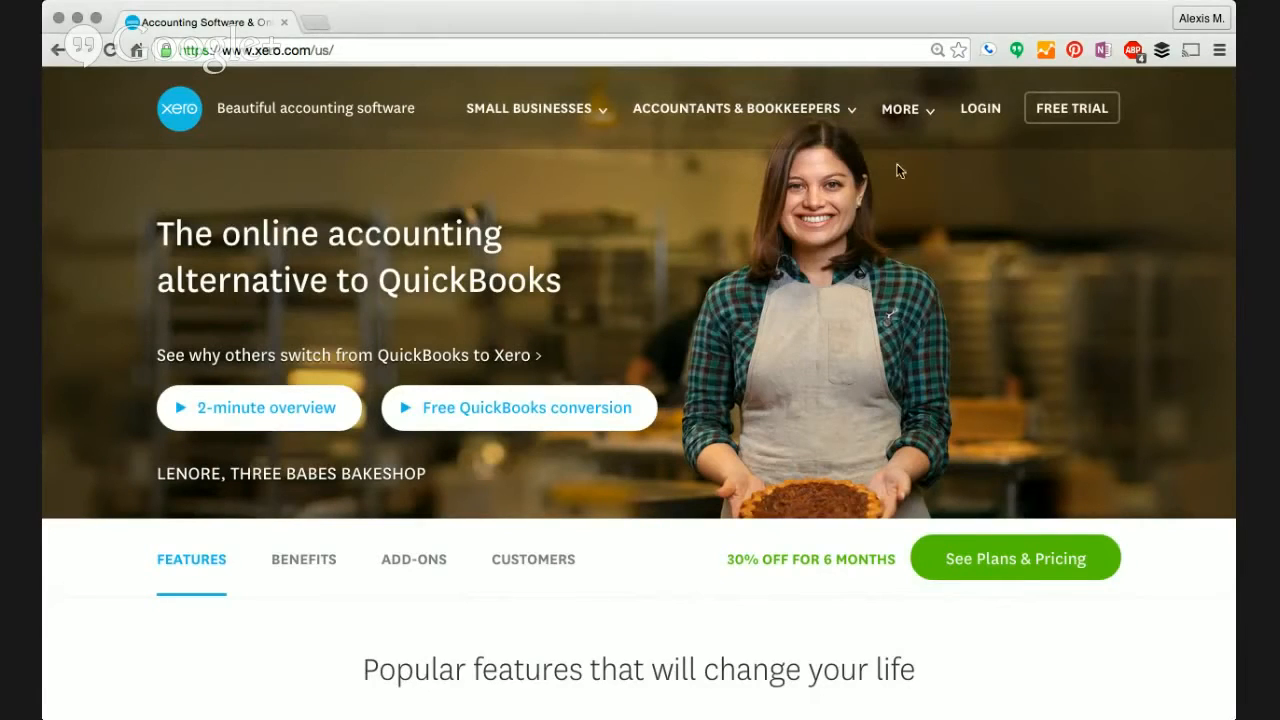
- Log in to the Xero account from the xero.com home page
click(977, 117)
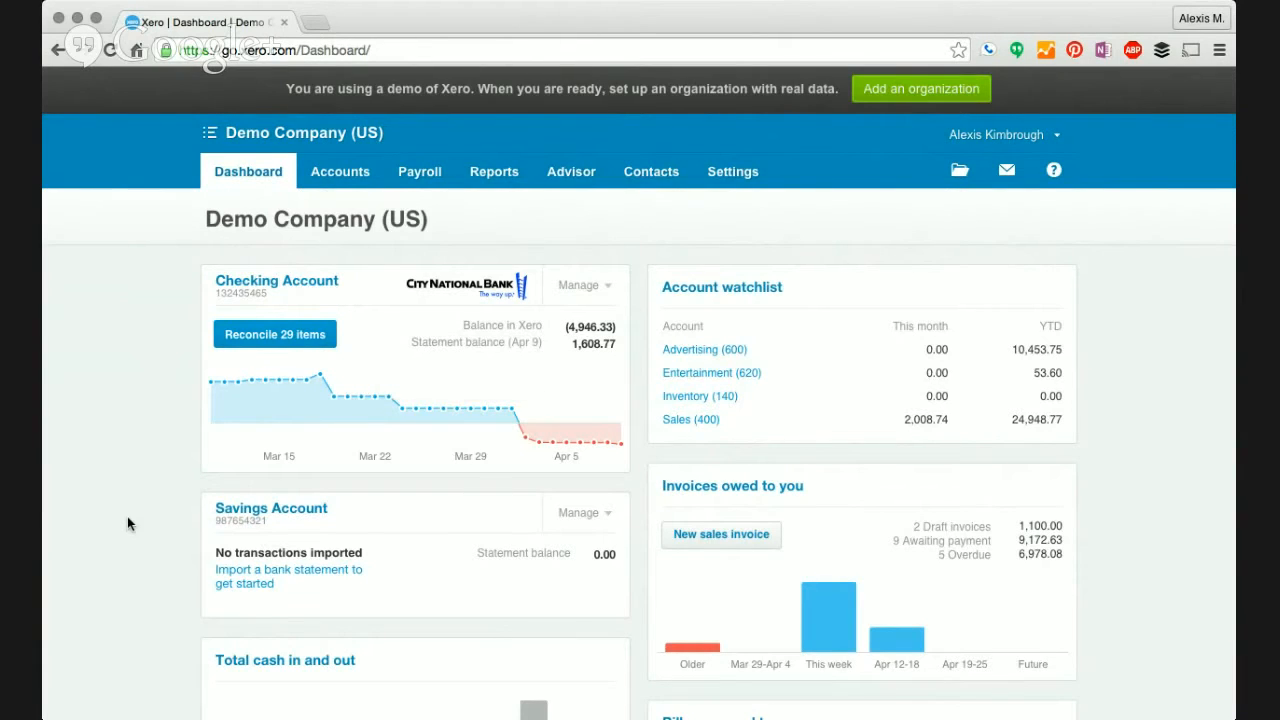
- Review the Demo Company dashboard, then start reconciling the Checking Account's 29 items
scroll(1160, 421, down, 3)
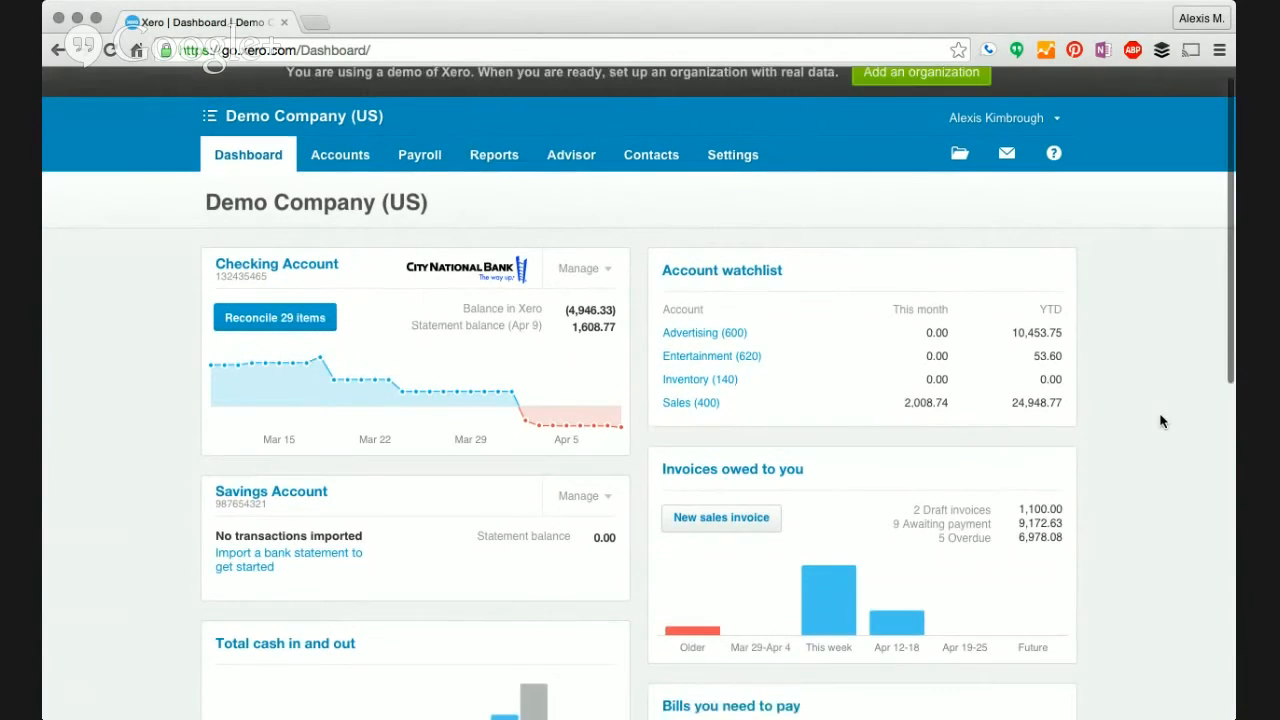
scroll(1160, 421, down, 1)
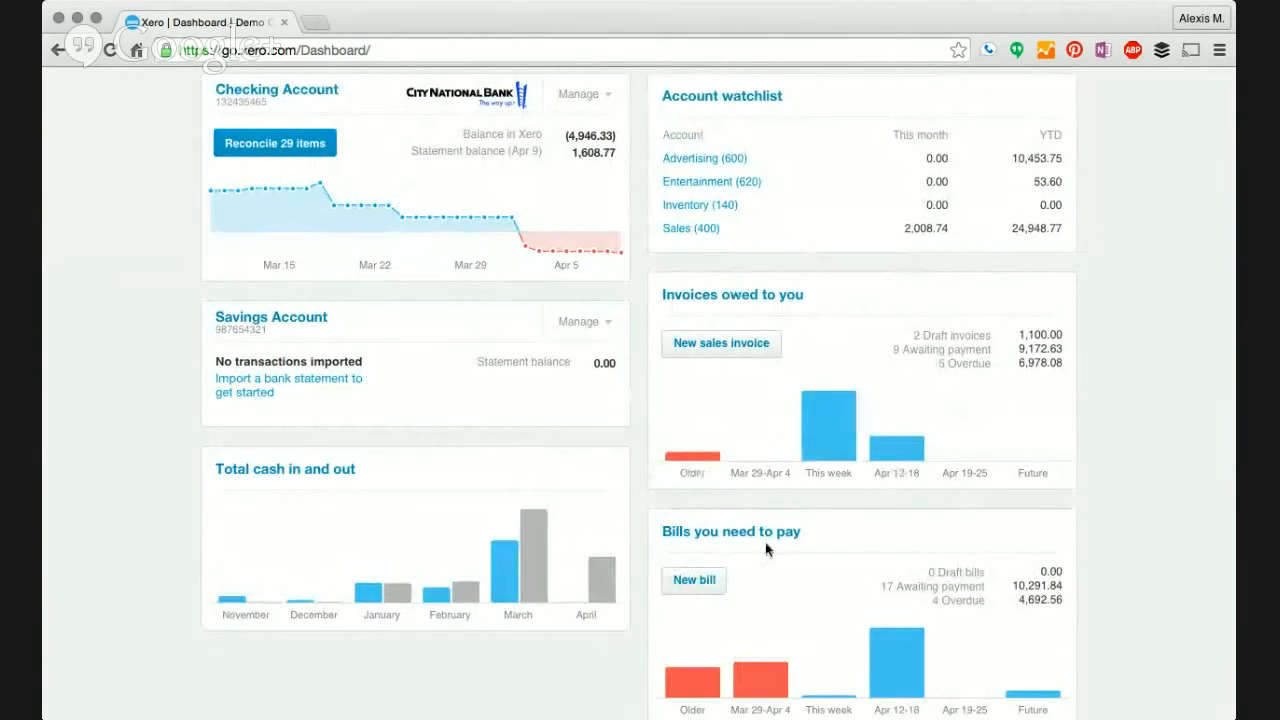
scroll(137, 405, up, 1)
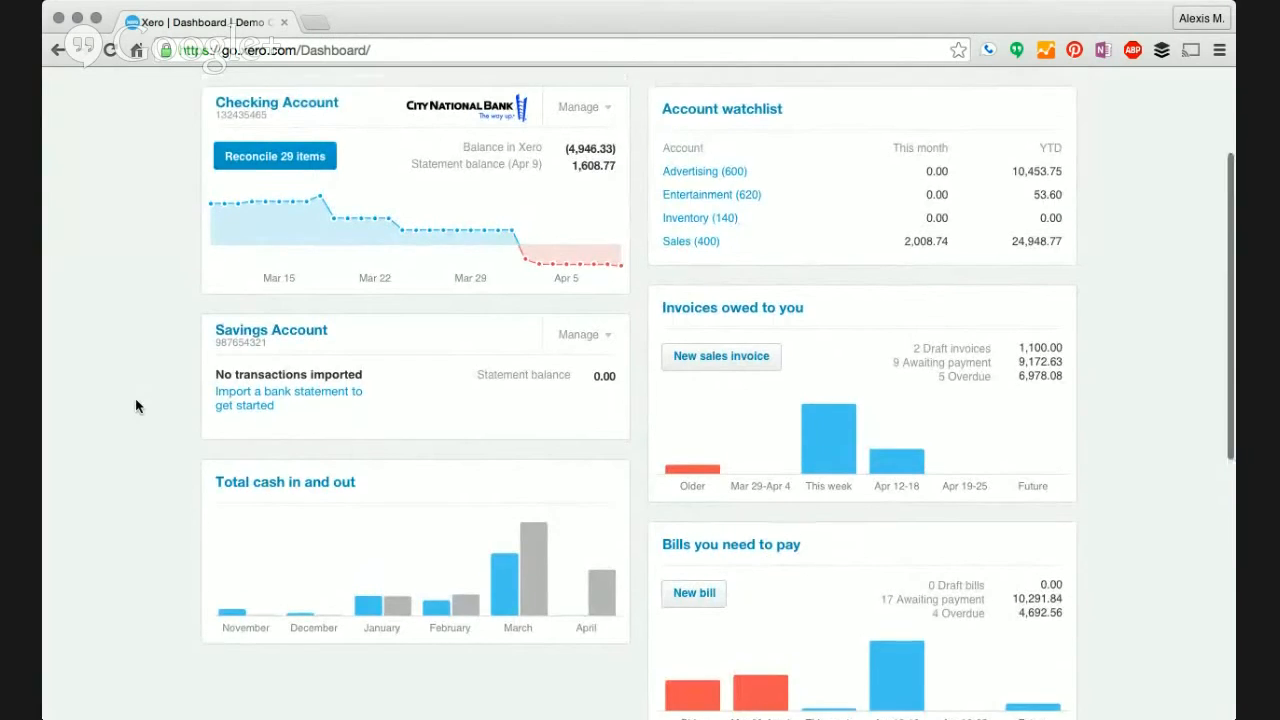
scroll(137, 405, up, 5)
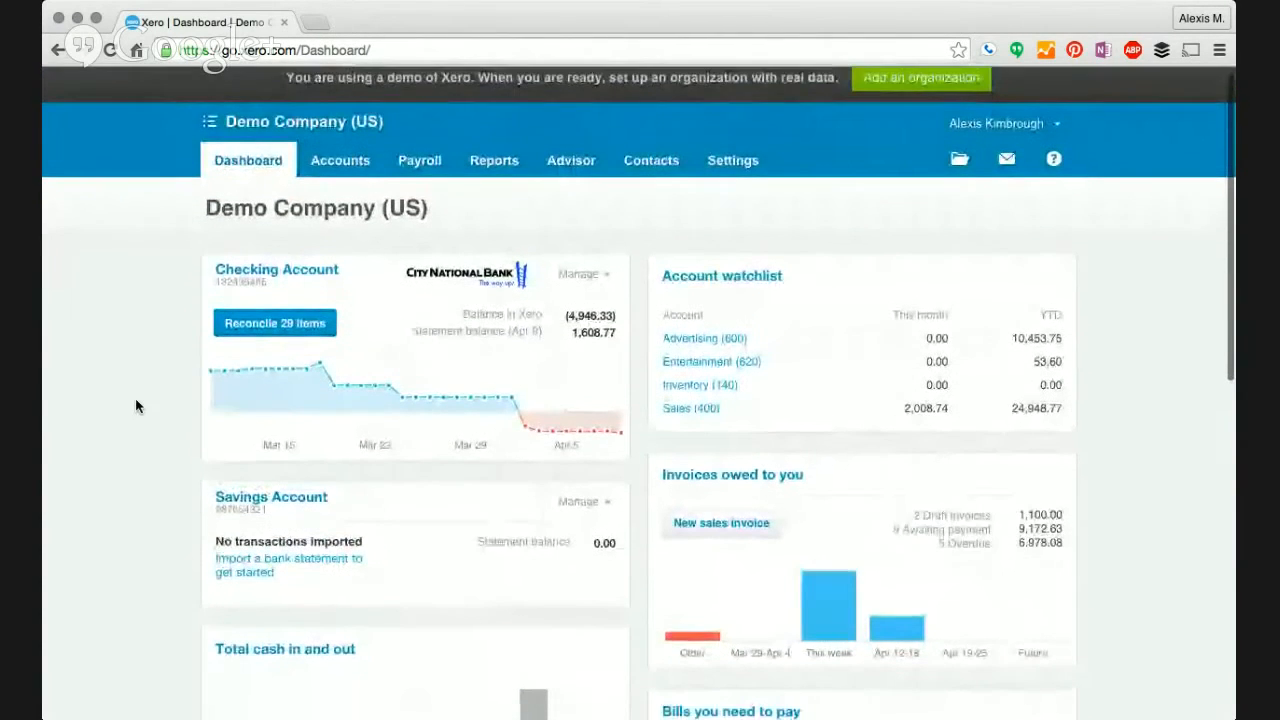
scroll(135, 398, down, 1)
mouse_move(223, 333)
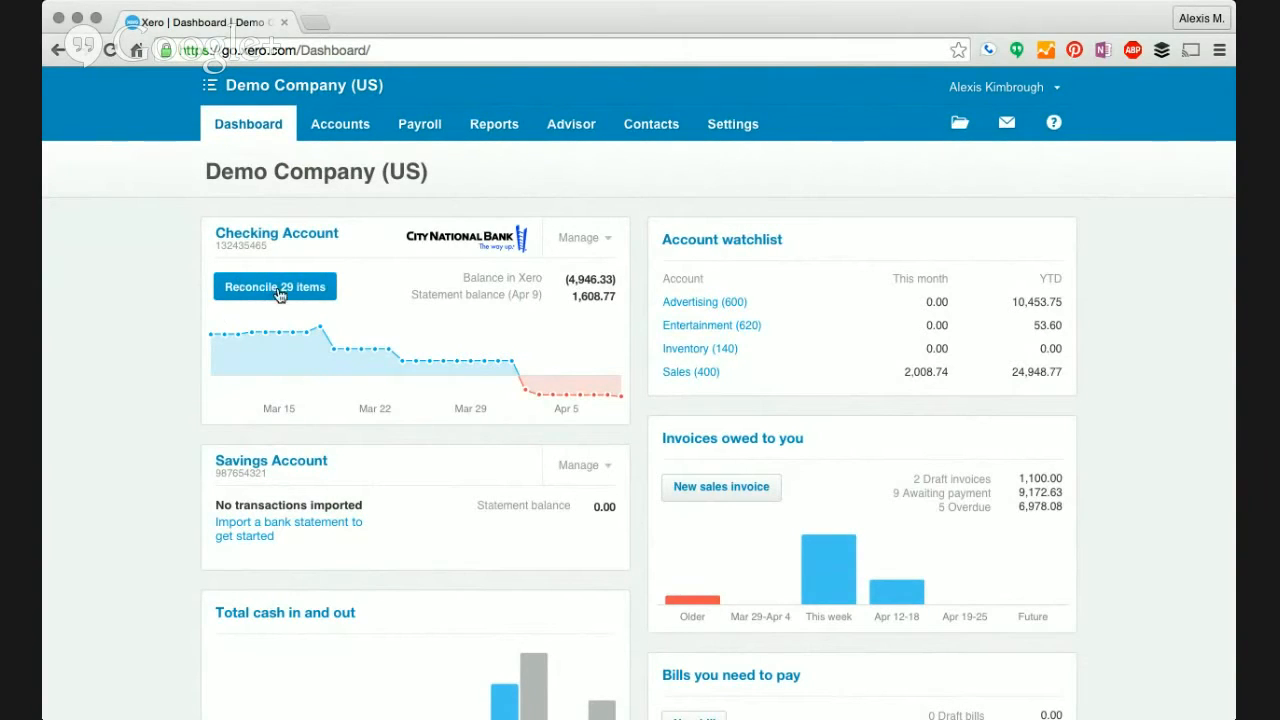
click(276, 289)
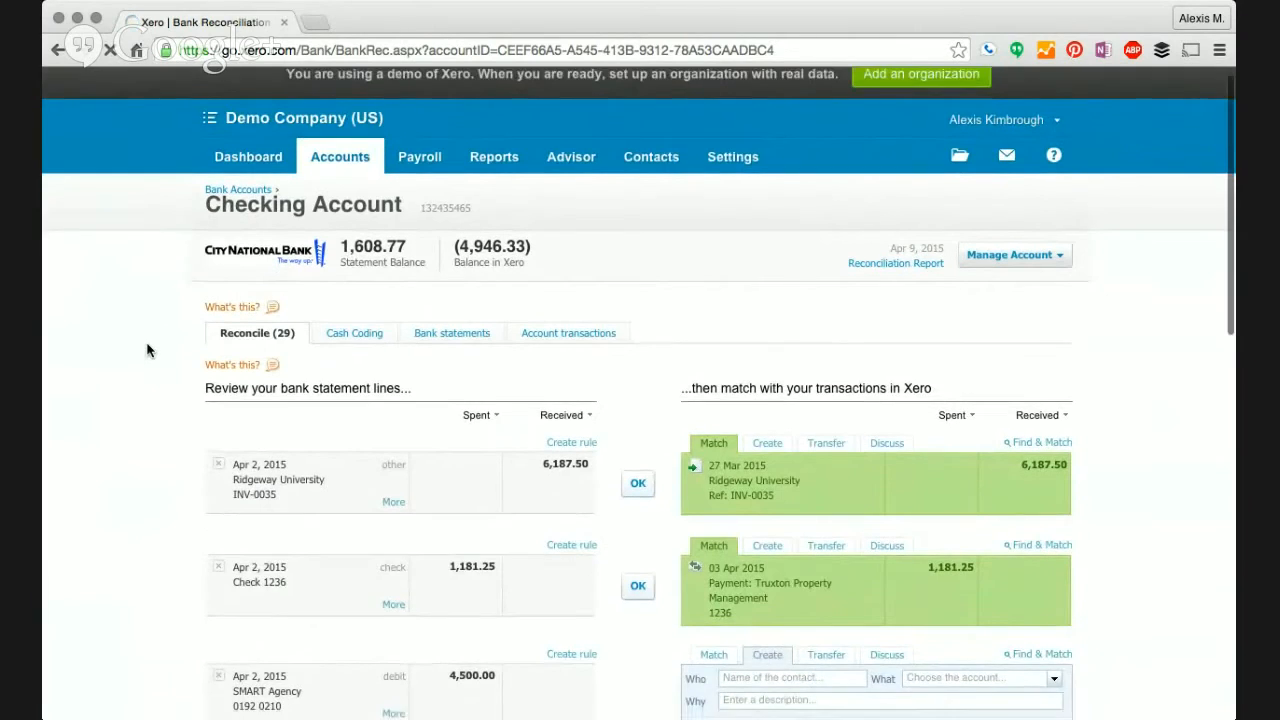
- Reconcile the 6,187.50 Ridgeway University deposit against its suggested INV-0035 match
scroll(147, 350, down, 2)
scroll(147, 350, down, 1)
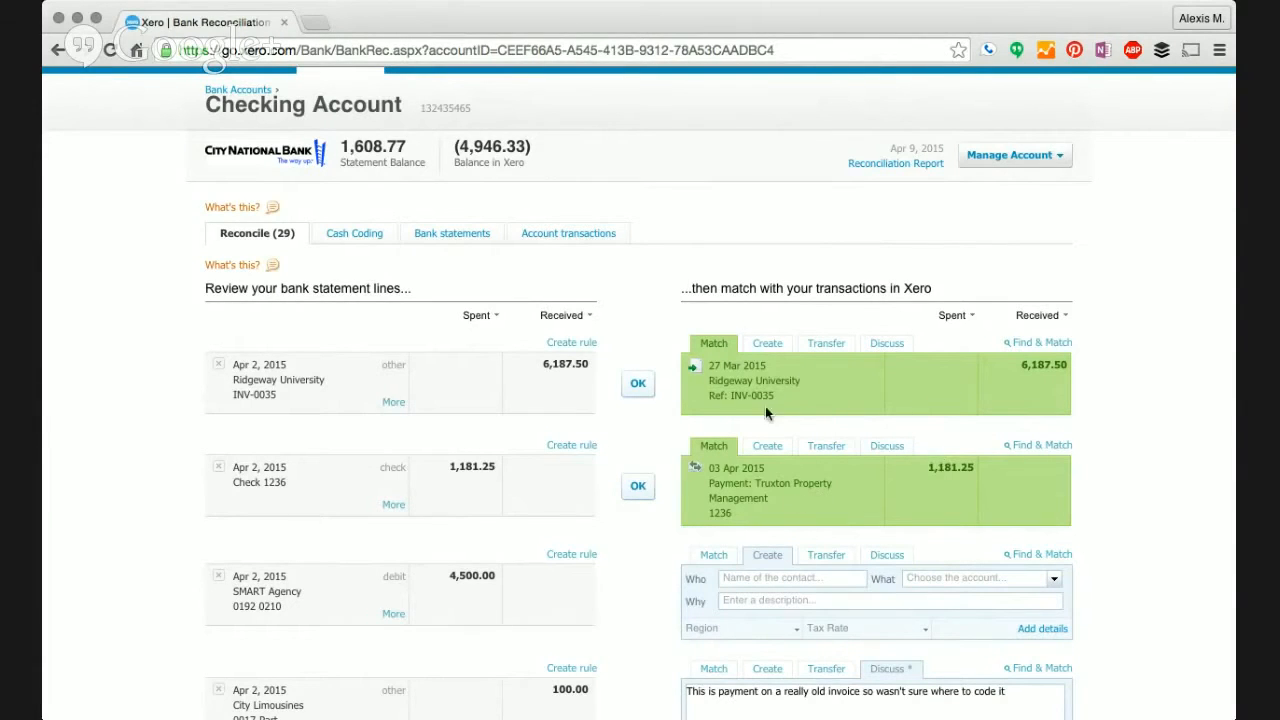
scroll(807, 390, down, 2)
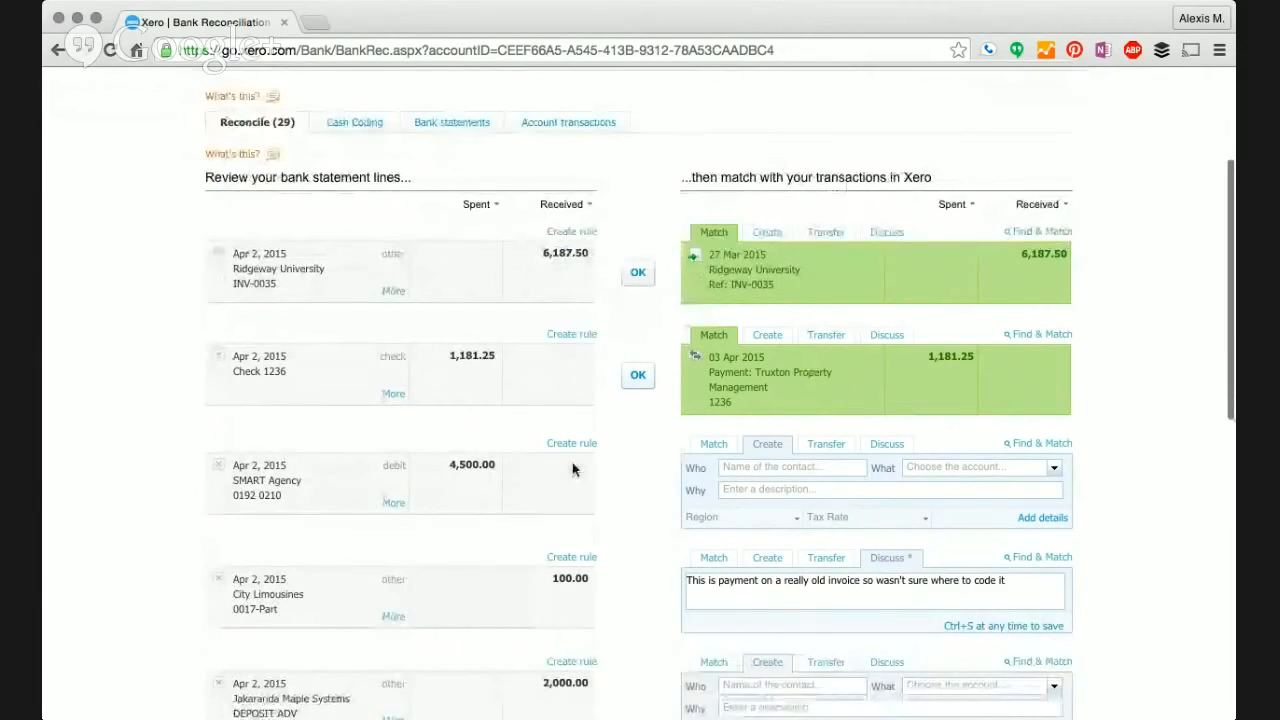
click(643, 267)
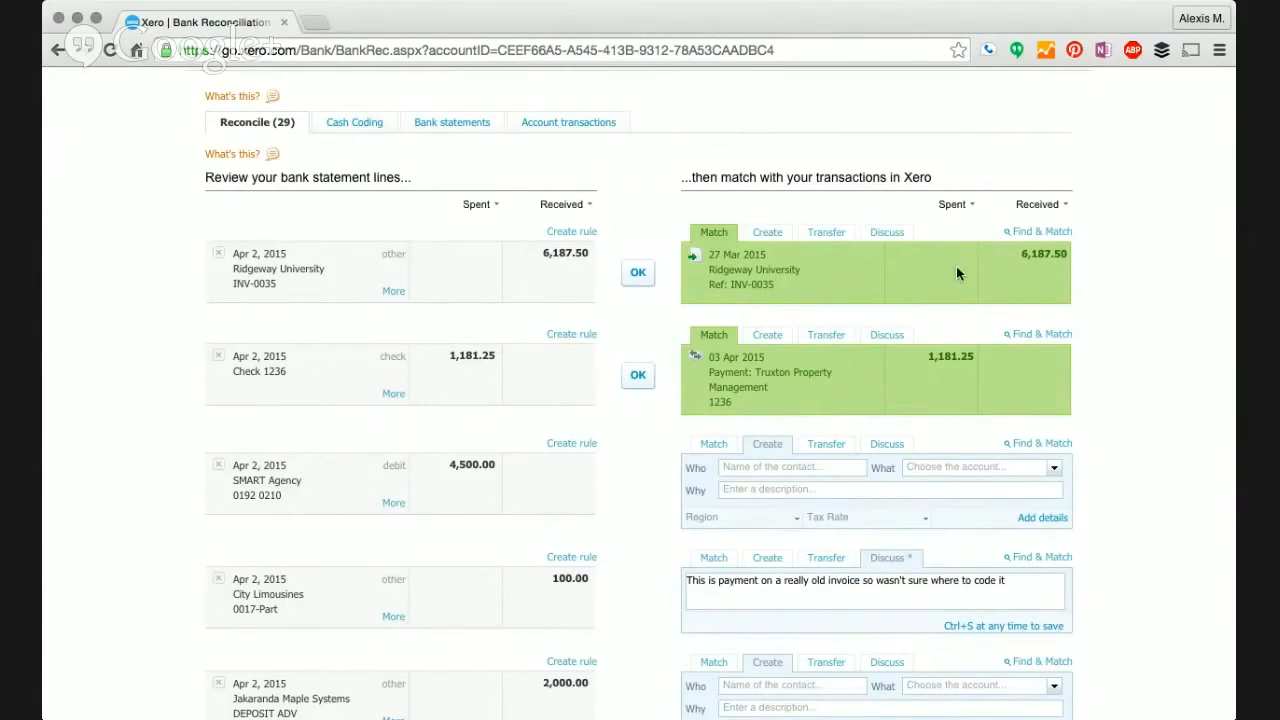
click(638, 284)
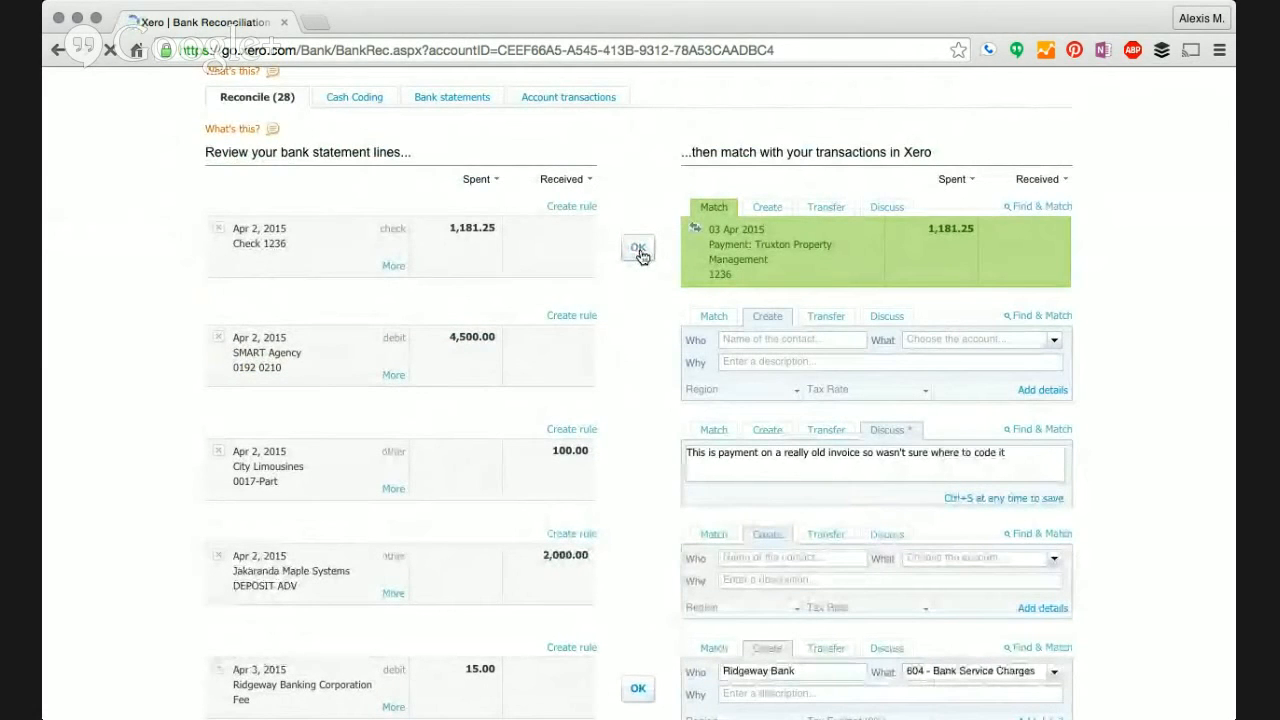
- Reconcile the Check 1236 payment line, then begin matching the SMART Agency line
click(638, 249)
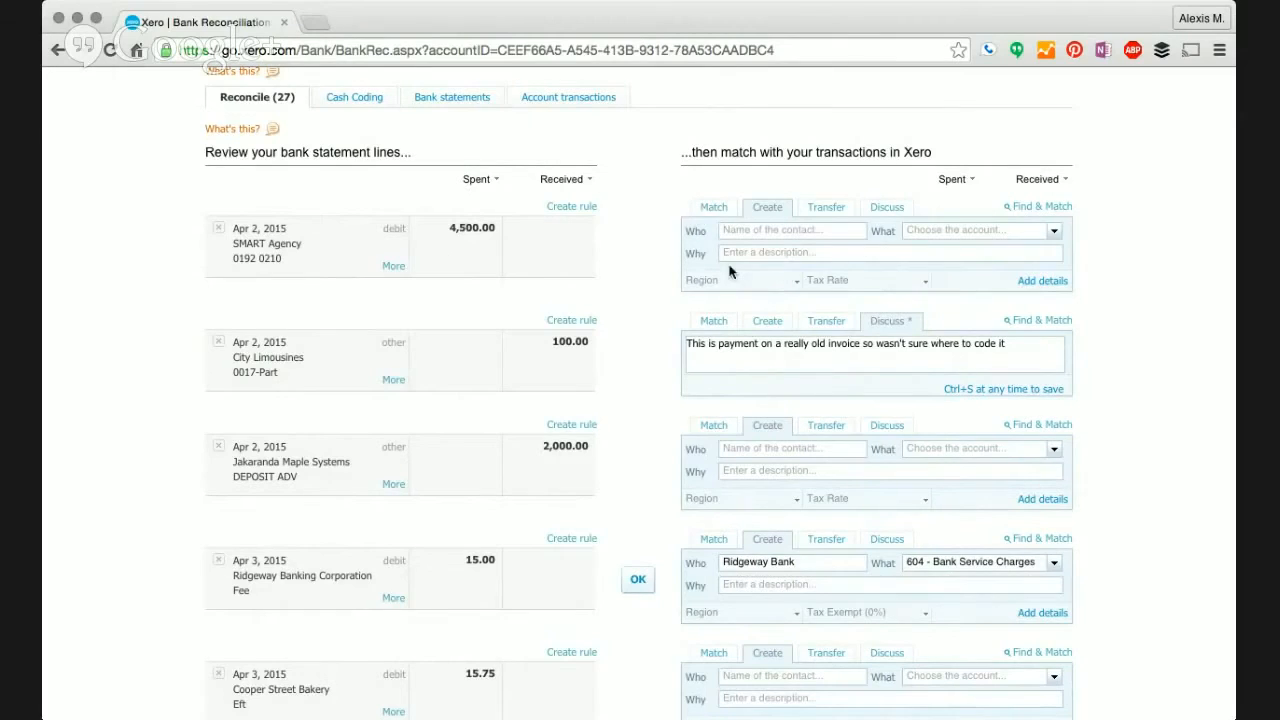
click(714, 208)
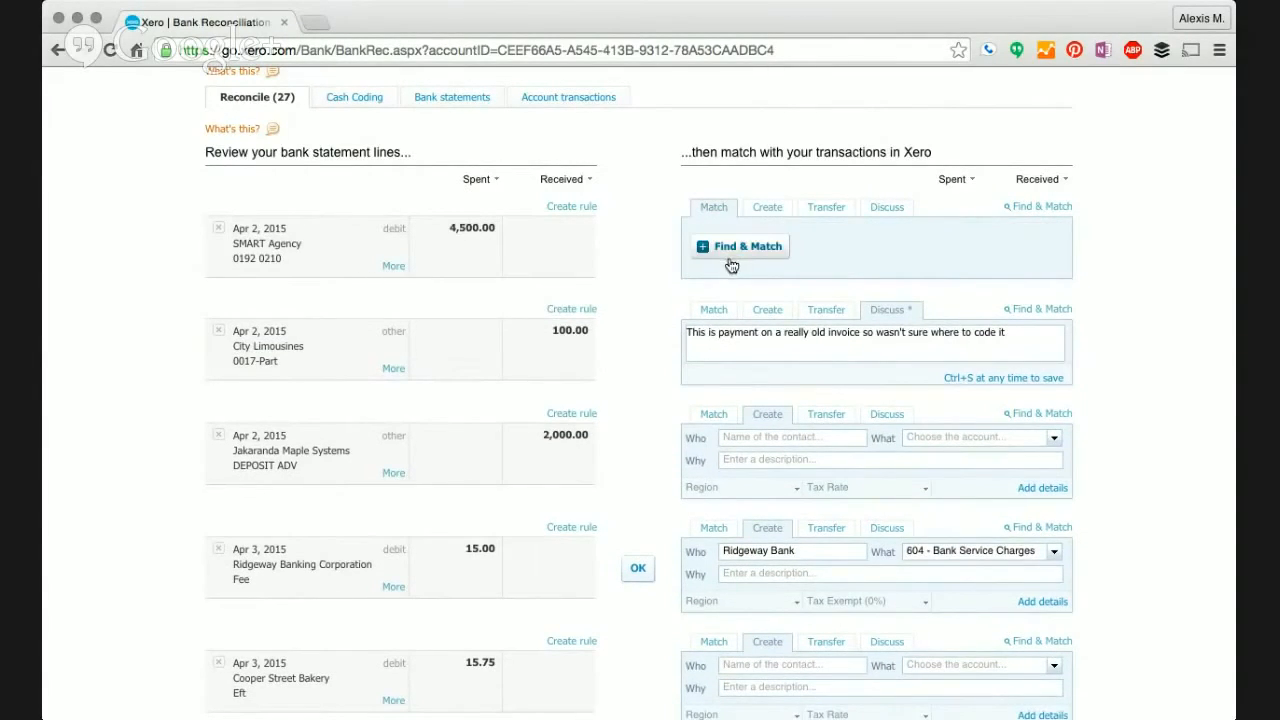
- Match the 4,500.00 SMART Agency line to its Feb 20 and Mar 23 transactions
click(726, 253)
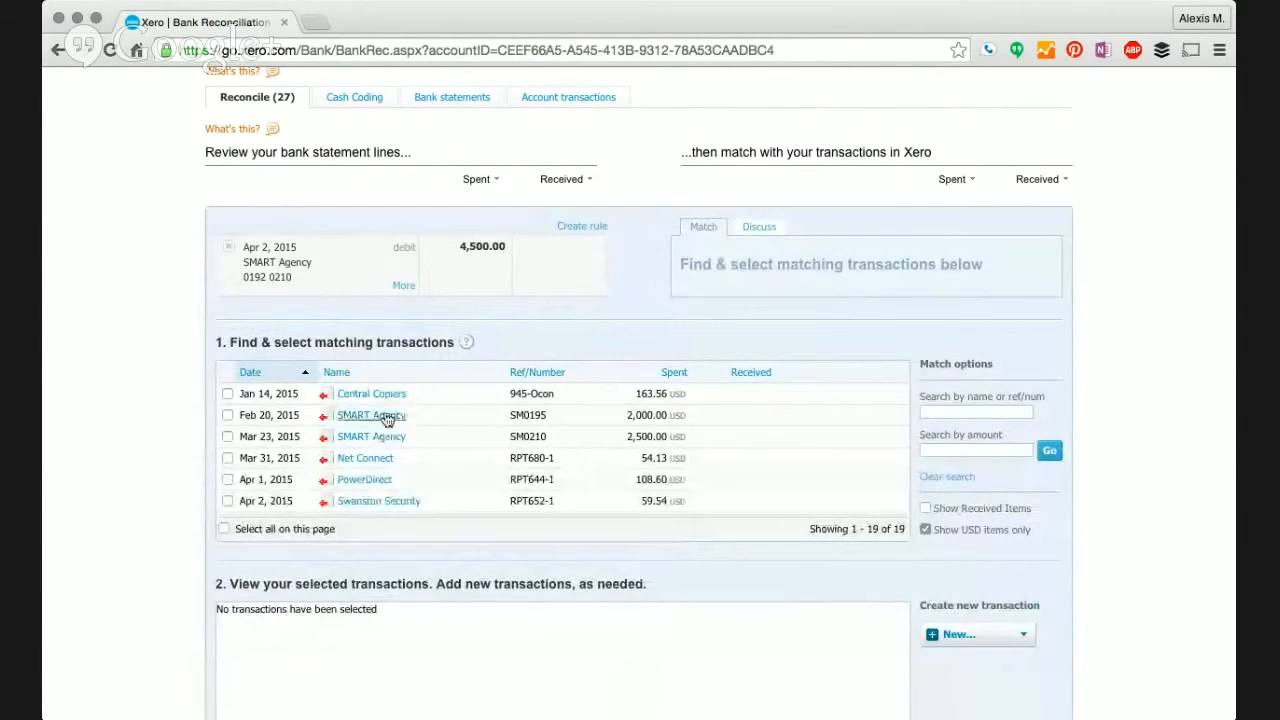
click(227, 415)
click(227, 437)
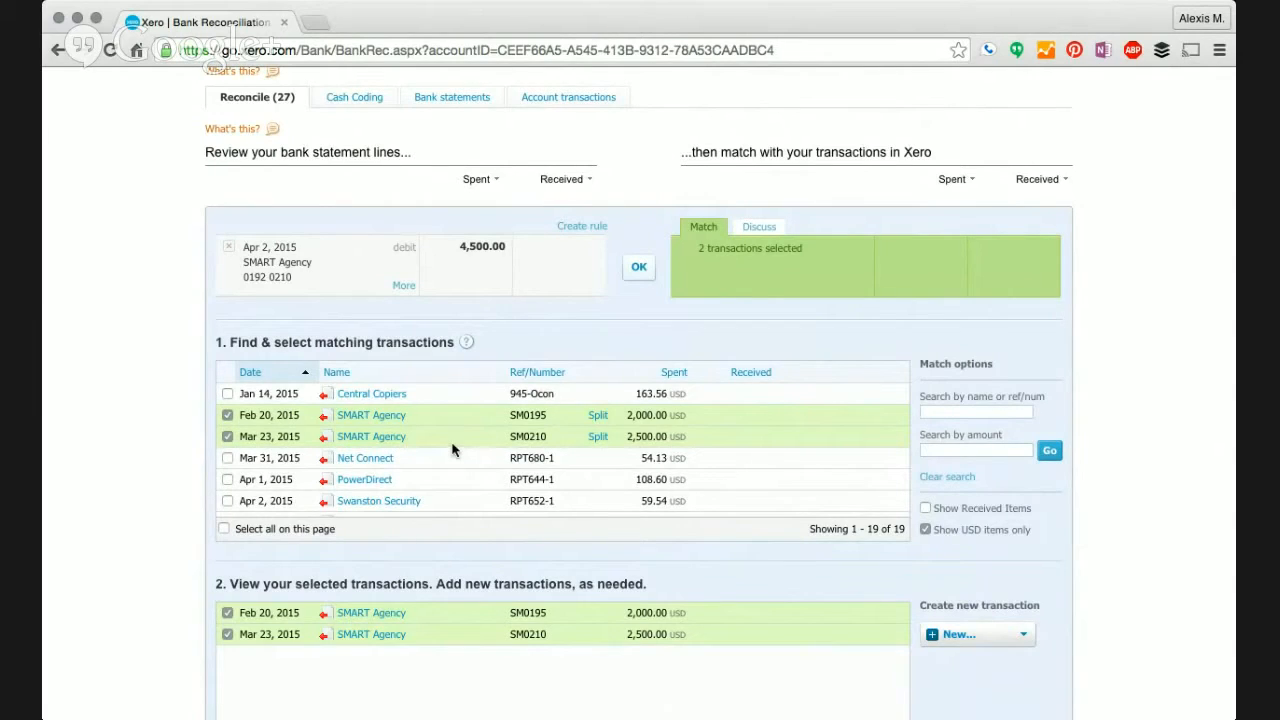
click(641, 270)
scroll(168, 350, down, 2)
scroll(167, 351, down, 10)
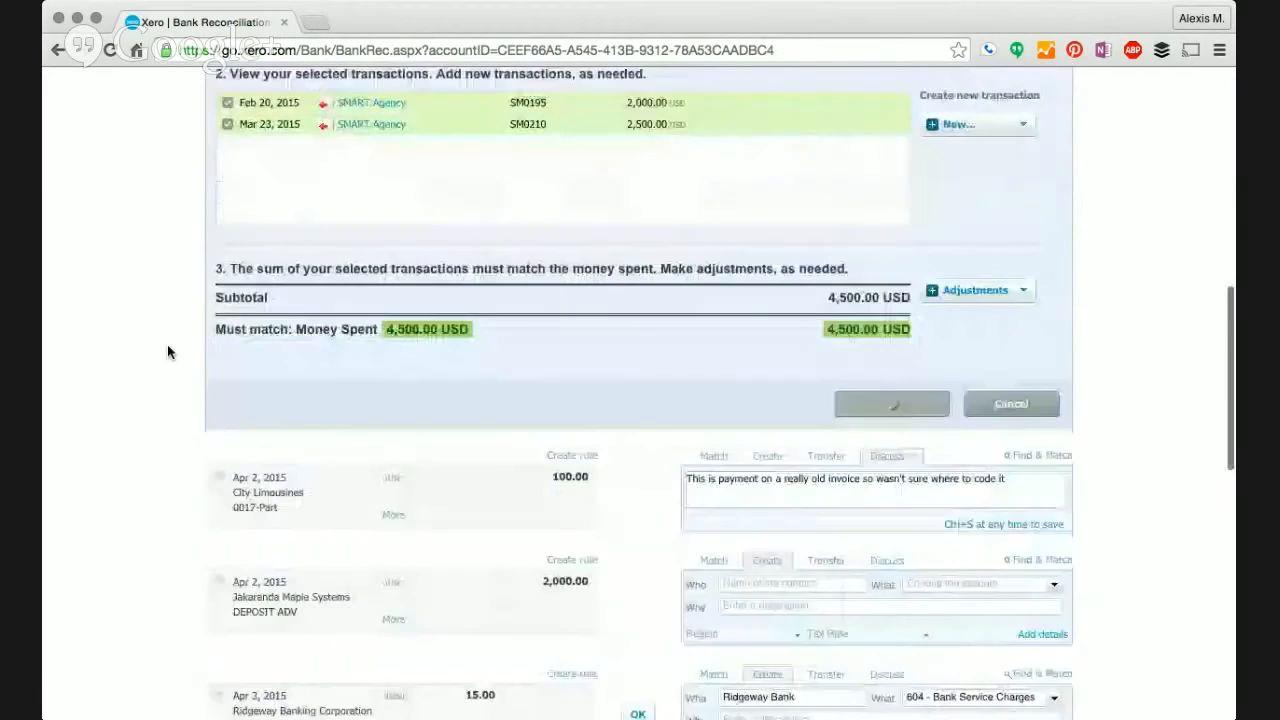
scroll(167, 351, down, 1)
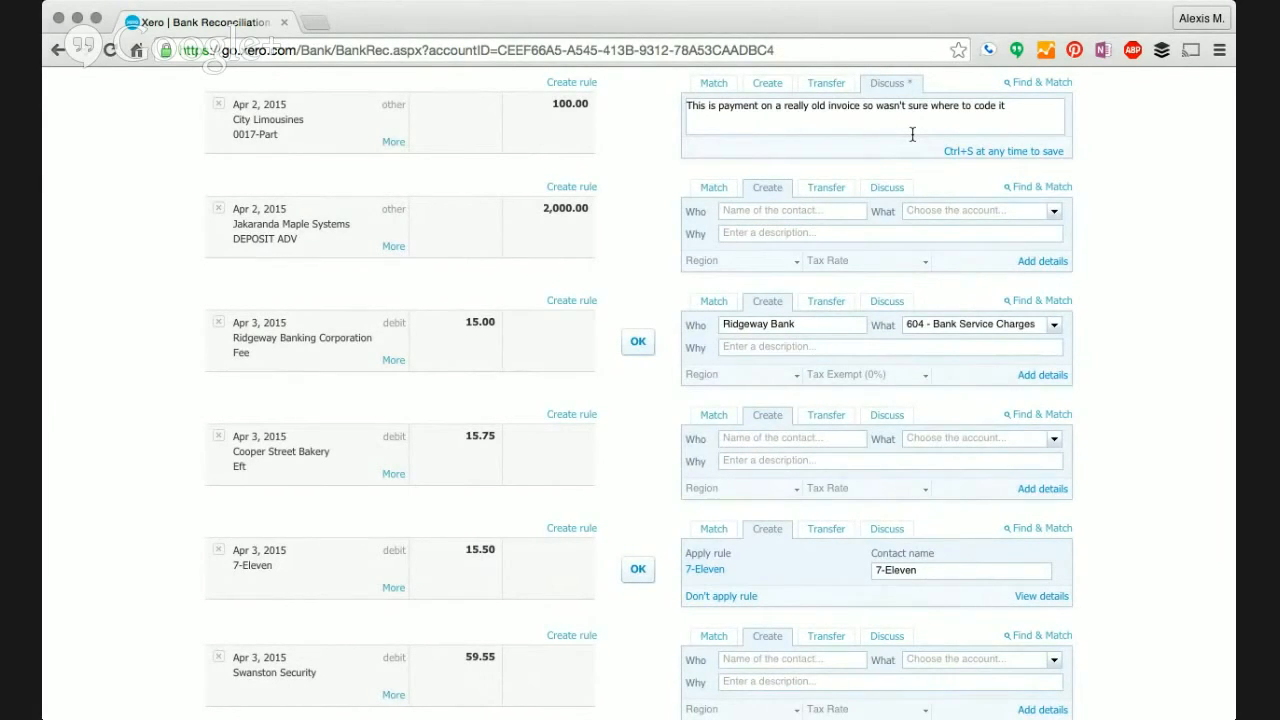
- Append 'This should go into travel expenses.' as a new line in the City Limousines note
scroll(912, 134, down, 10)
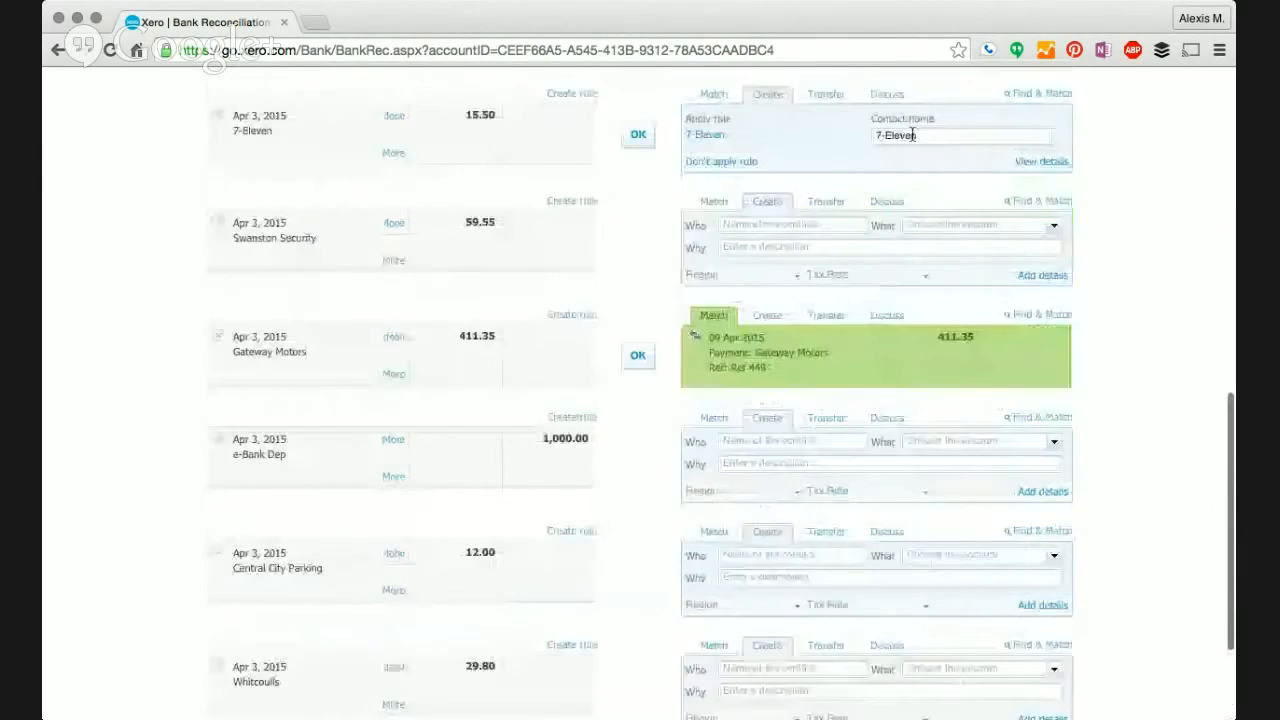
scroll(912, 134, up, 10)
scroll(912, 140, down, 2)
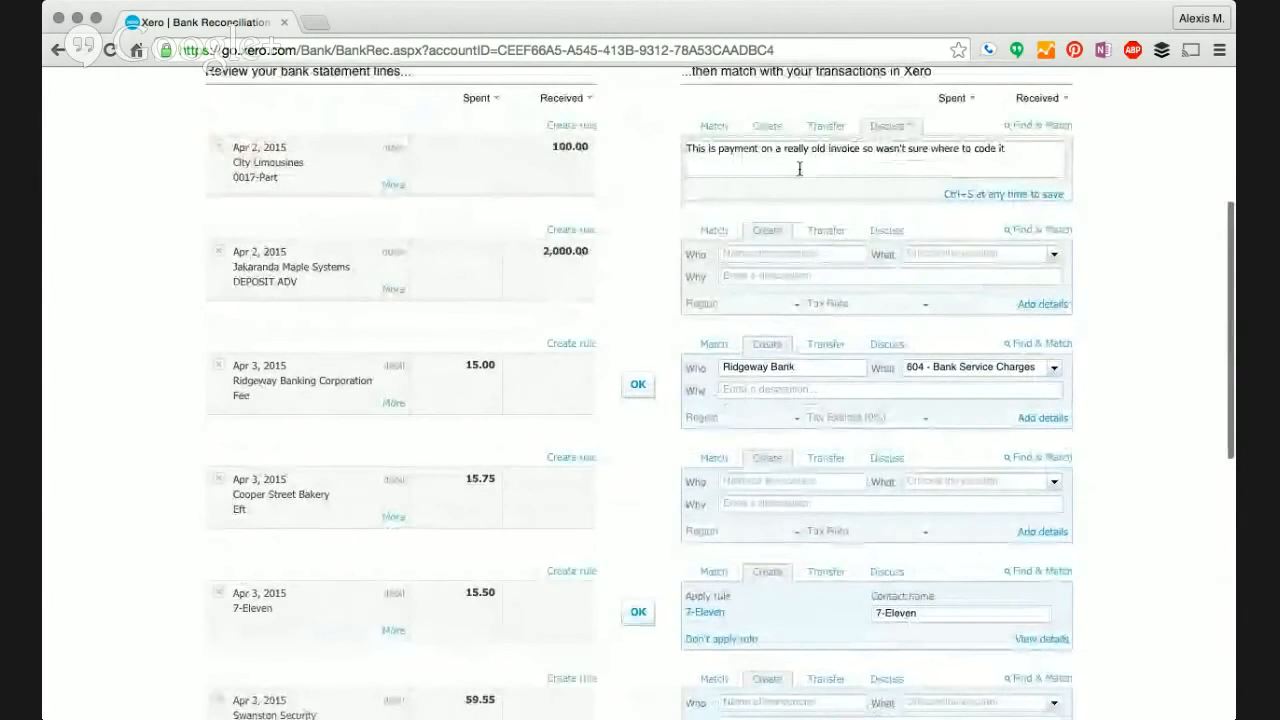
click(771, 171)
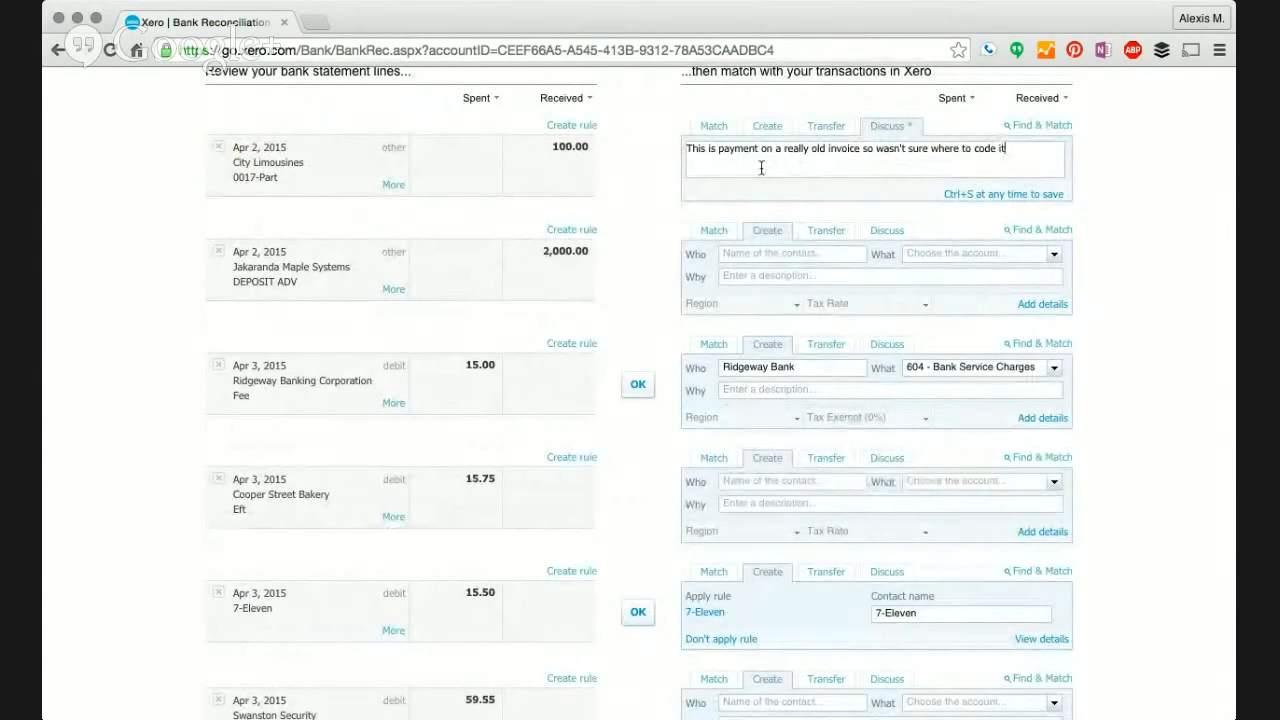
key(Return)
text(This should go into travel expenses.)
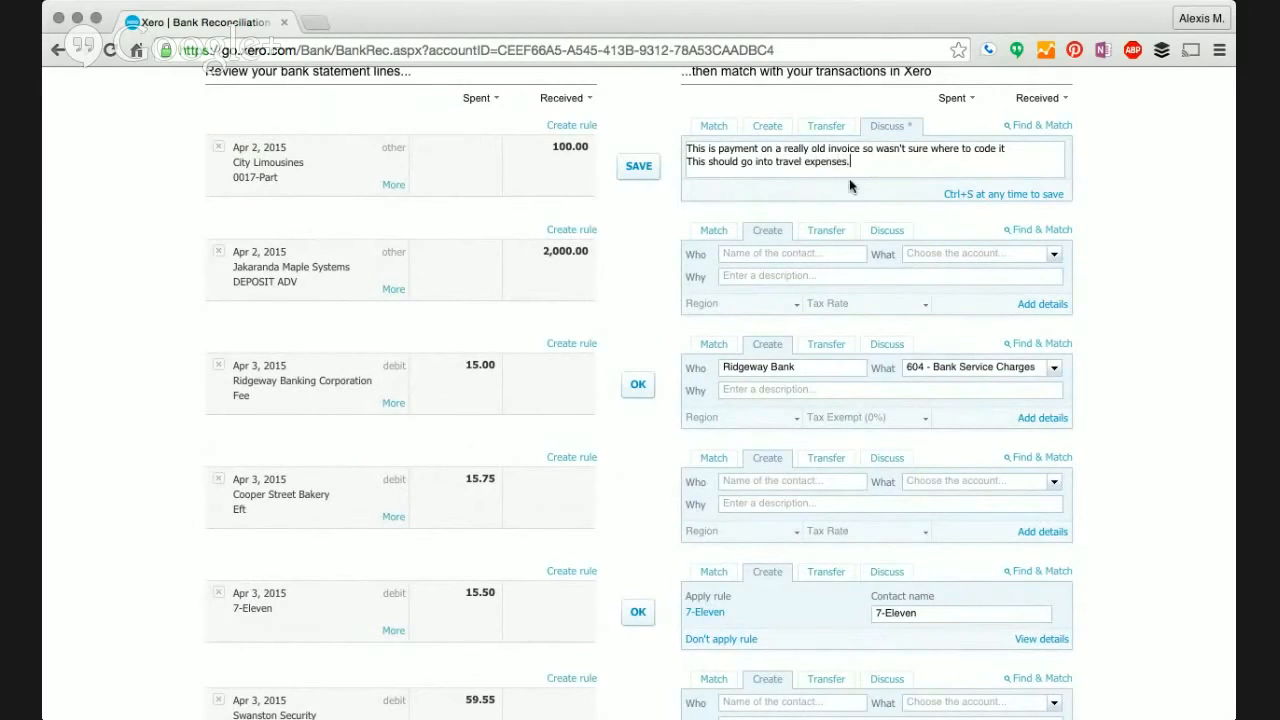
click(648, 168)
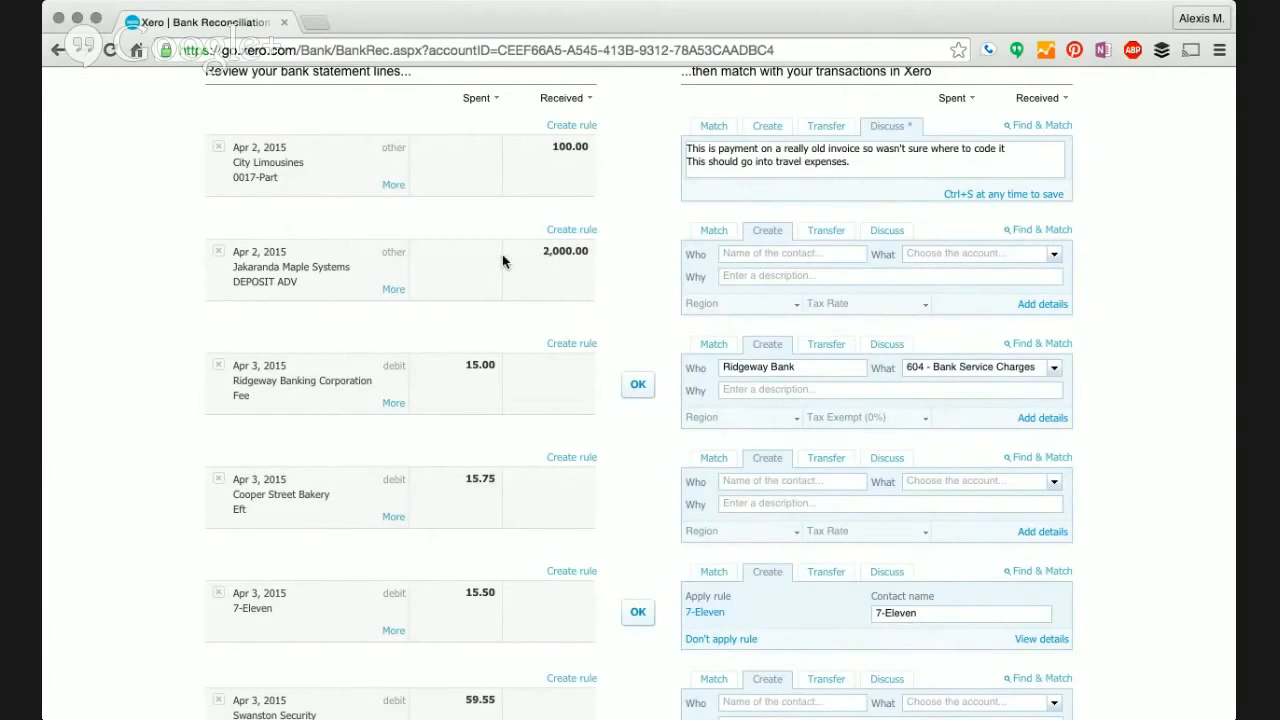
scroll(505, 260, down, 5)
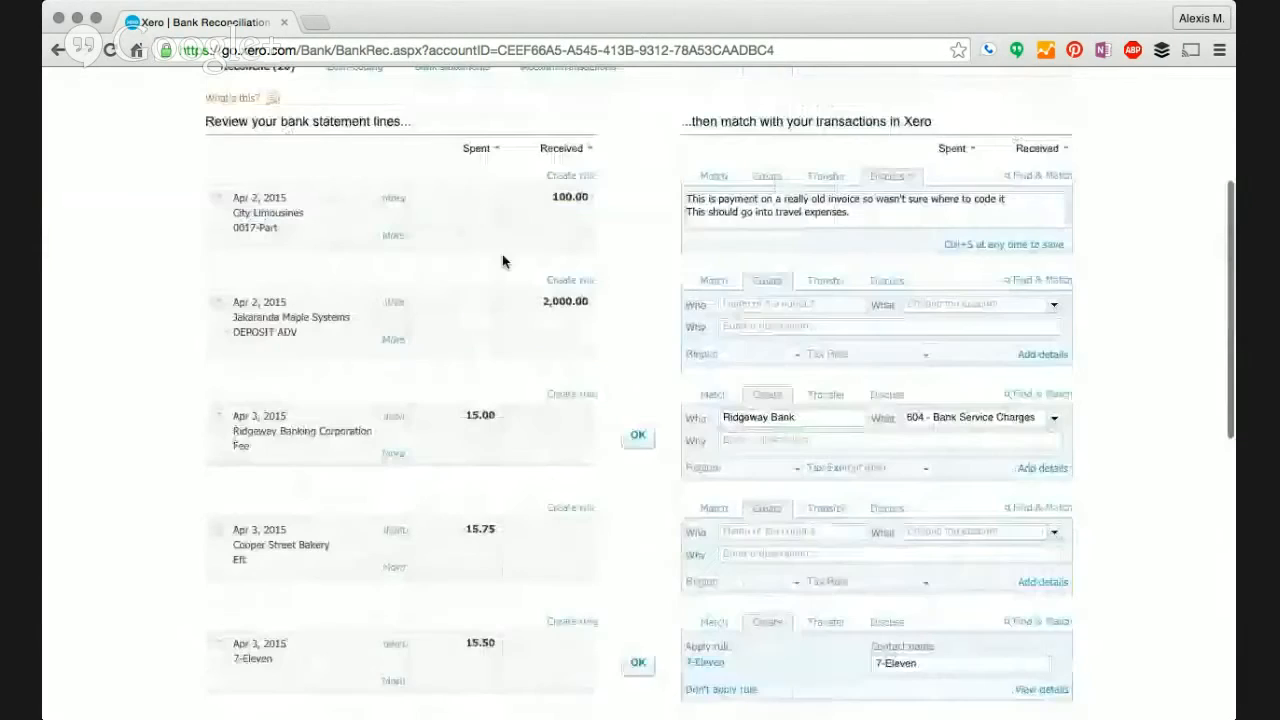
- Search for existing transactions matching the Jakaranda deposit, then abandon the search
click(715, 283)
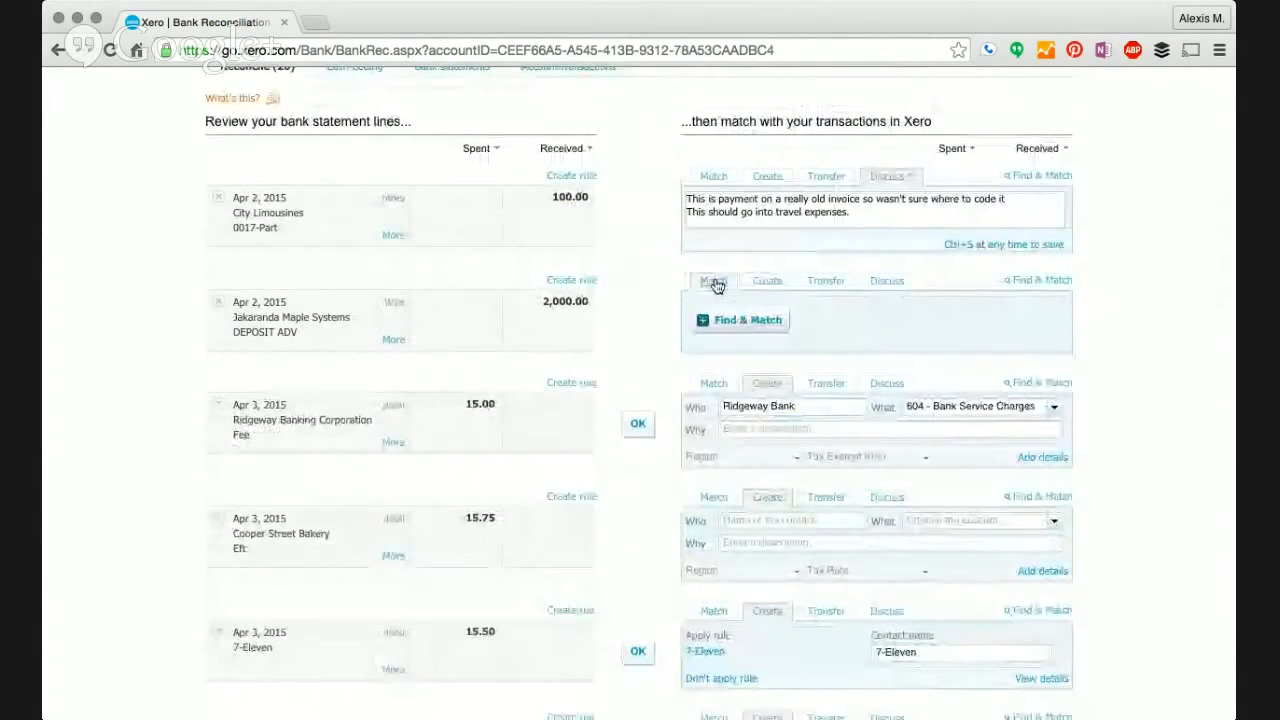
click(720, 321)
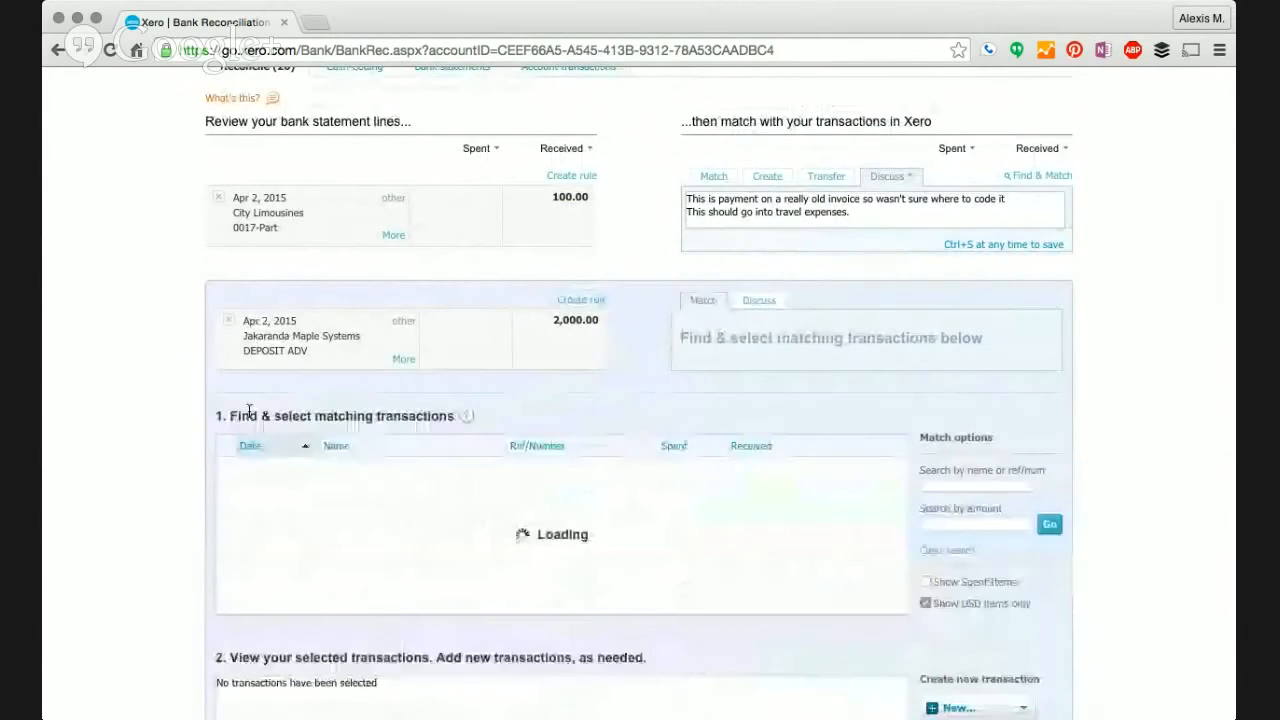
scroll(272, 512, down, 5)
scroll(272, 512, up, 3)
scroll(788, 505, down, 5)
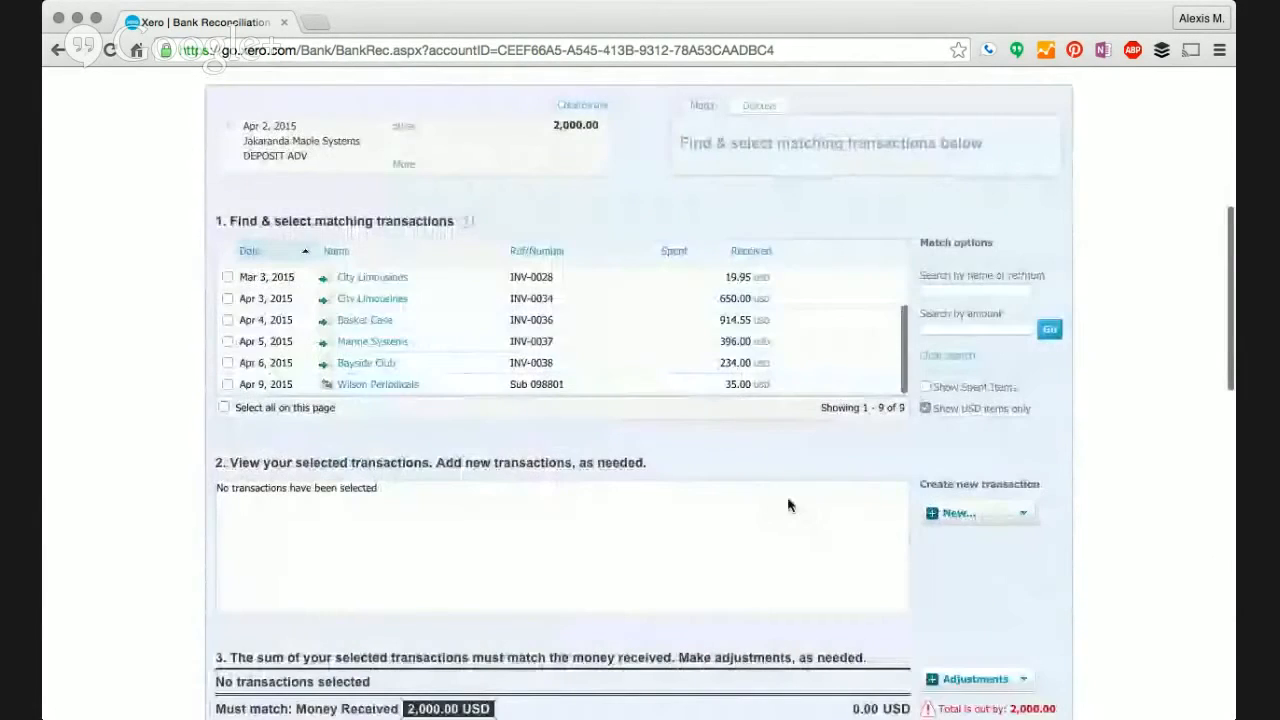
scroll(788, 505, down, 5)
click(1020, 655)
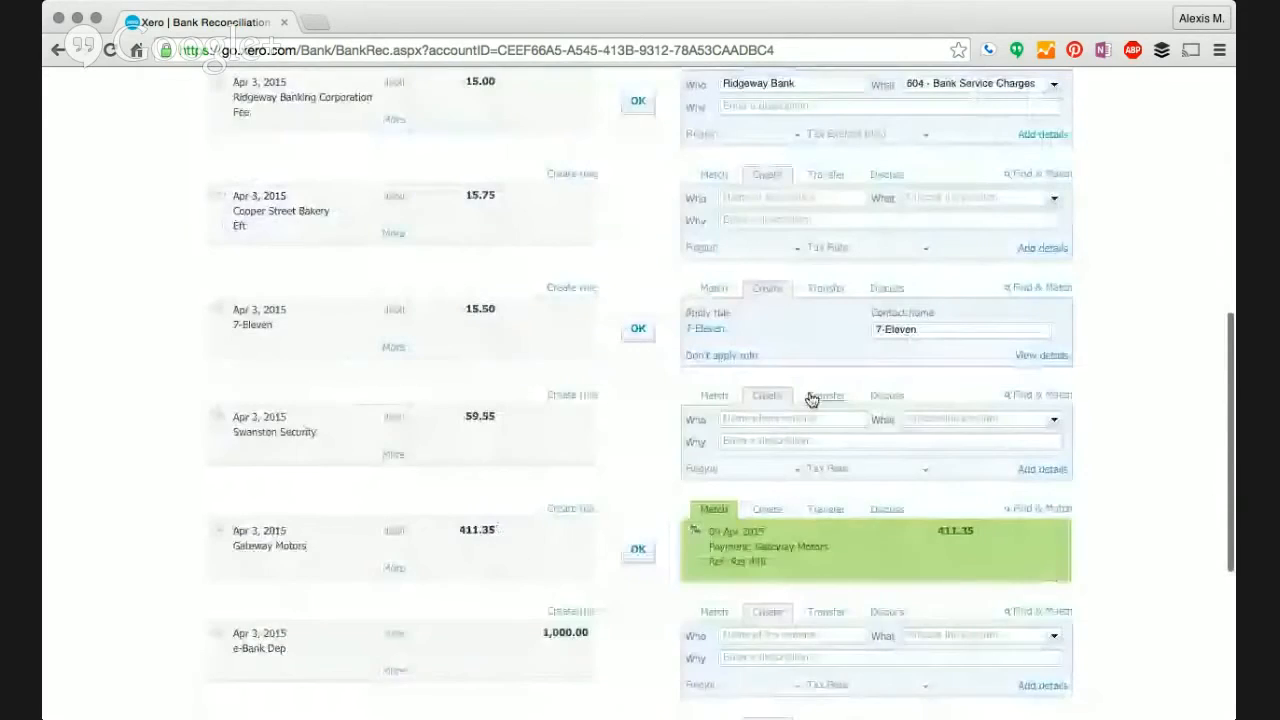
scroll(810, 398, up, 5)
- Reconcile the Jakaranda Maple Systems deposit as new 400 - Sales income described 'sales of so'
click(768, 246)
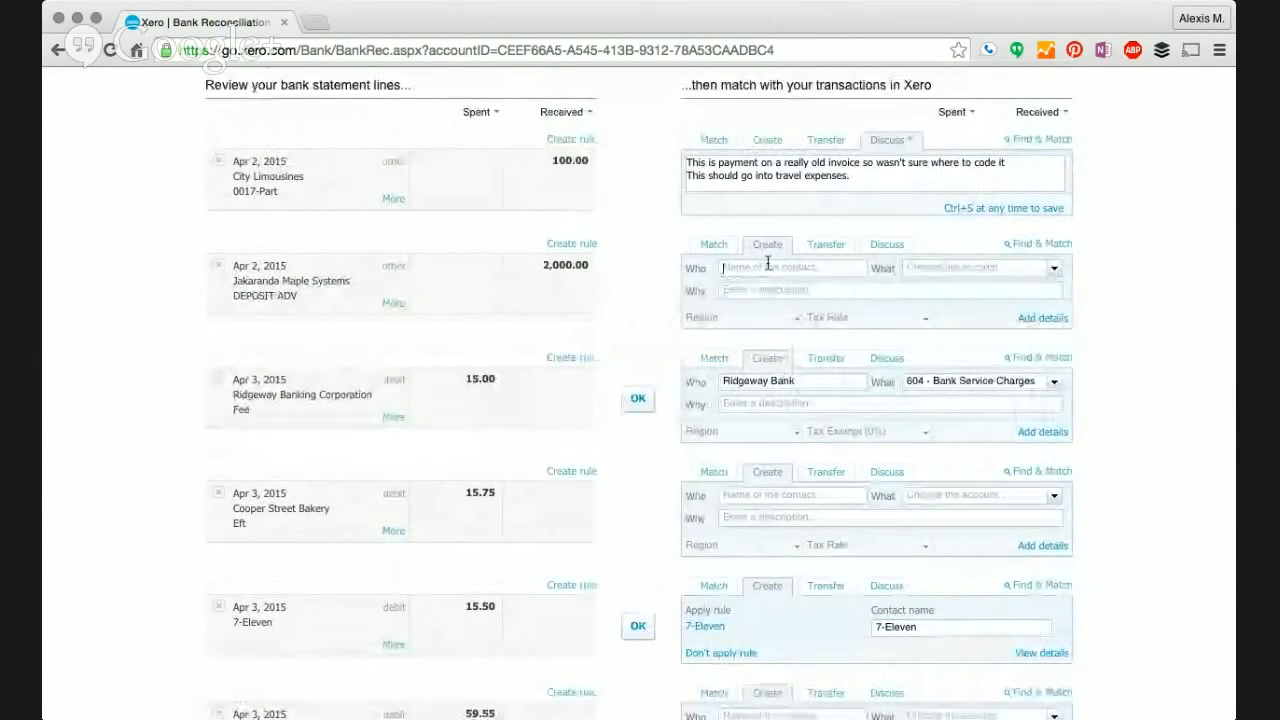
text(Jaka)
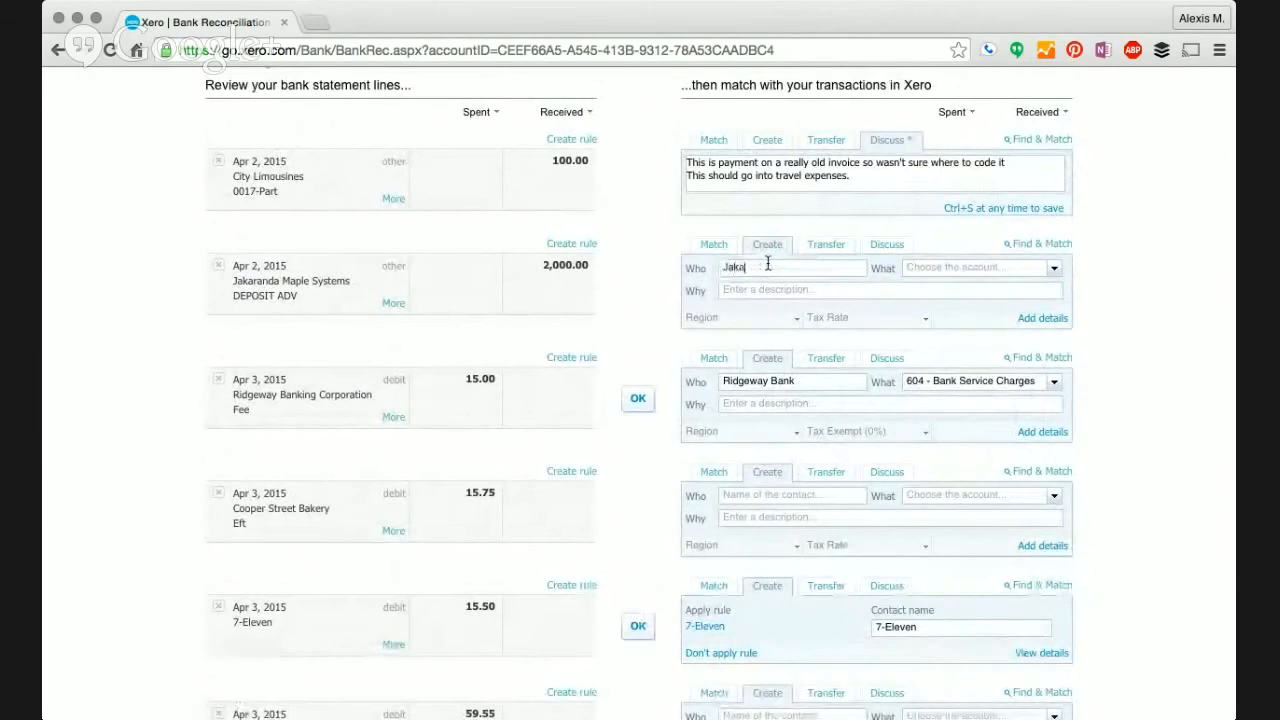
text(ra)
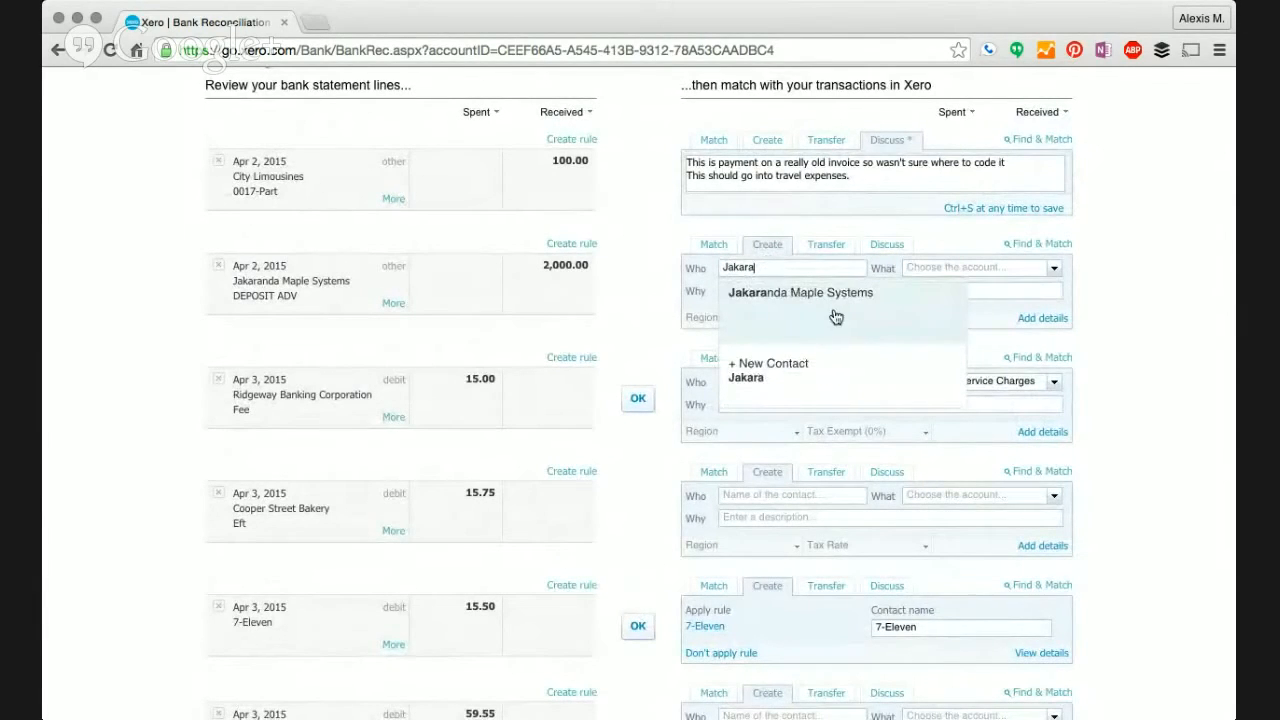
click(836, 317)
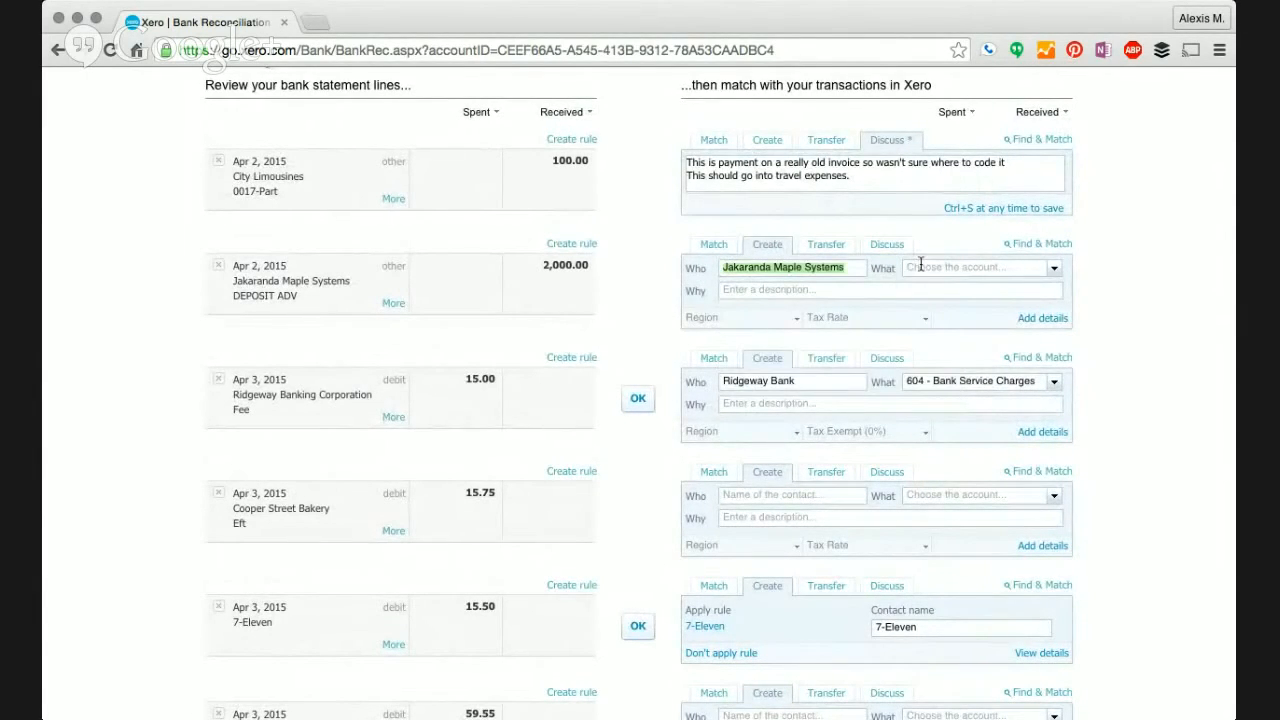
click(920, 266)
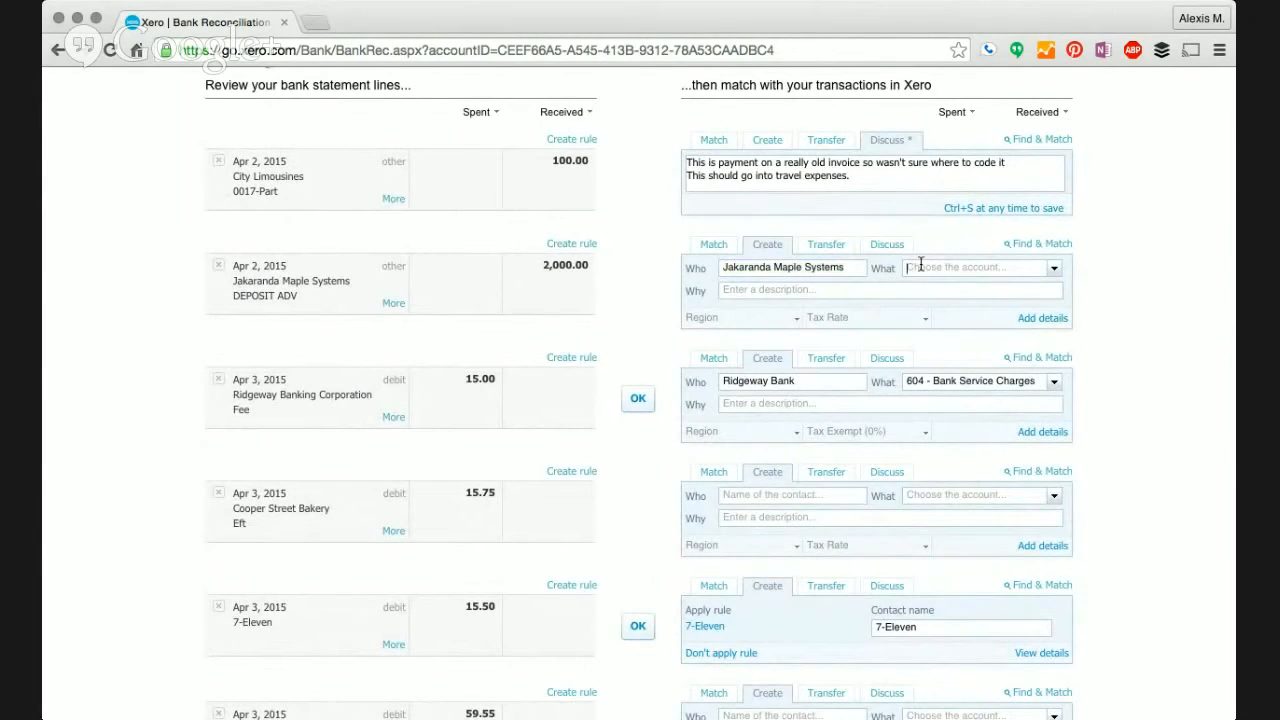
text(sale)
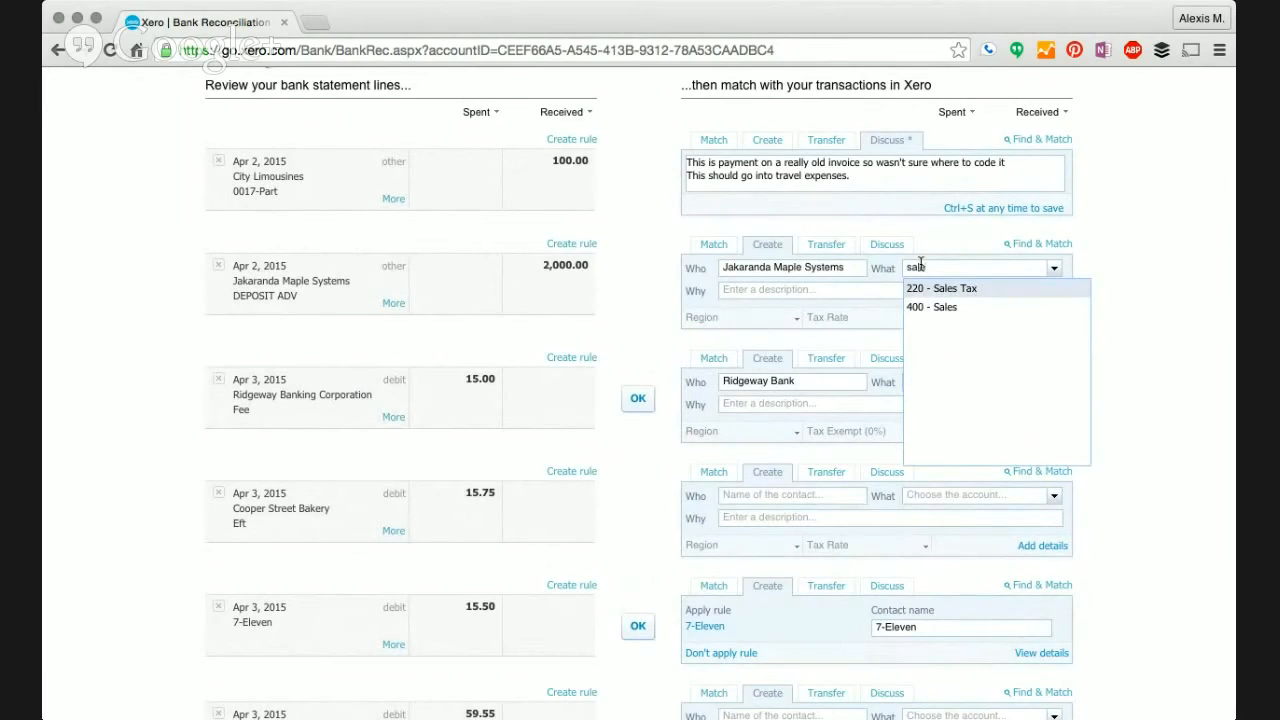
click(933, 307)
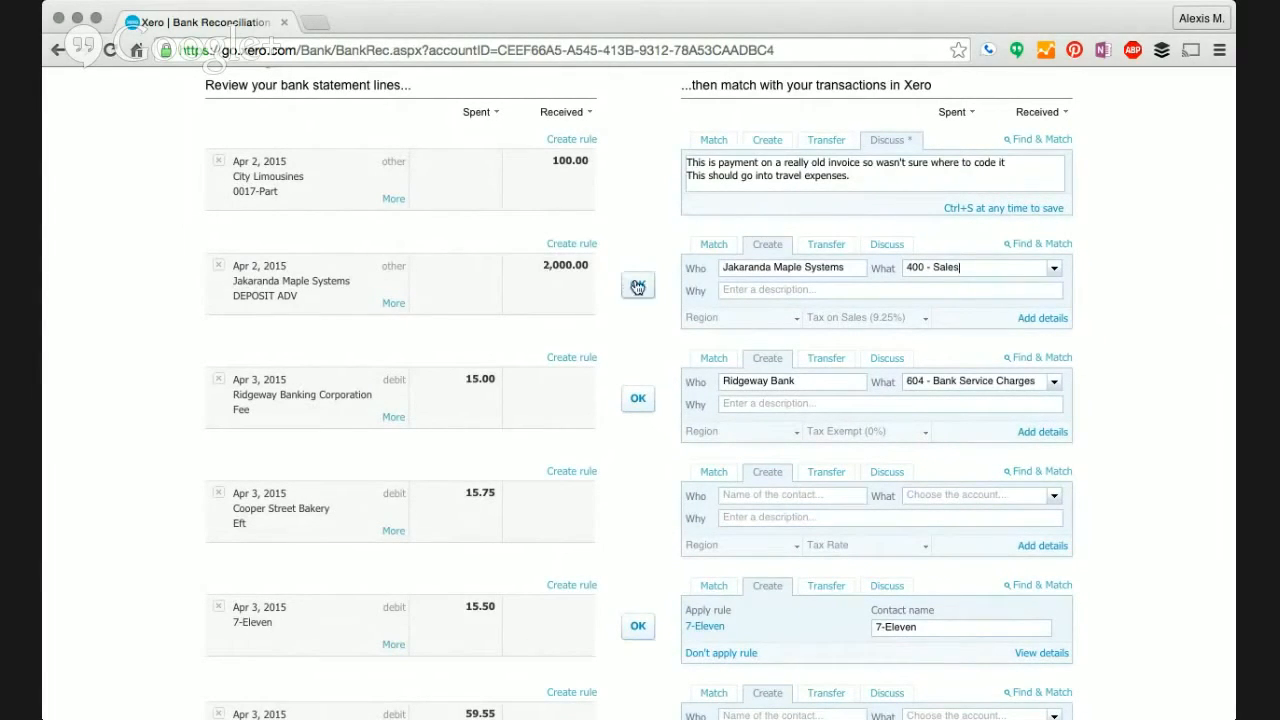
click(731, 291)
text(sa)
text(les of so)
click(638, 286)
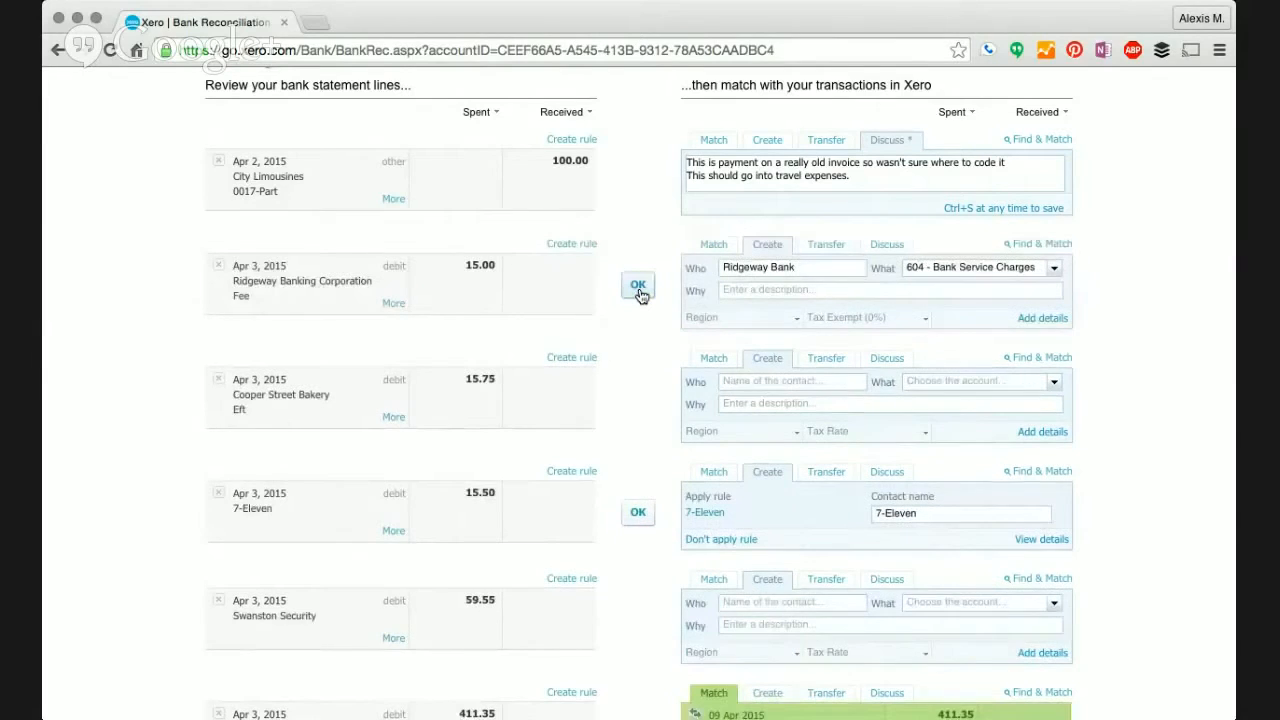
click(637, 283)
- Reconcile the 15.00 Ridgeway Banking fee and review the remaining 24 statement lines
click(638, 286)
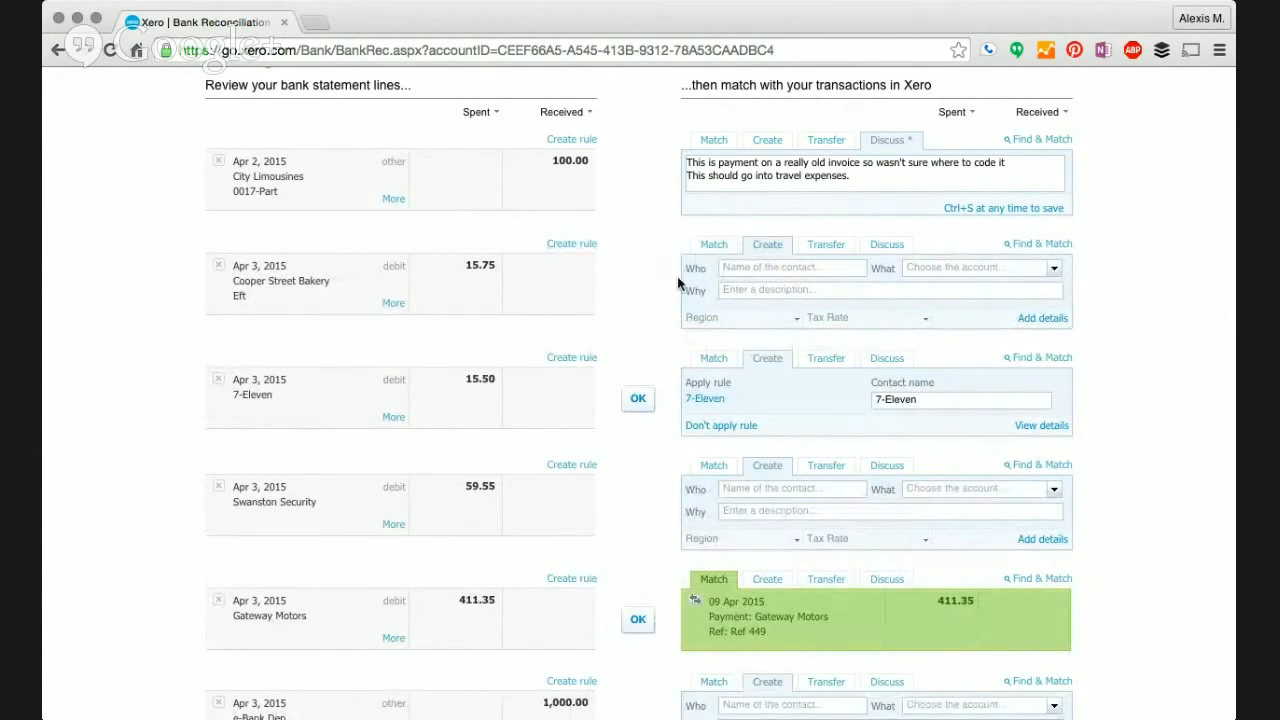
scroll(641, 290, down, 3)
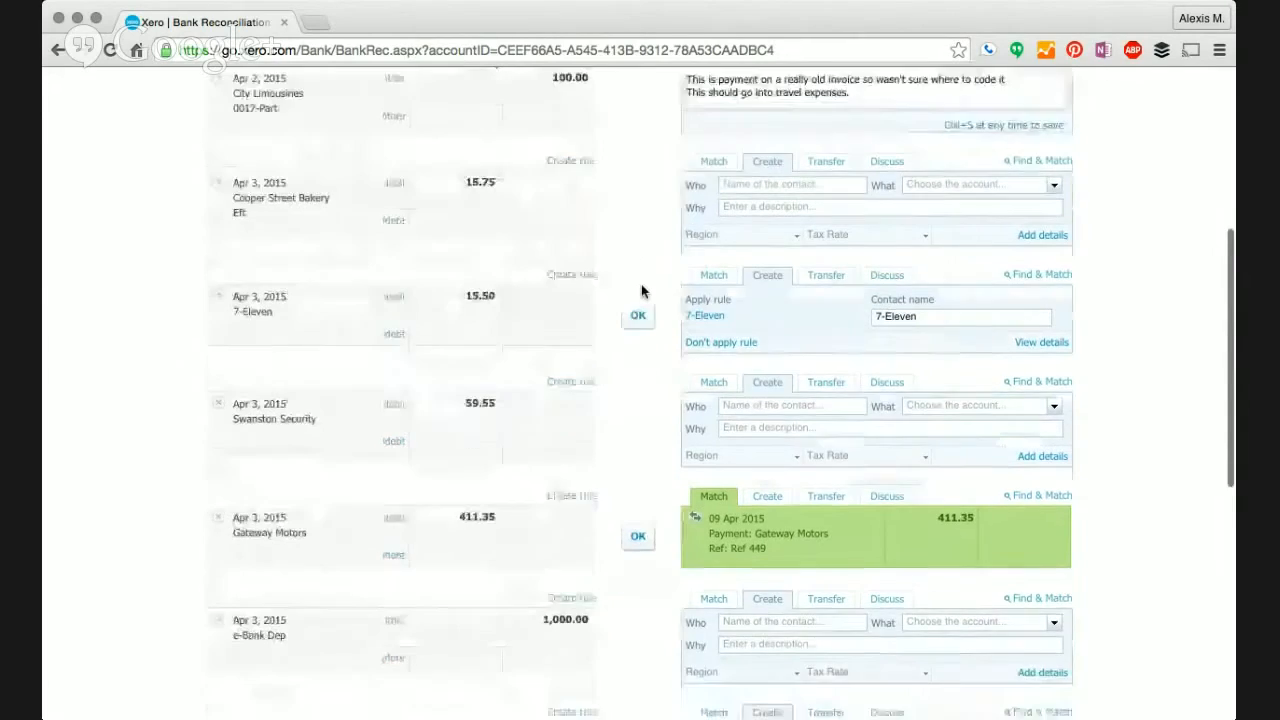
scroll(641, 291, down, 7)
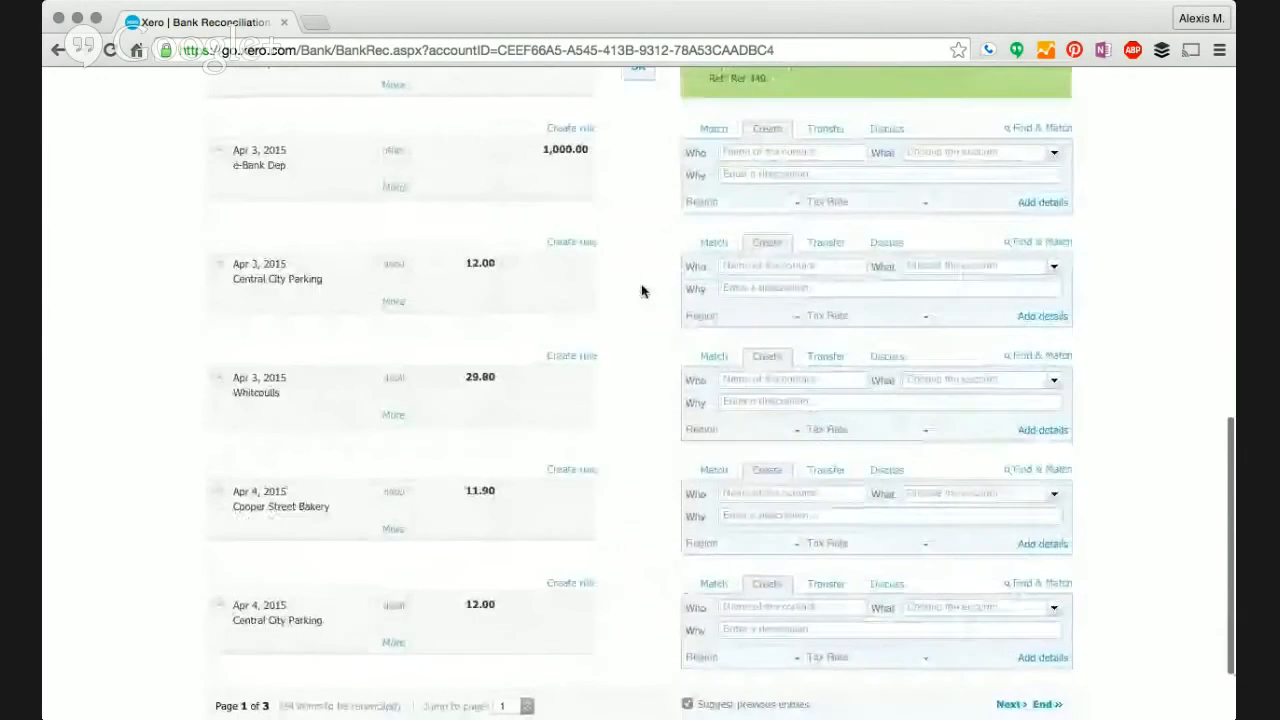
scroll(643, 290, up, 12)
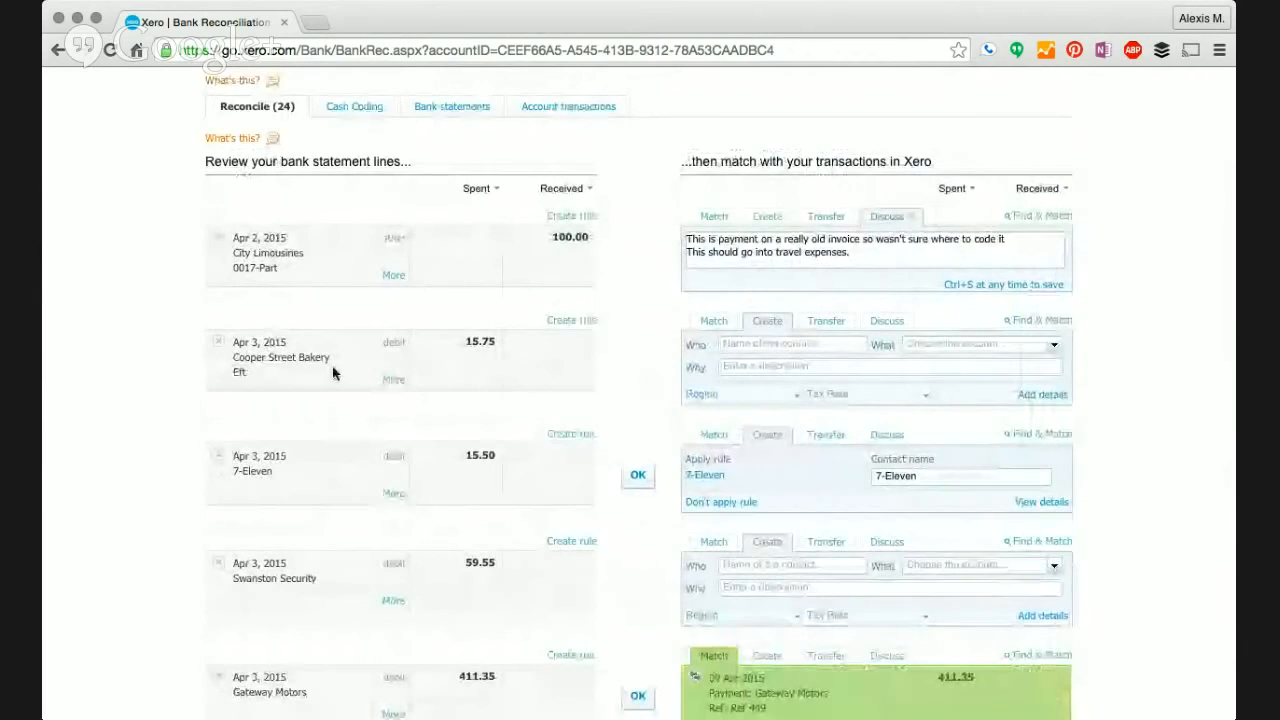
- Create a spend money rule from the Cooper Street Bakery statement line
click(567, 321)
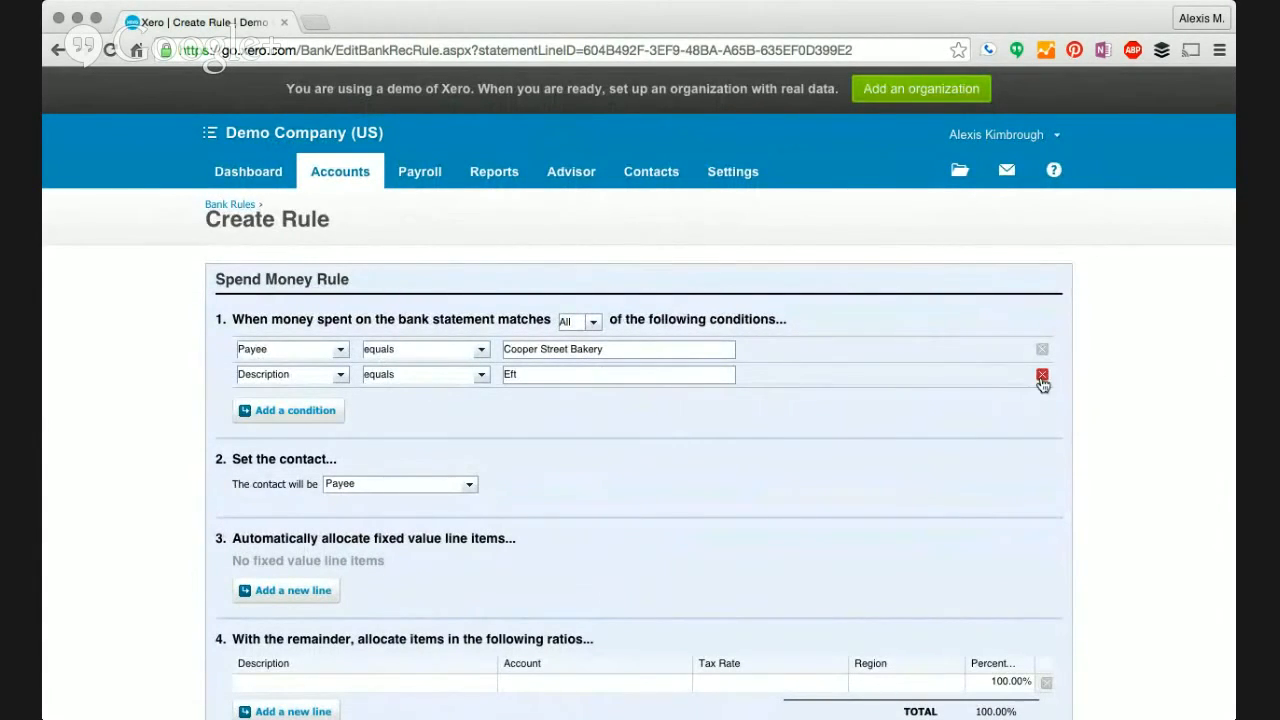
- Drop the Description equals Eft condition and set the rule's contact to Cooper Street Bakery
click(1042, 376)
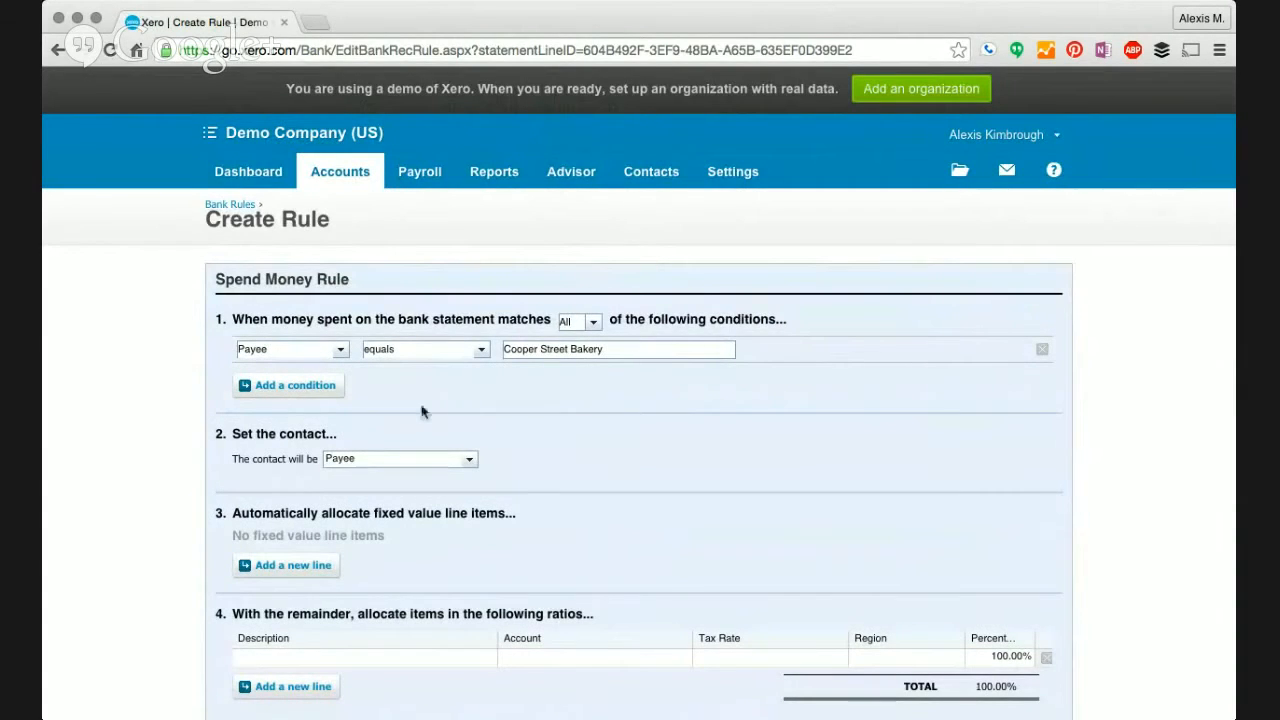
click(469, 462)
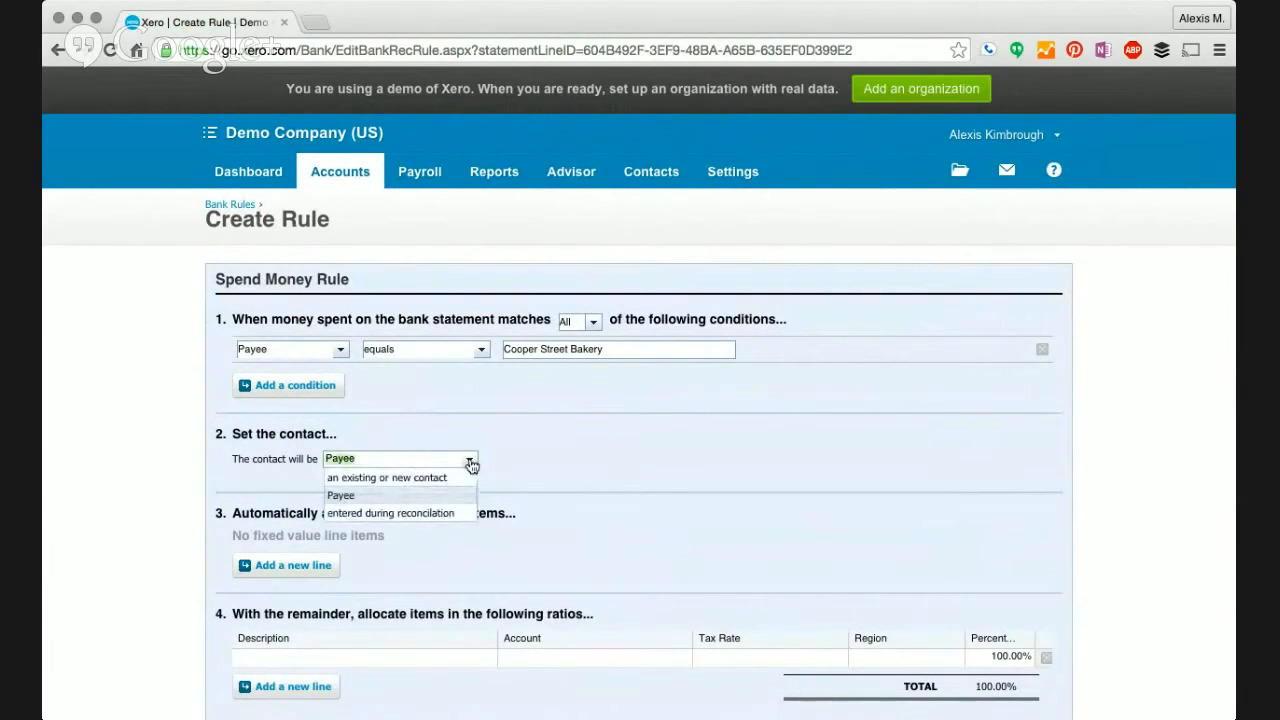
click(457, 478)
click(508, 459)
text(Coner)
key(BackSpace)
key(BackSpace)
key(BackSpace)
text(op)
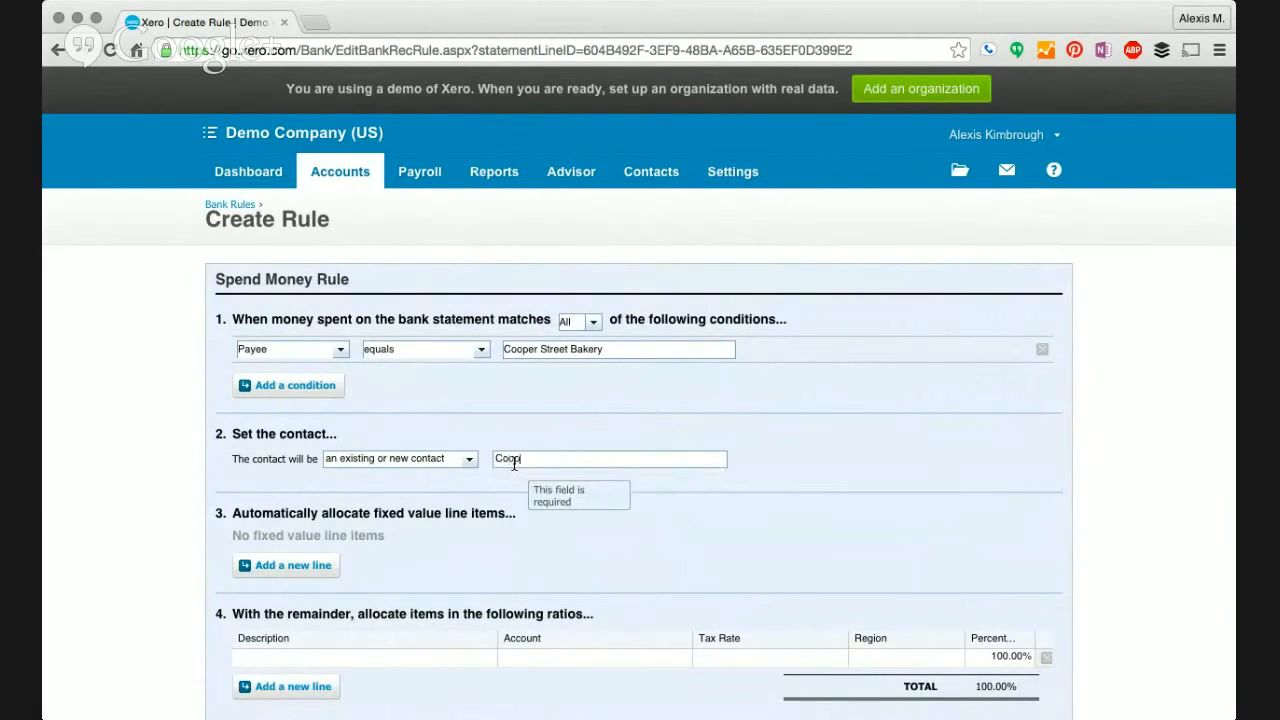
text(er Street Bakery)
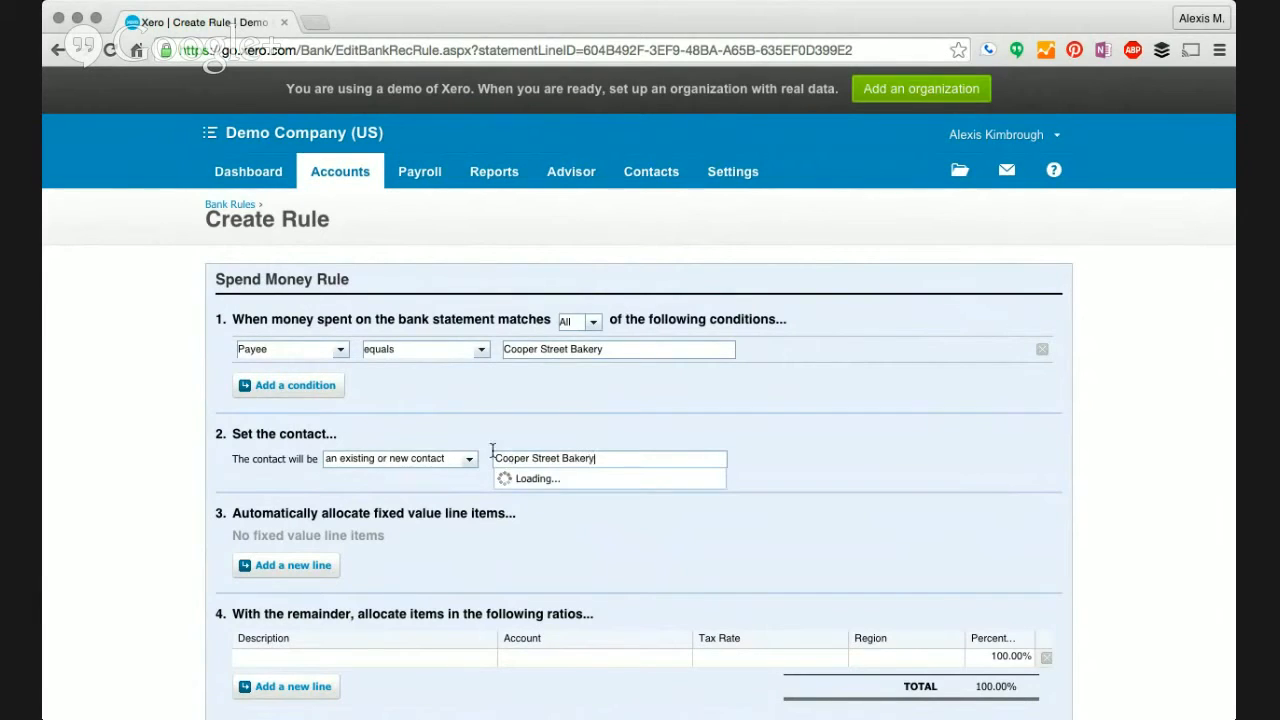
- Code the rule line to 628 - General Expenses with description Meals and save it
scroll(525, 400, down, 4)
click(511, 467)
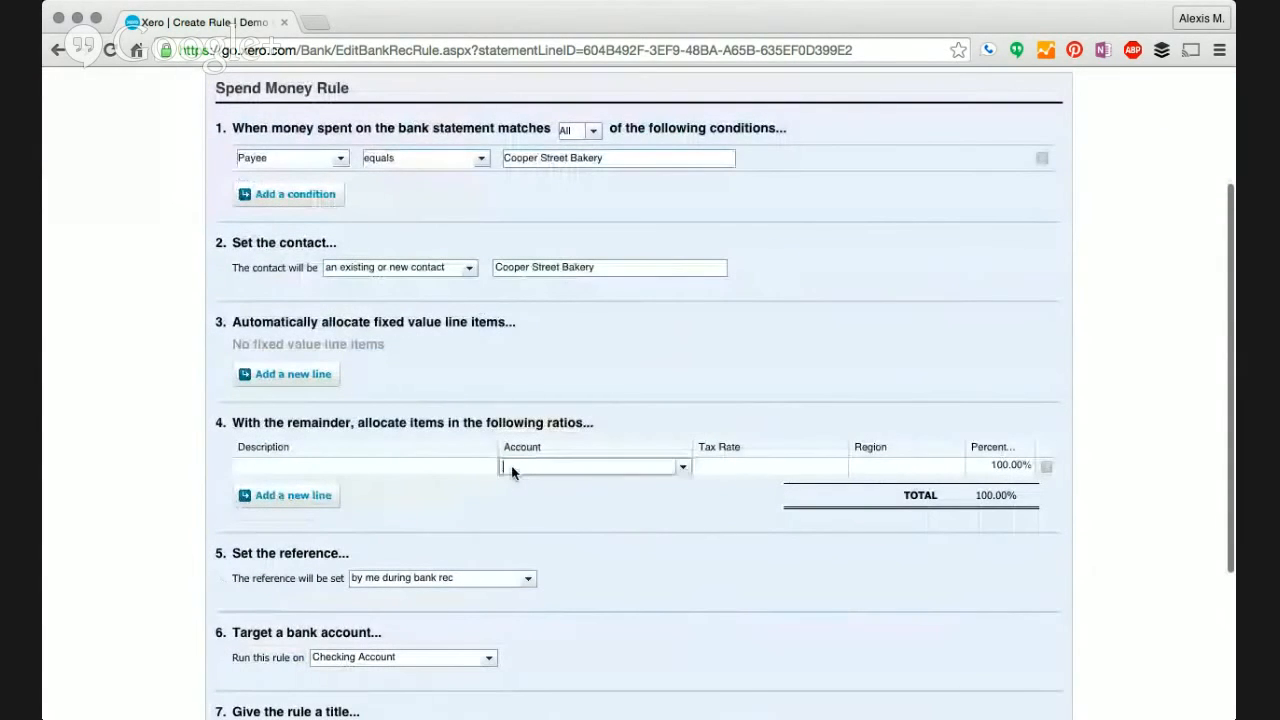
text(meal)
key(BackSpace)
key(BackSpace)
key(BackSpace)
key(BackSpace)
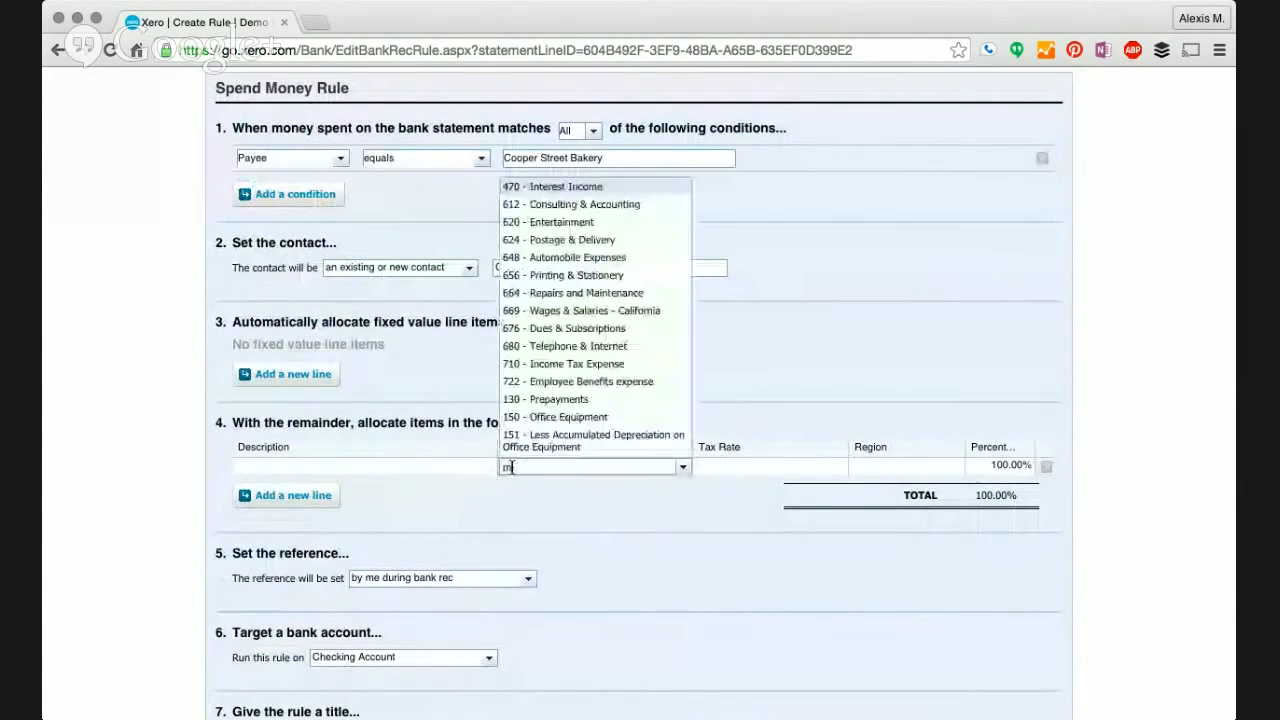
text(gen)
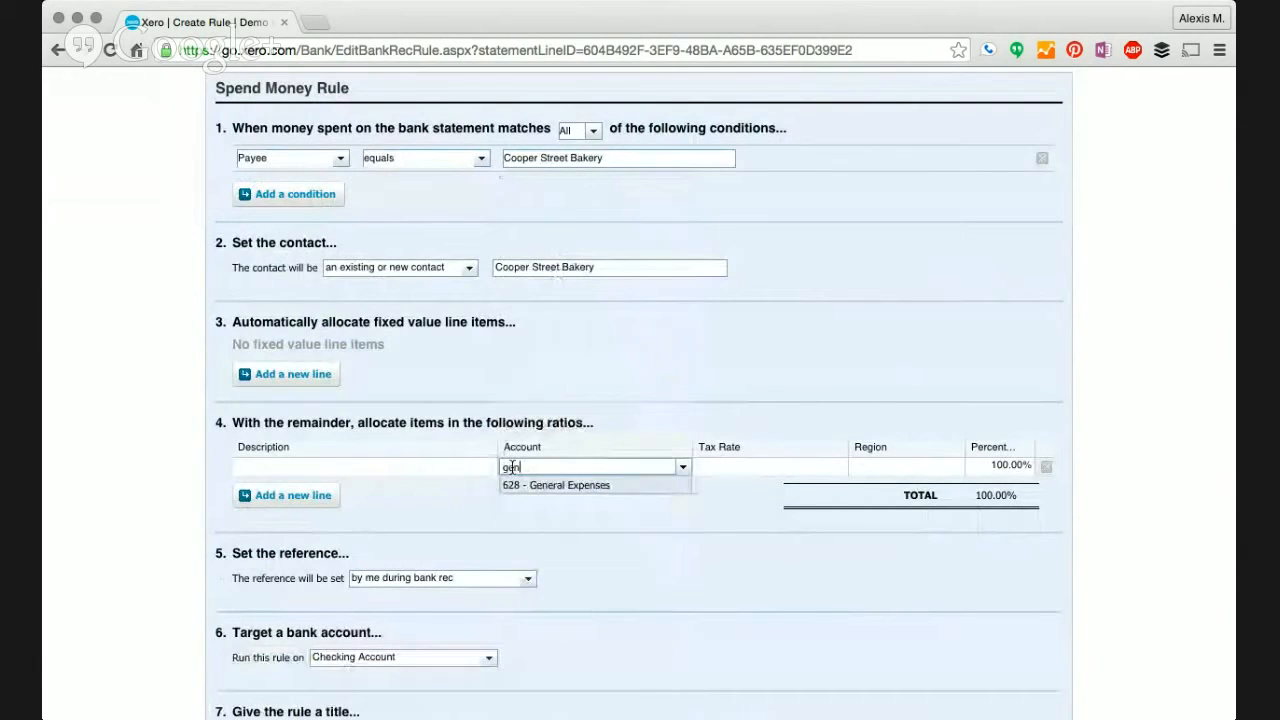
key(Return)
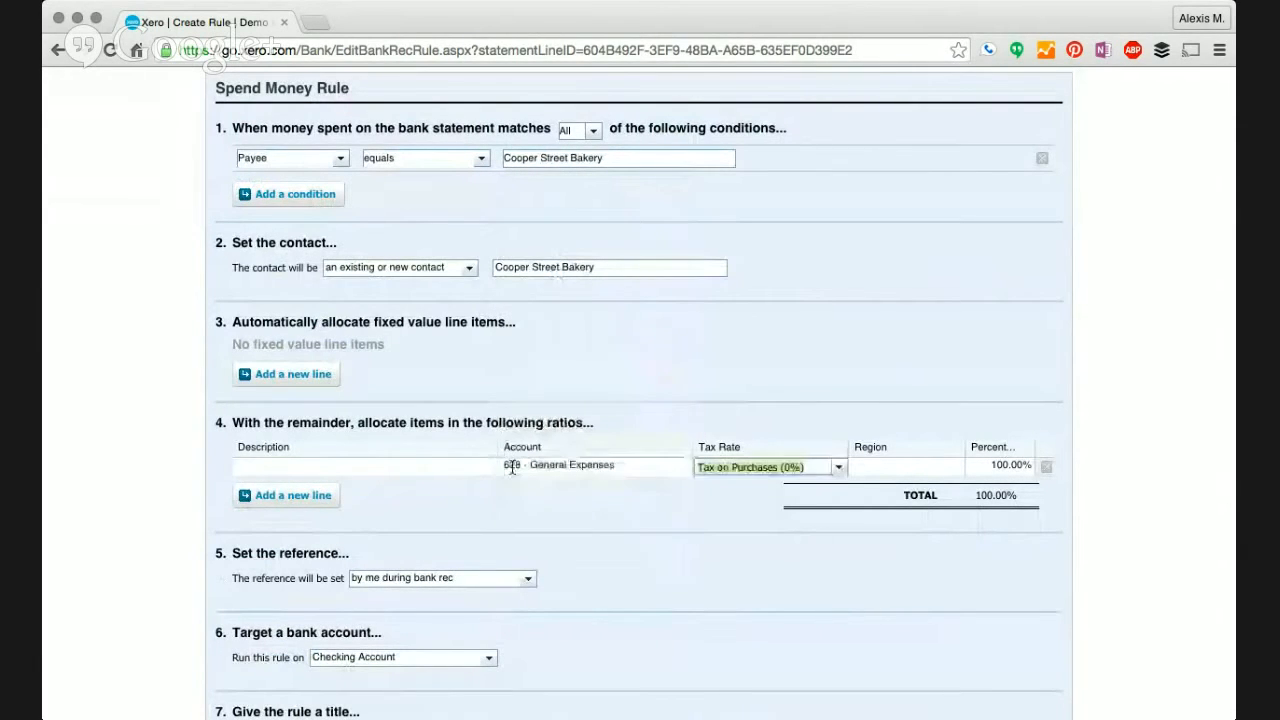
click(441, 467)
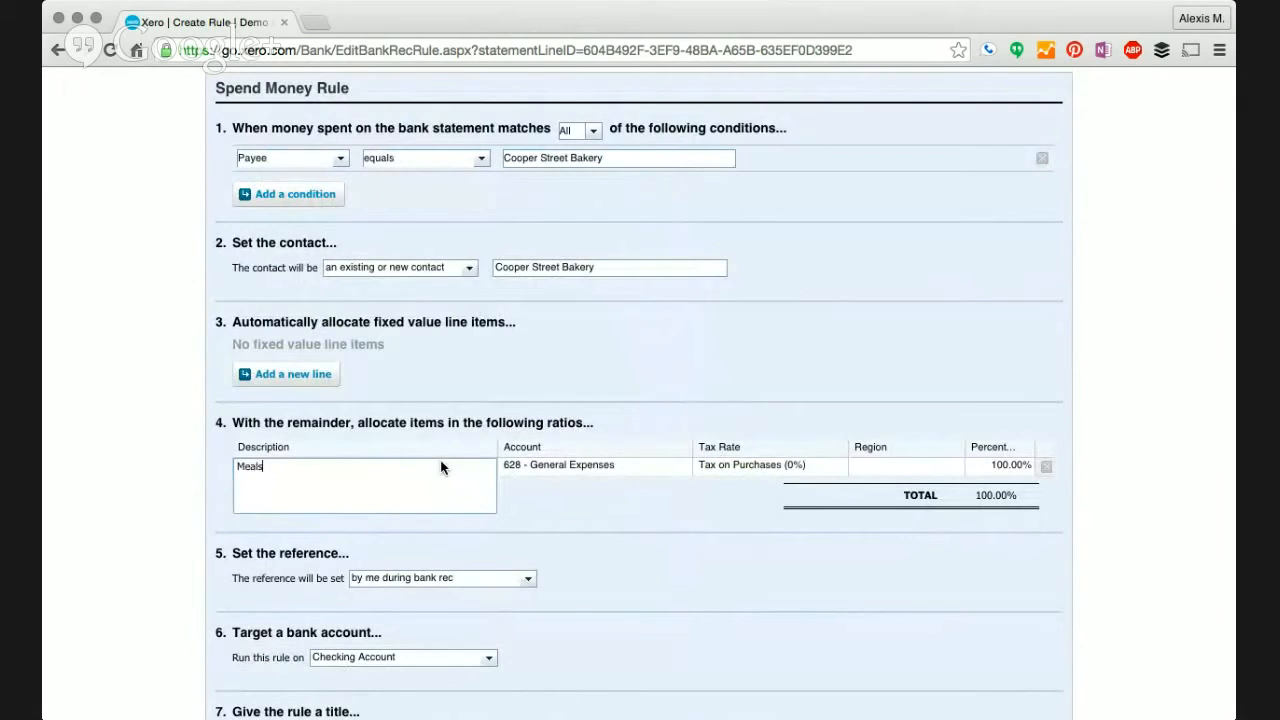
click(538, 407)
scroll(538, 407, down, 3)
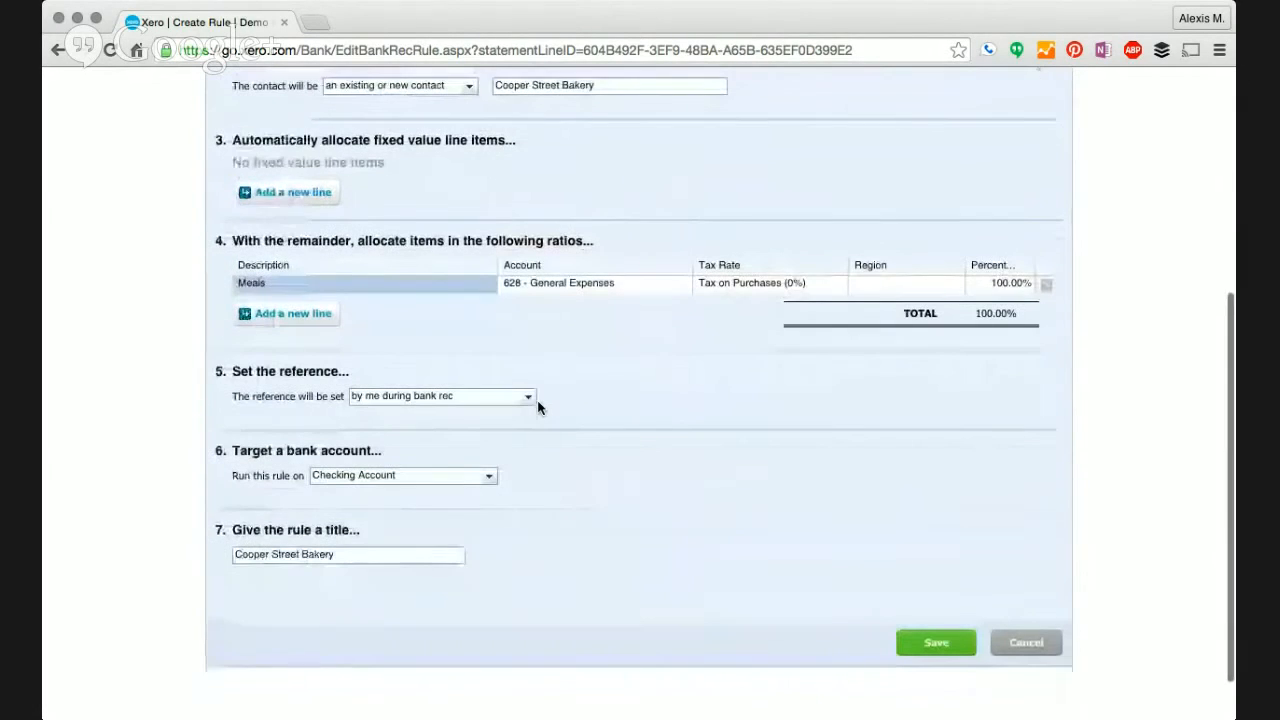
click(936, 642)
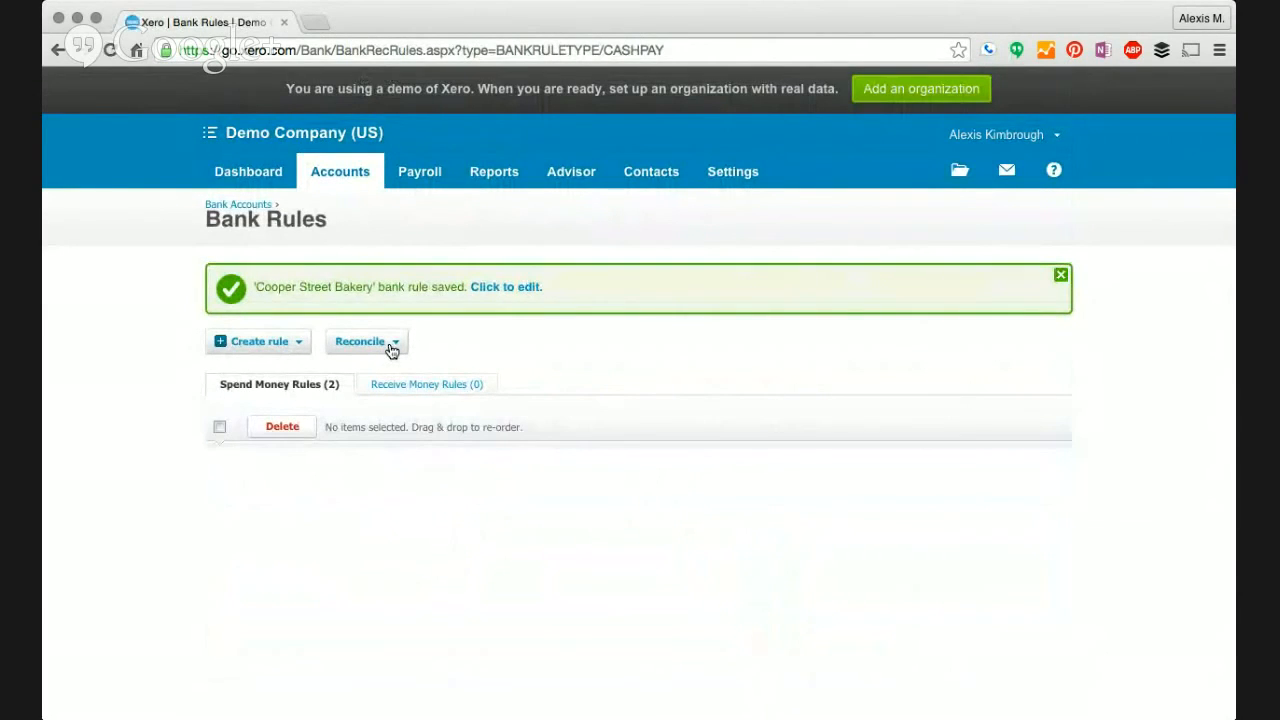
- From the Reconcile list, switch back to reconciling the Checking Account
click(391, 349)
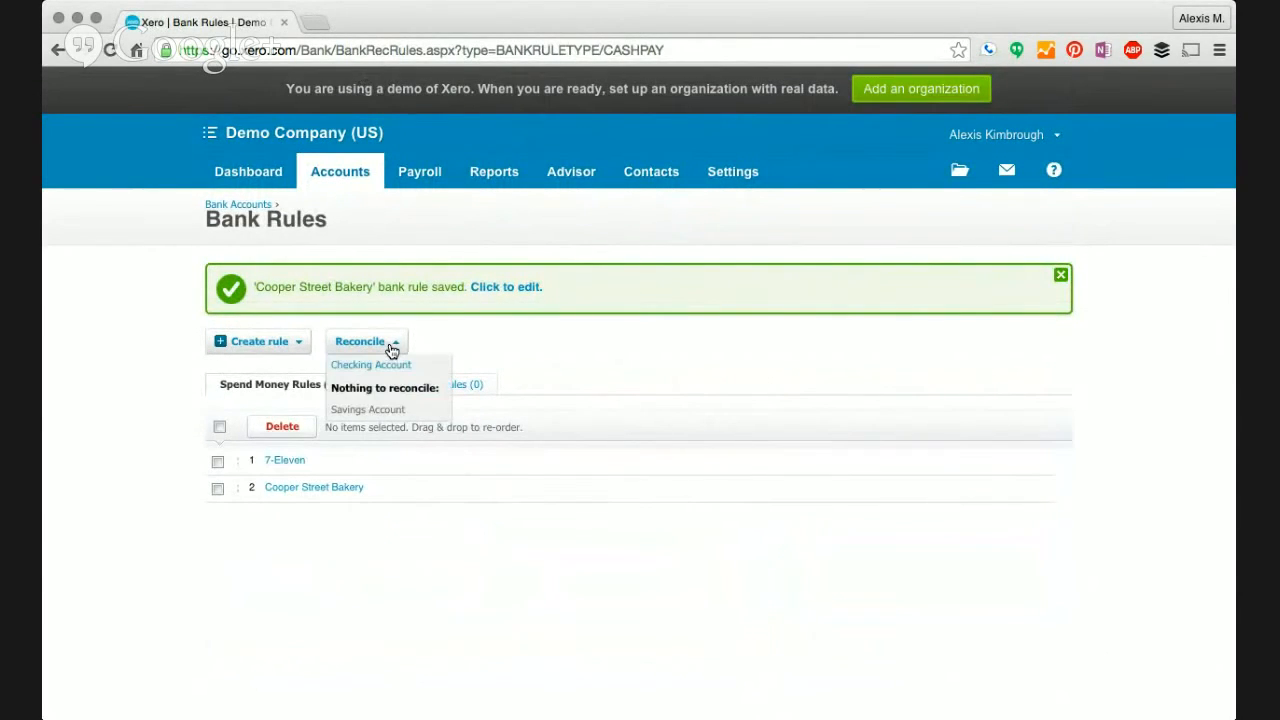
click(391, 370)
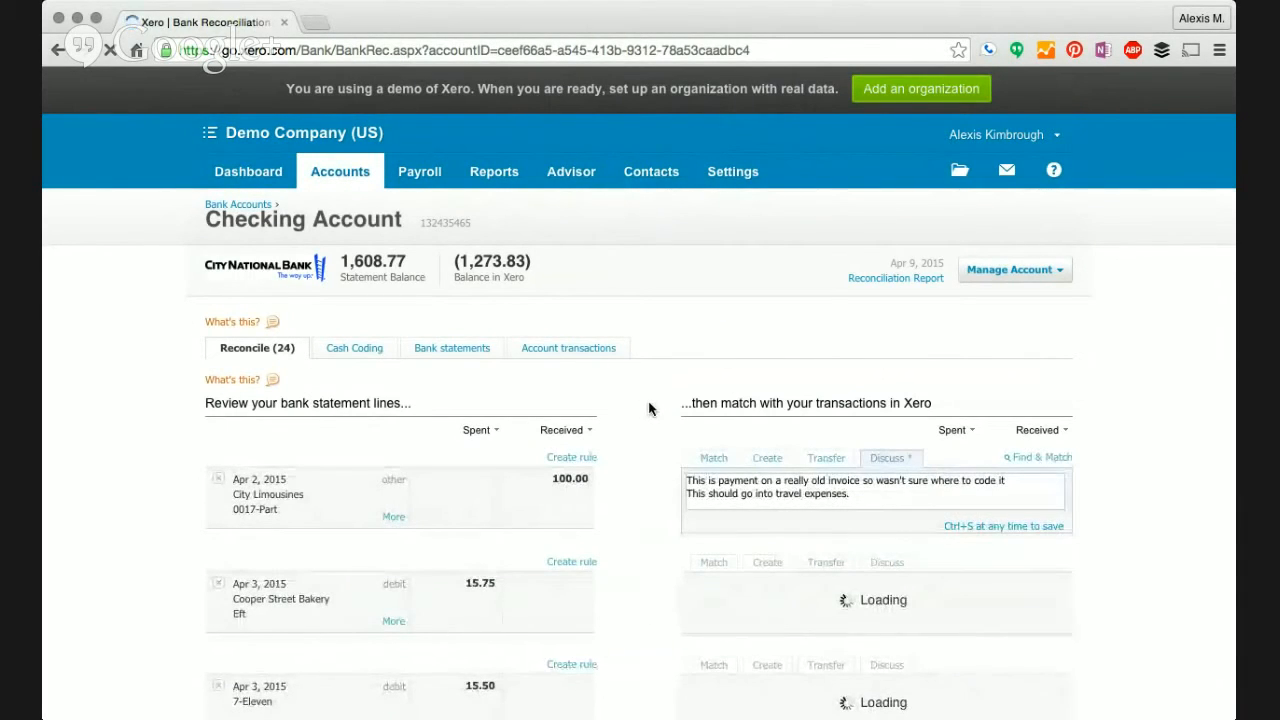
- Accept the bank rule matches for the Cooper Street Bakery line and the 7-Eleven 15.50 line
scroll(648, 408, down, 1)
scroll(648, 408, down, 1)
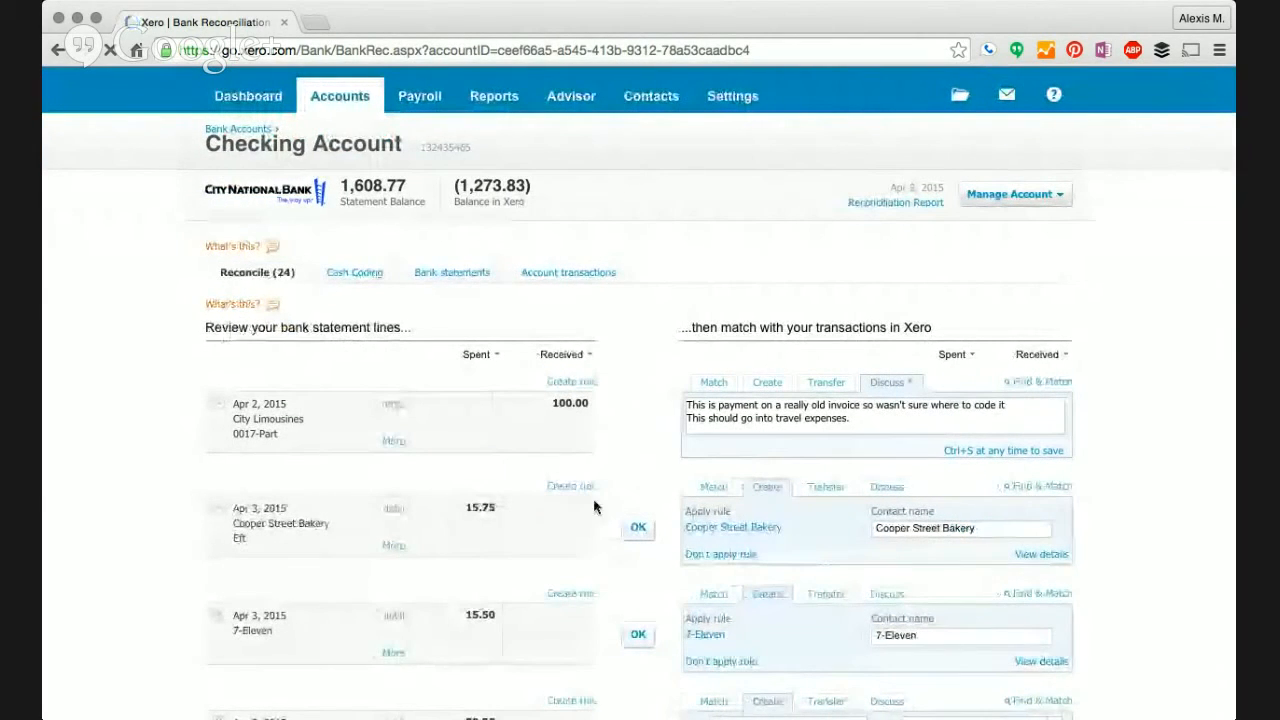
click(639, 529)
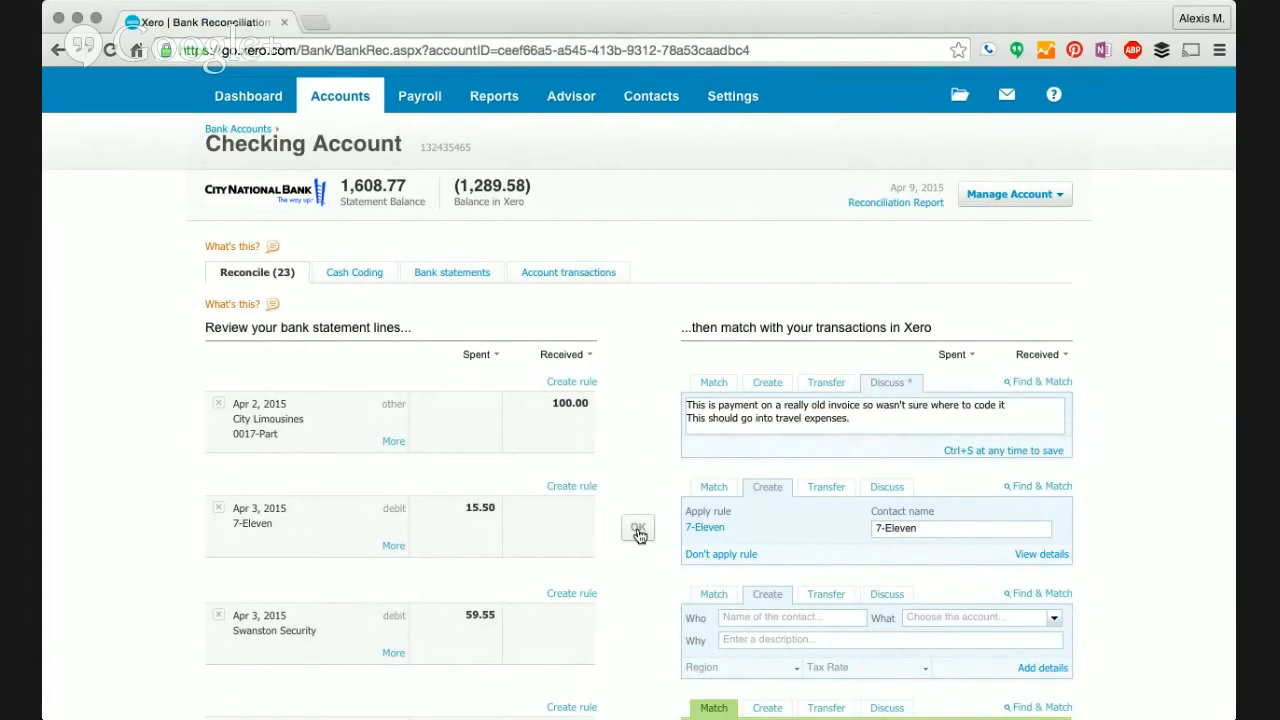
click(639, 532)
scroll(637, 534, down, 3)
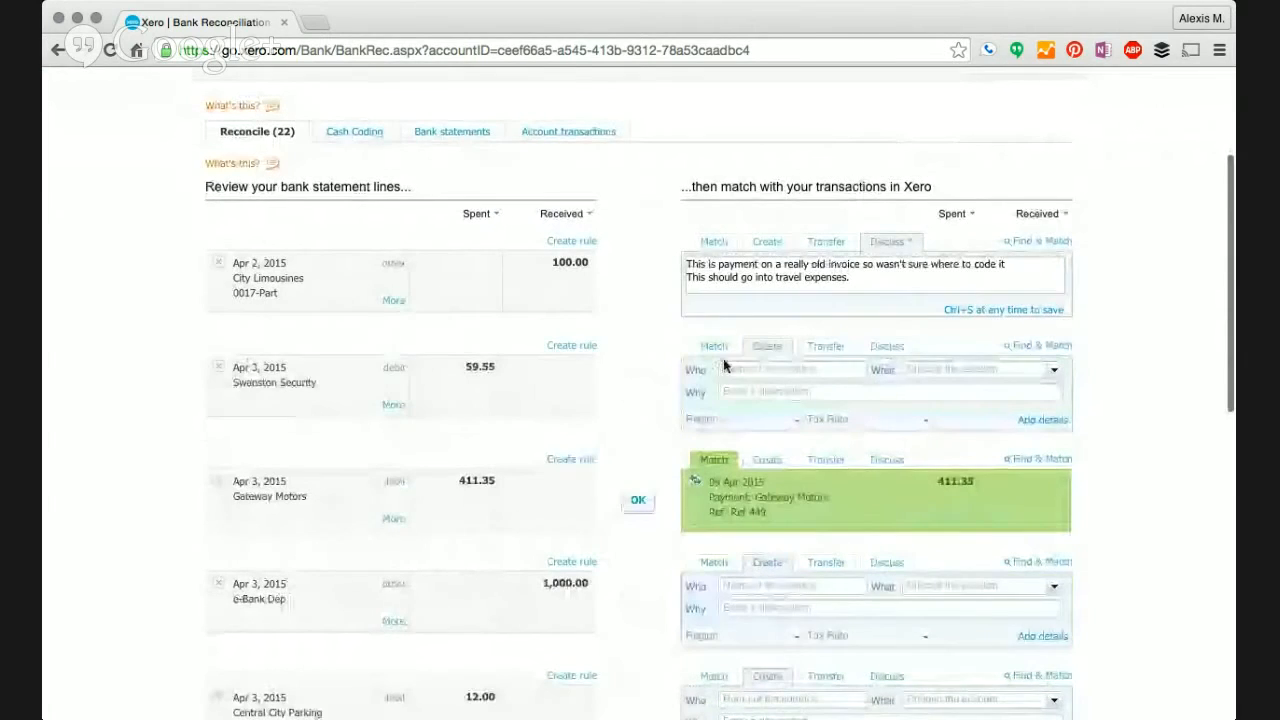
- Code the Swanston Security 59.55 payment to 652 - Office Expenses as 'security systems' and reconcile it
click(729, 369)
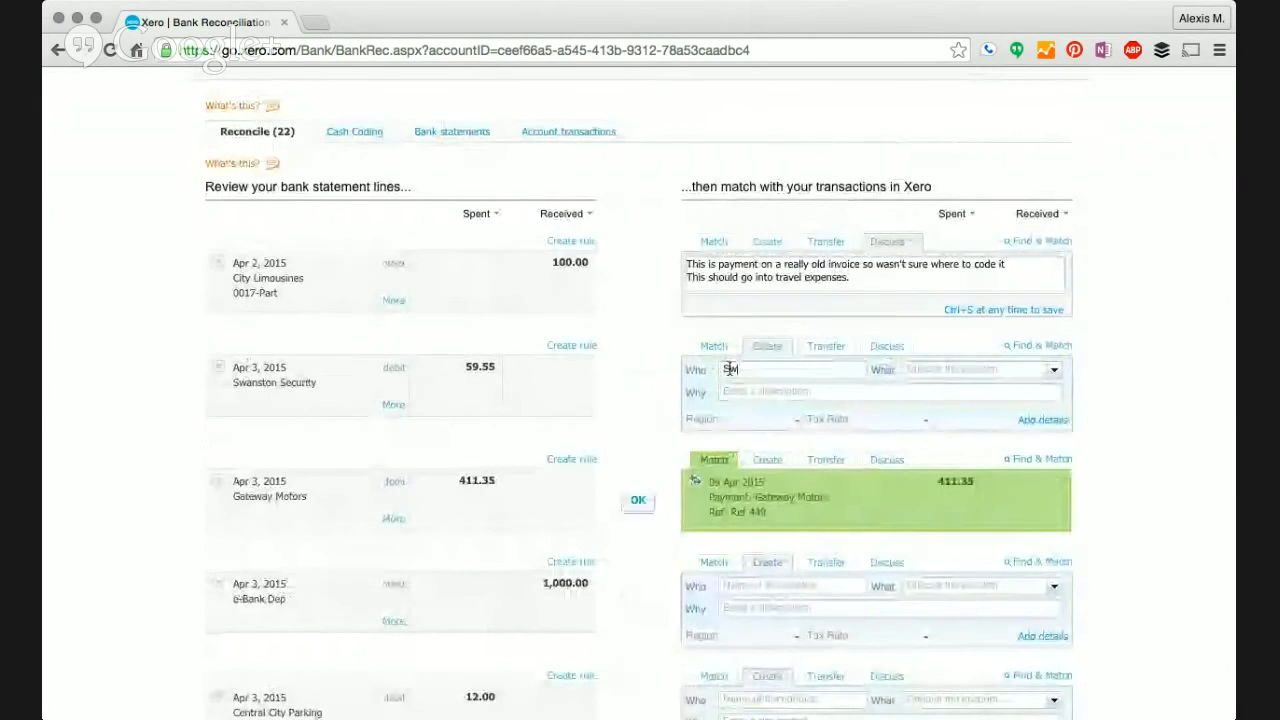
text(Swan)
click(803, 398)
click(906, 369)
text(secur)
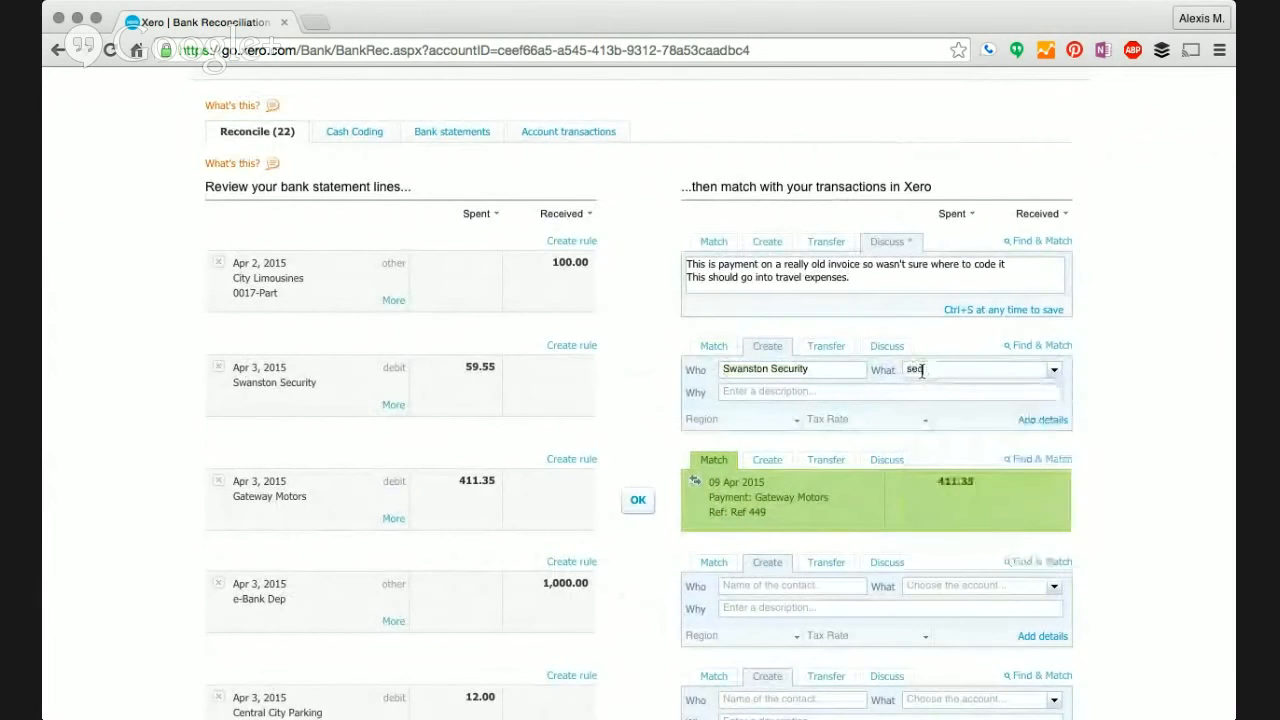
key(BackSpace)
key(BackSpace)
key(BackSpace)
text(off)
key(Tab)
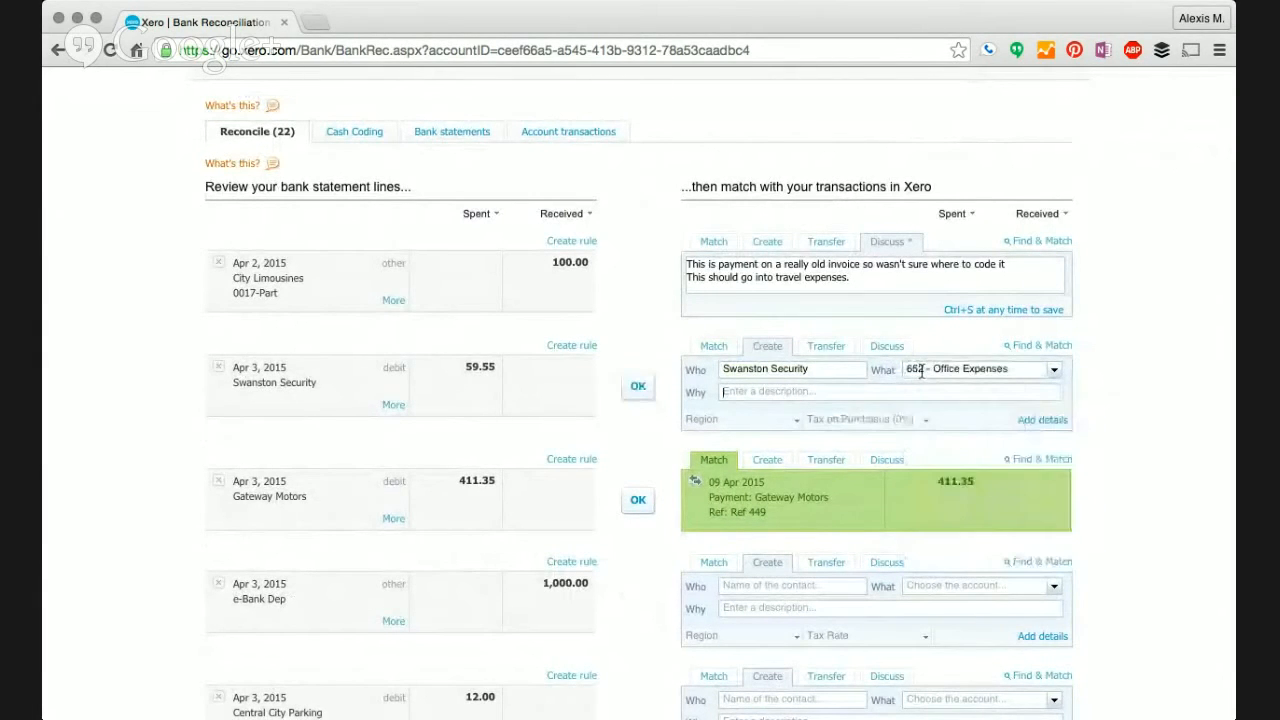
text(security systems)
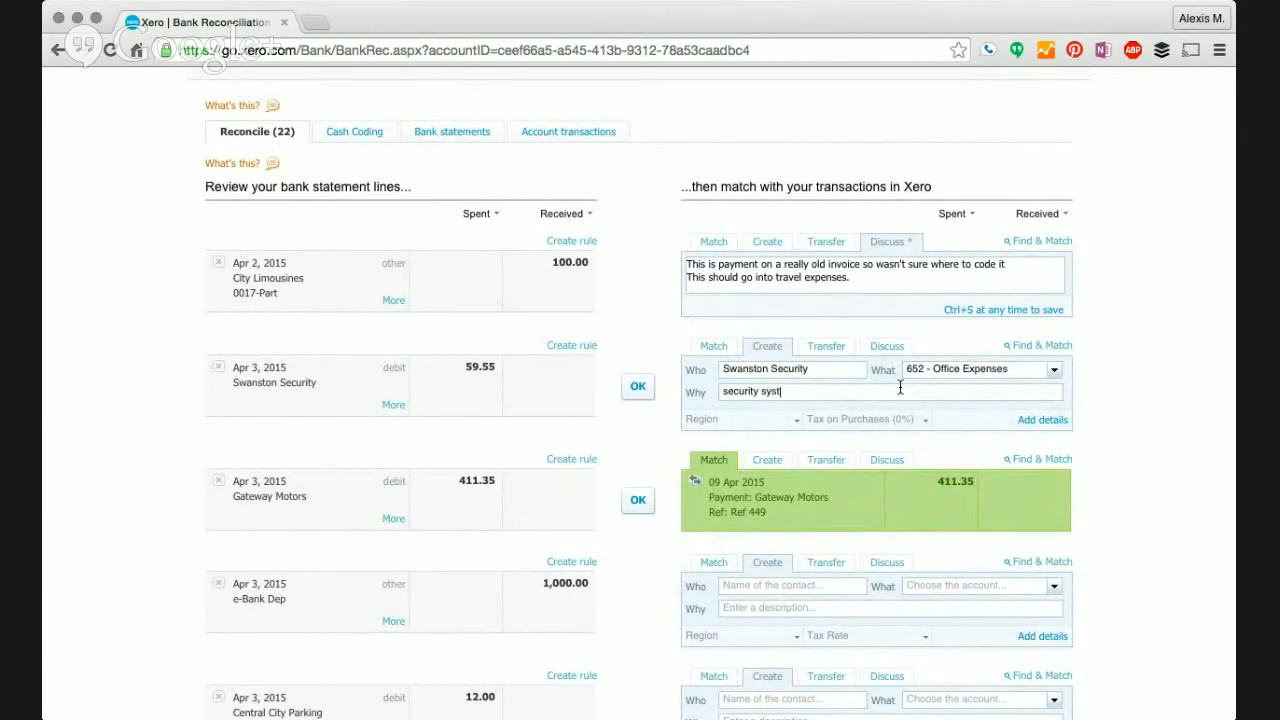
click(641, 392)
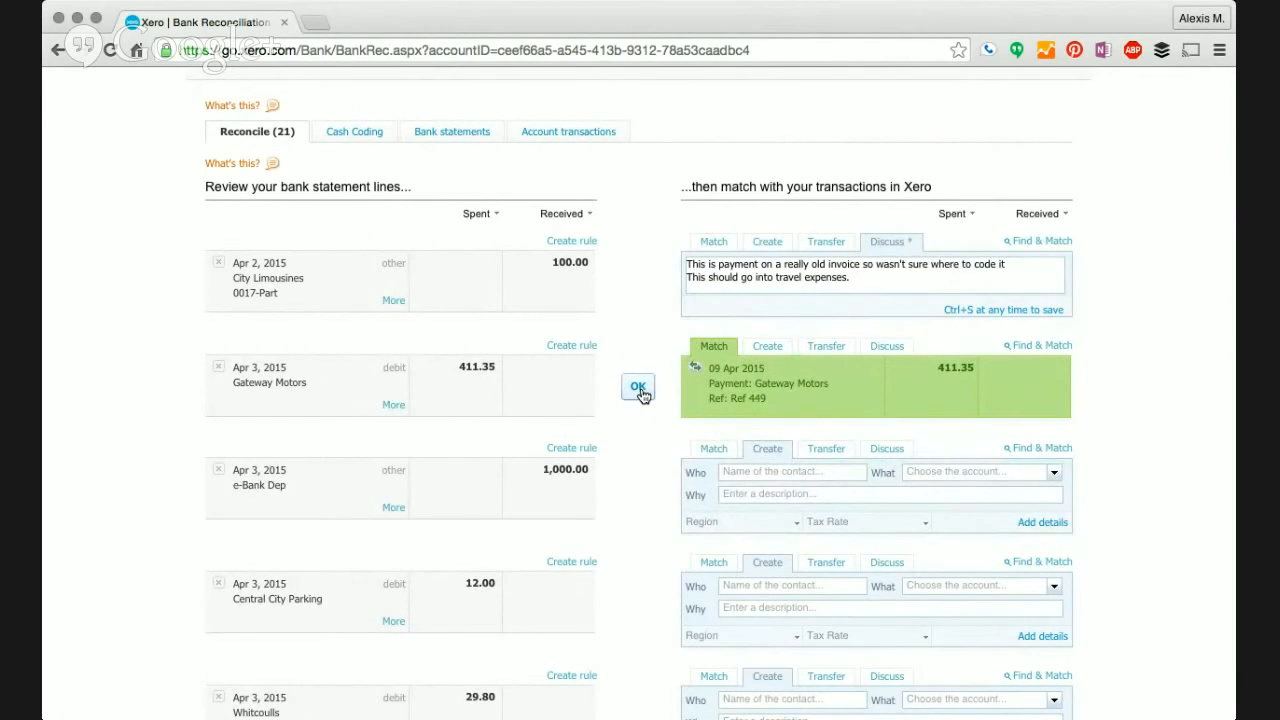
scroll(641, 393, down, 2)
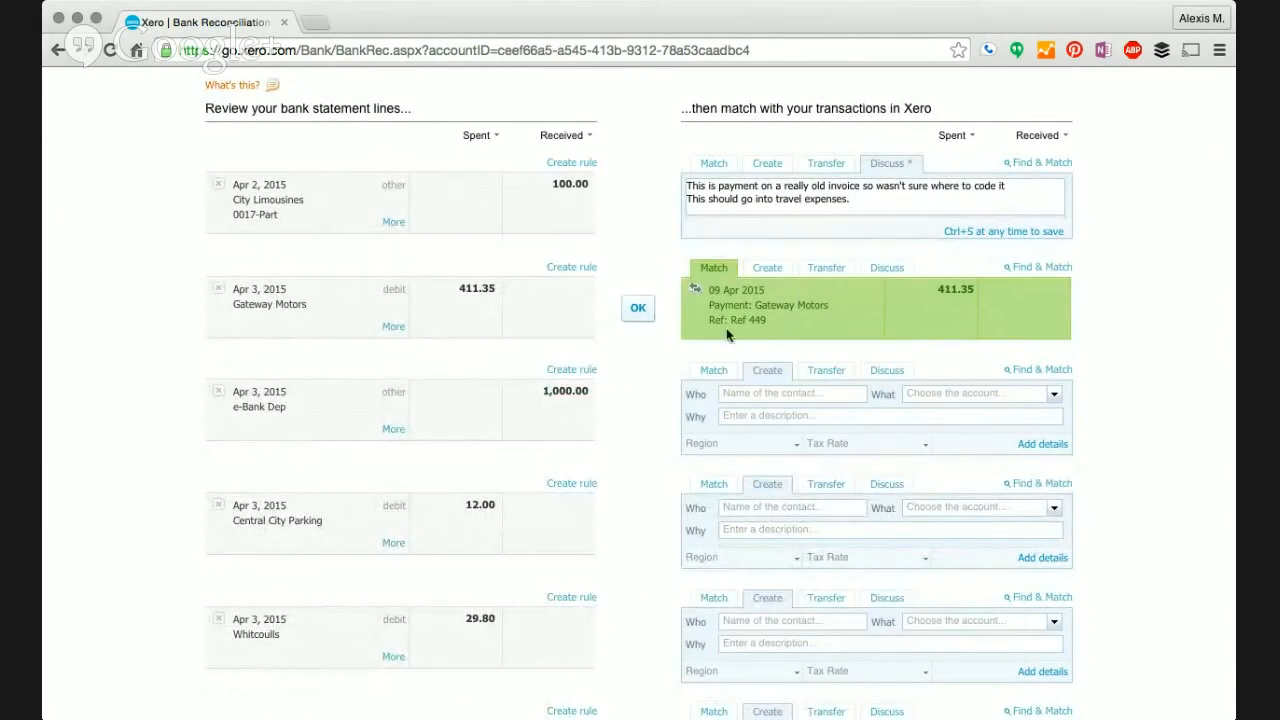
click(640, 312)
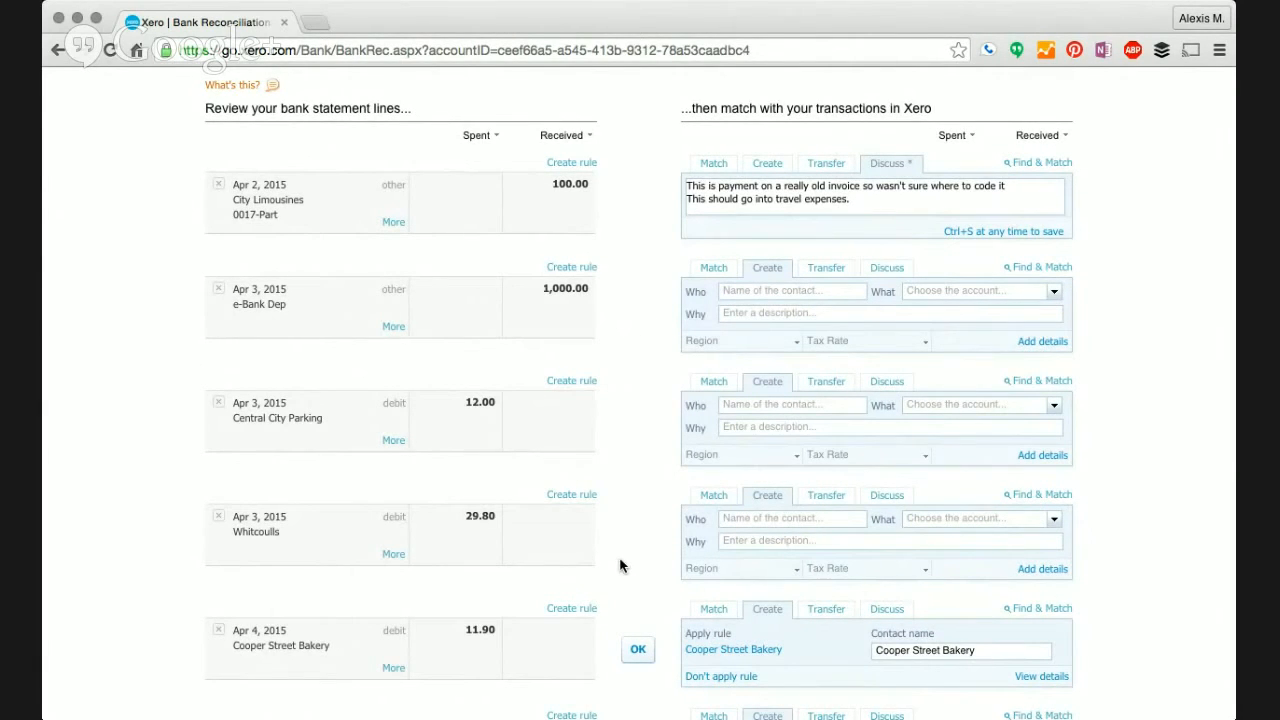
scroll(620, 566, down, 1)
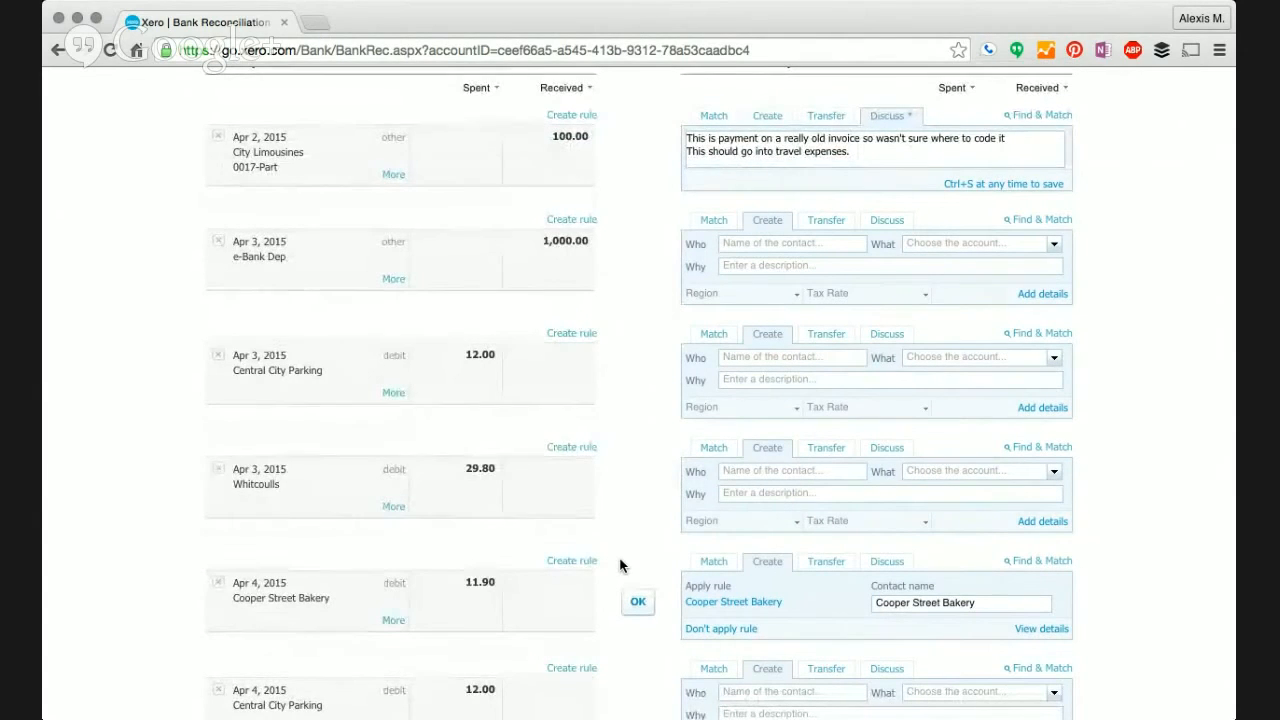
scroll(608, 535, up, 5)
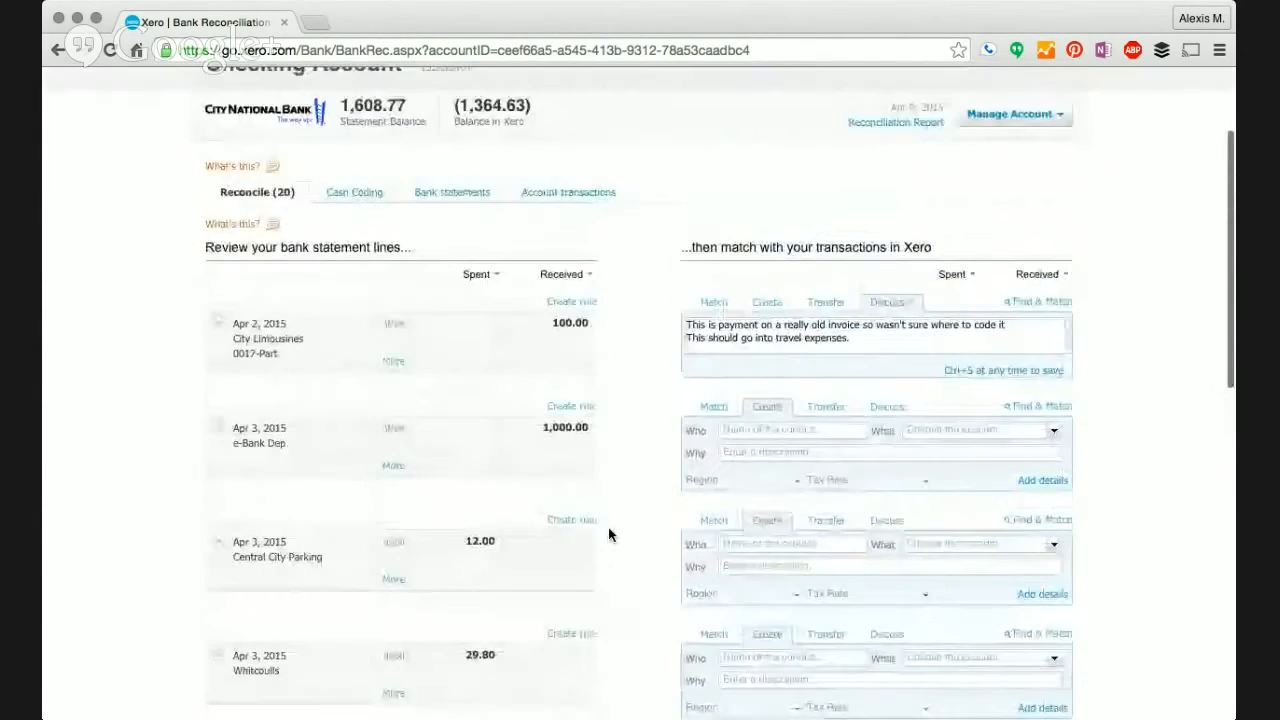
scroll(587, 505, down, 3)
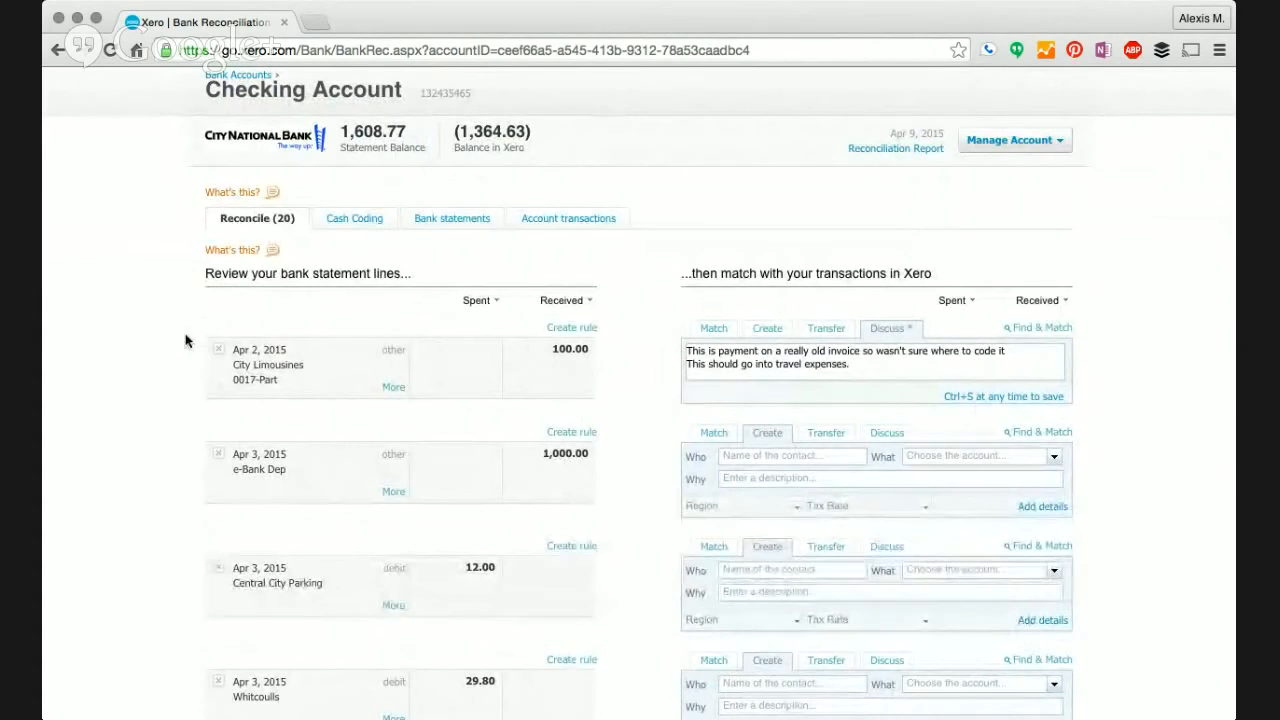
scroll(180, 332, up, 3)
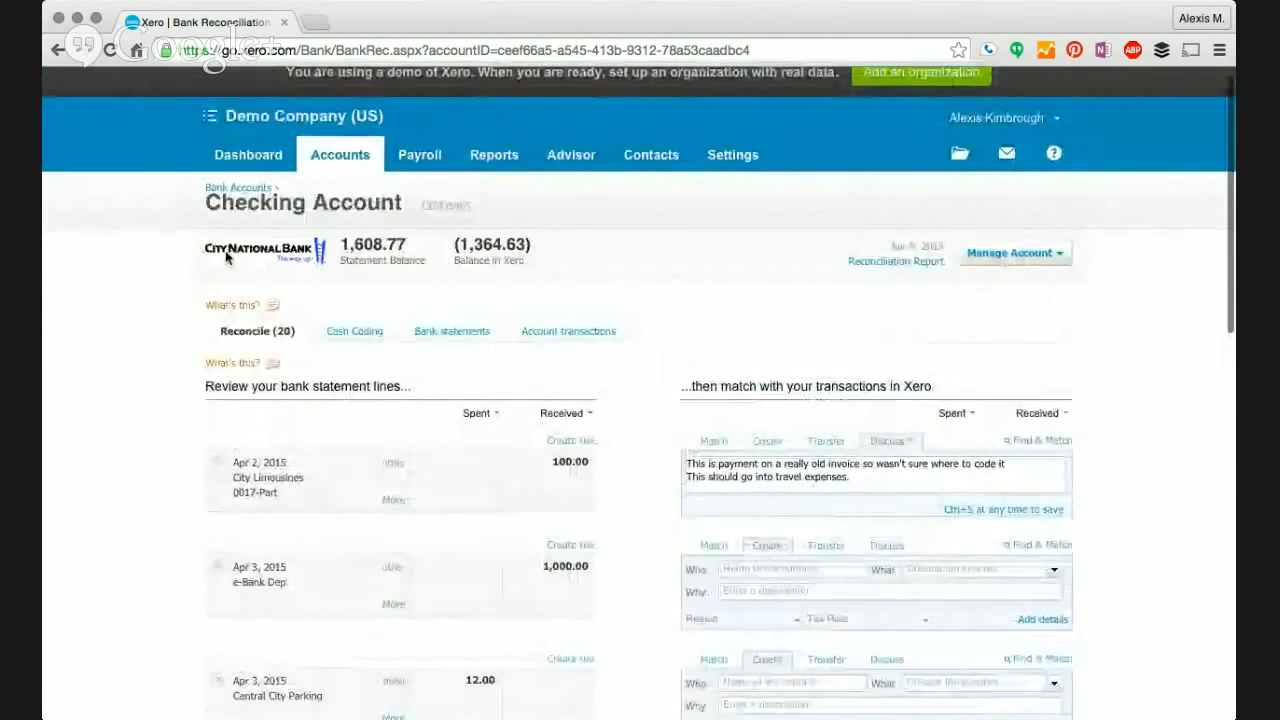
- Scroll through the Demo Company dashboard widgets, then open the 'Bills you need to pay' overview
click(243, 156)
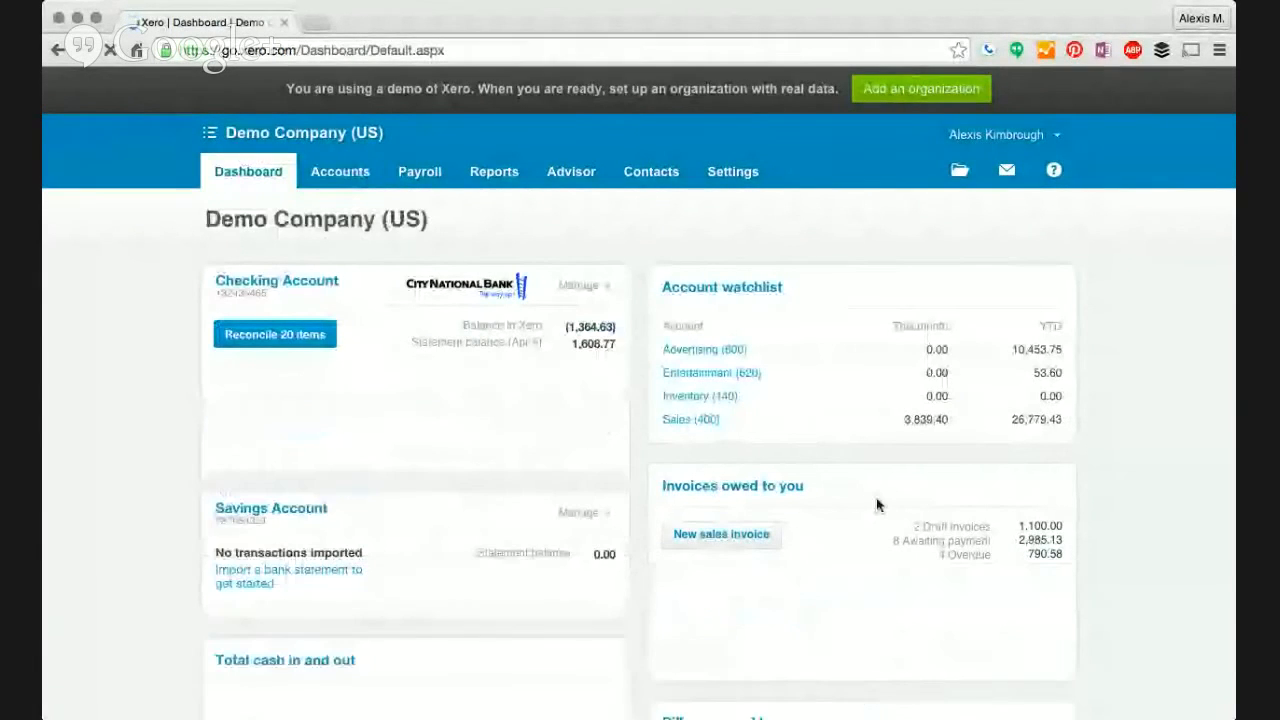
scroll(1092, 474, down, 5)
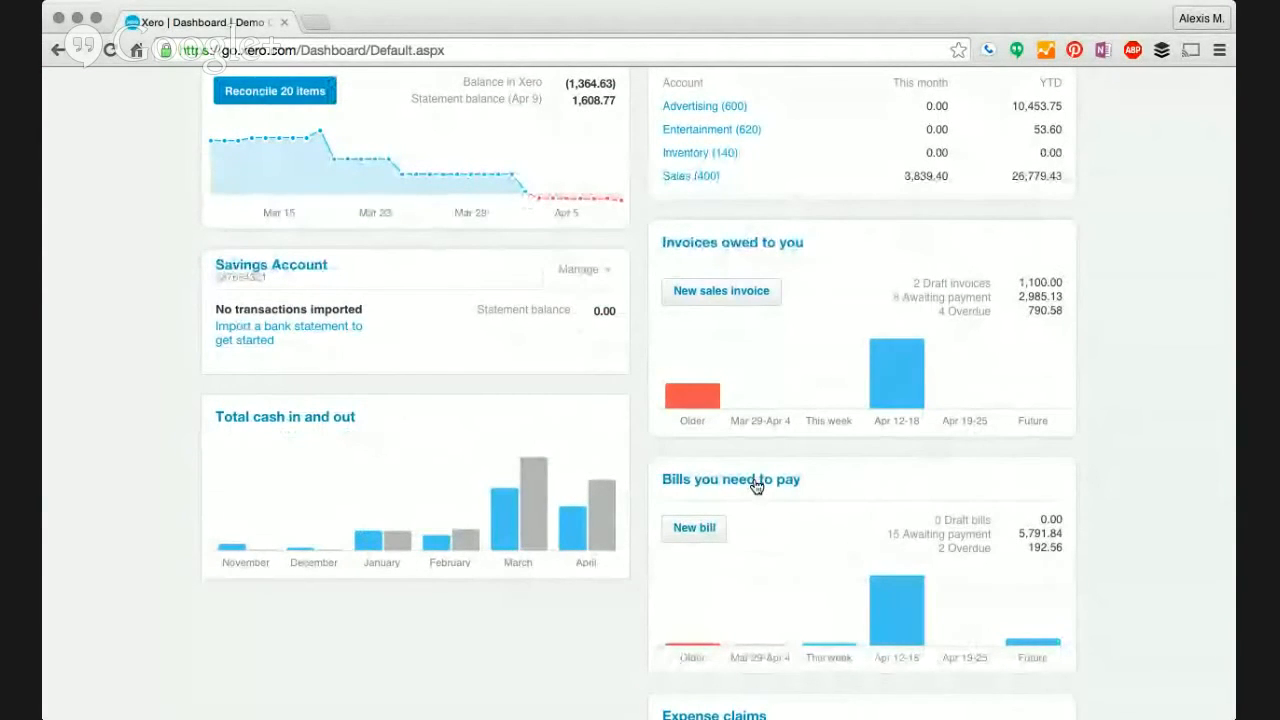
scroll(1153, 485, down, 5)
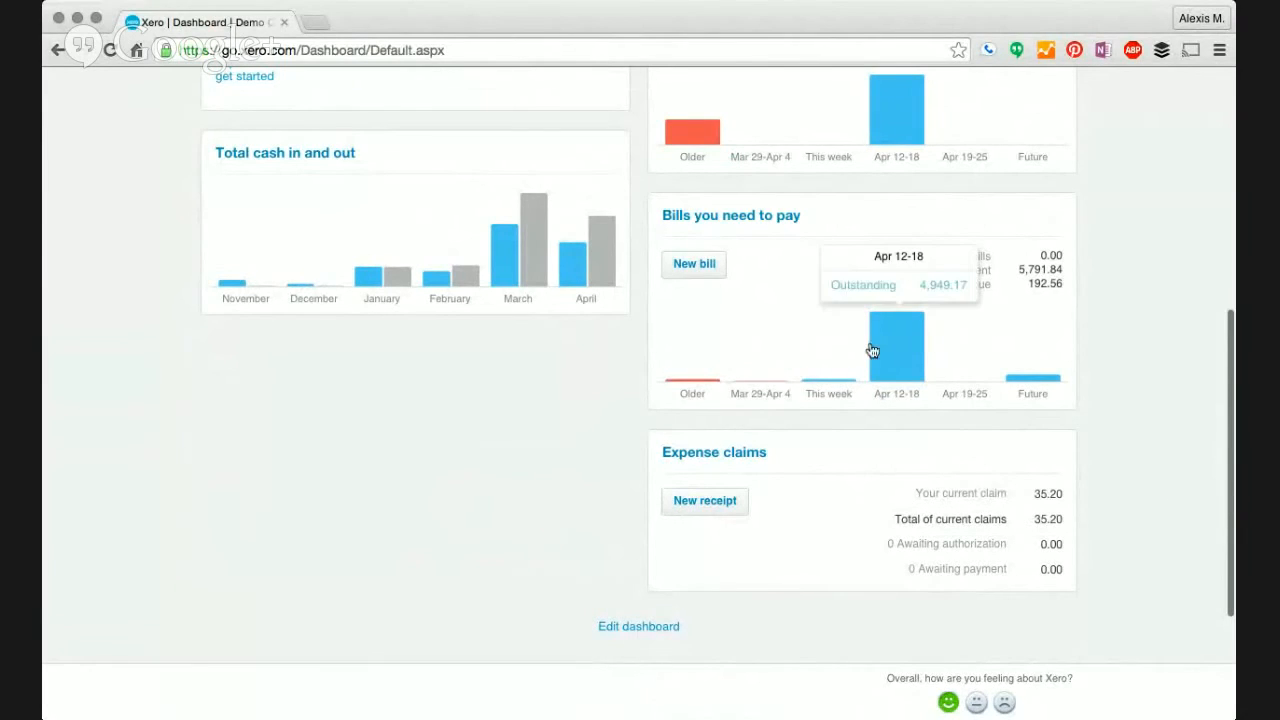
click(698, 219)
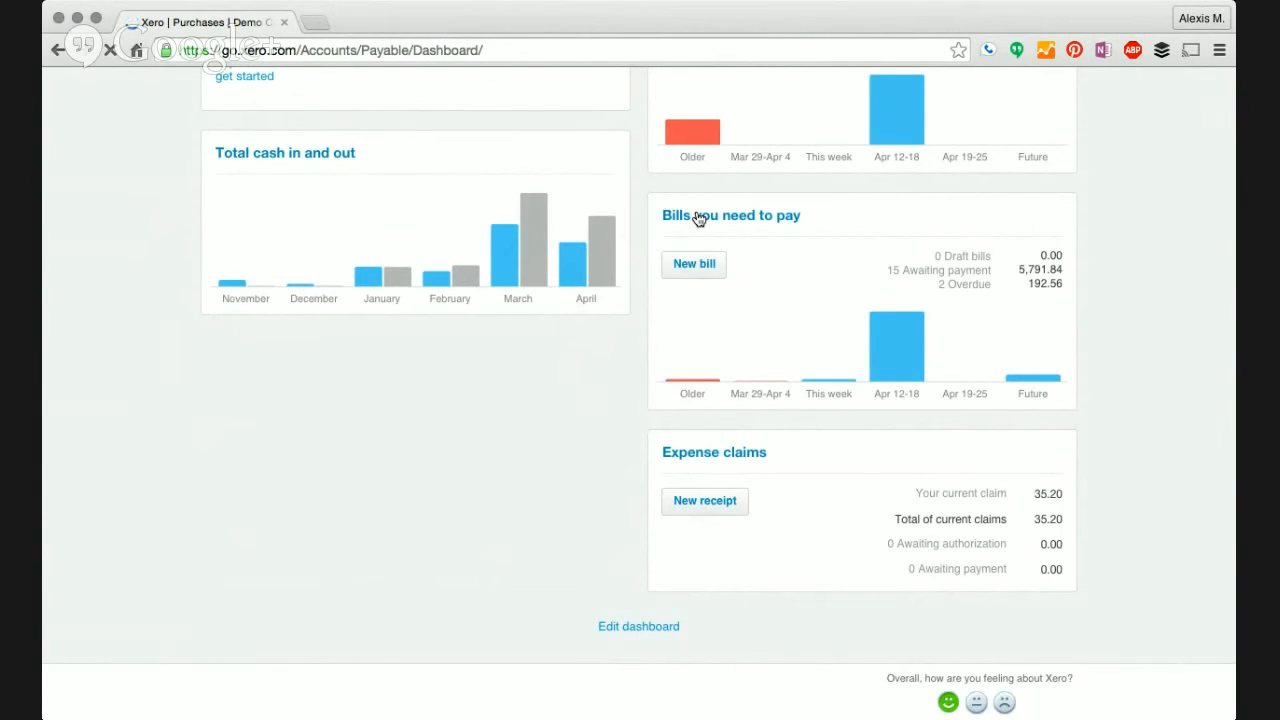
- Scroll the Purchases overview to review the 192.56 in overdue bills and the 2,024.00 in purchase orders
scroll(498, 425, down, 5)
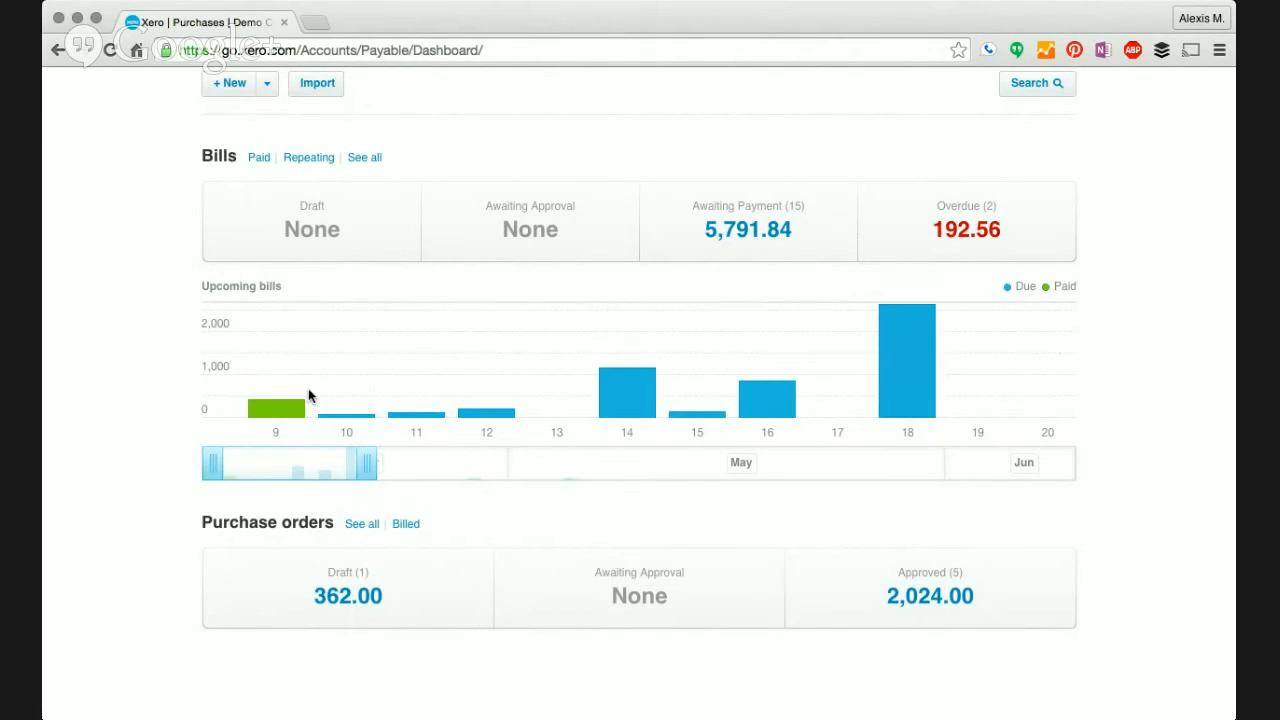
scroll(122, 447, down, 3)
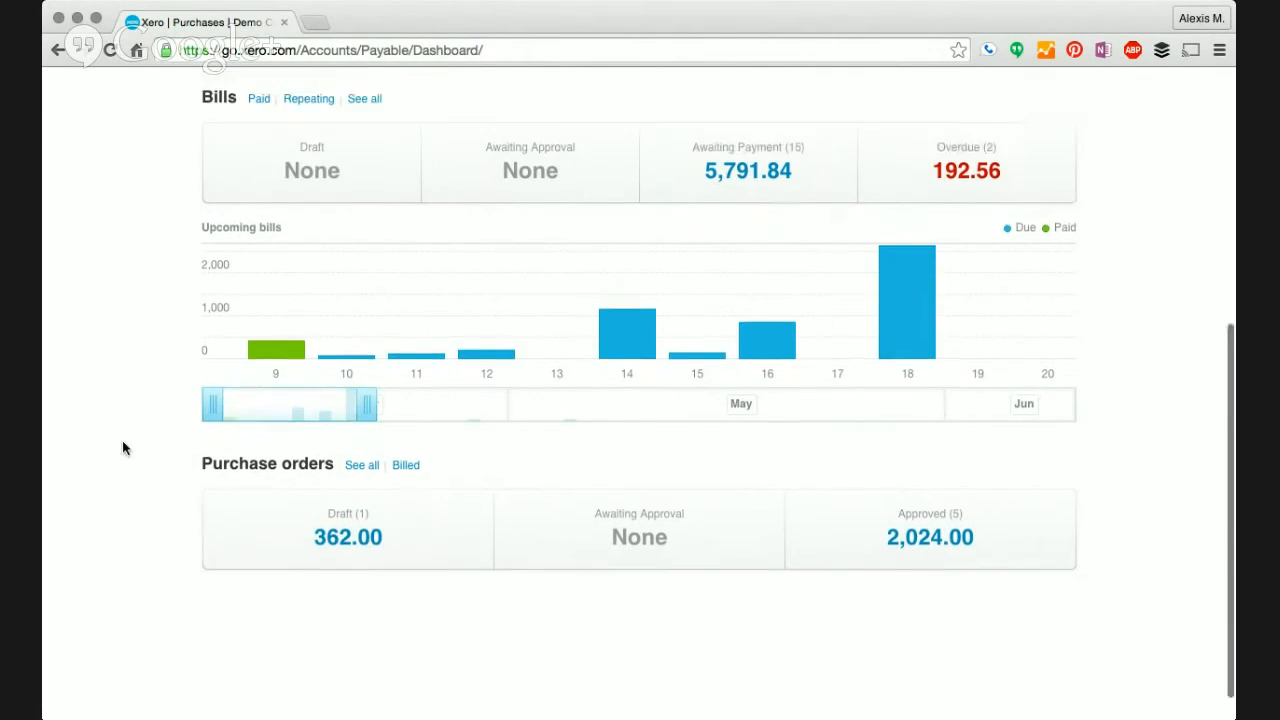
scroll(122, 447, up, 3)
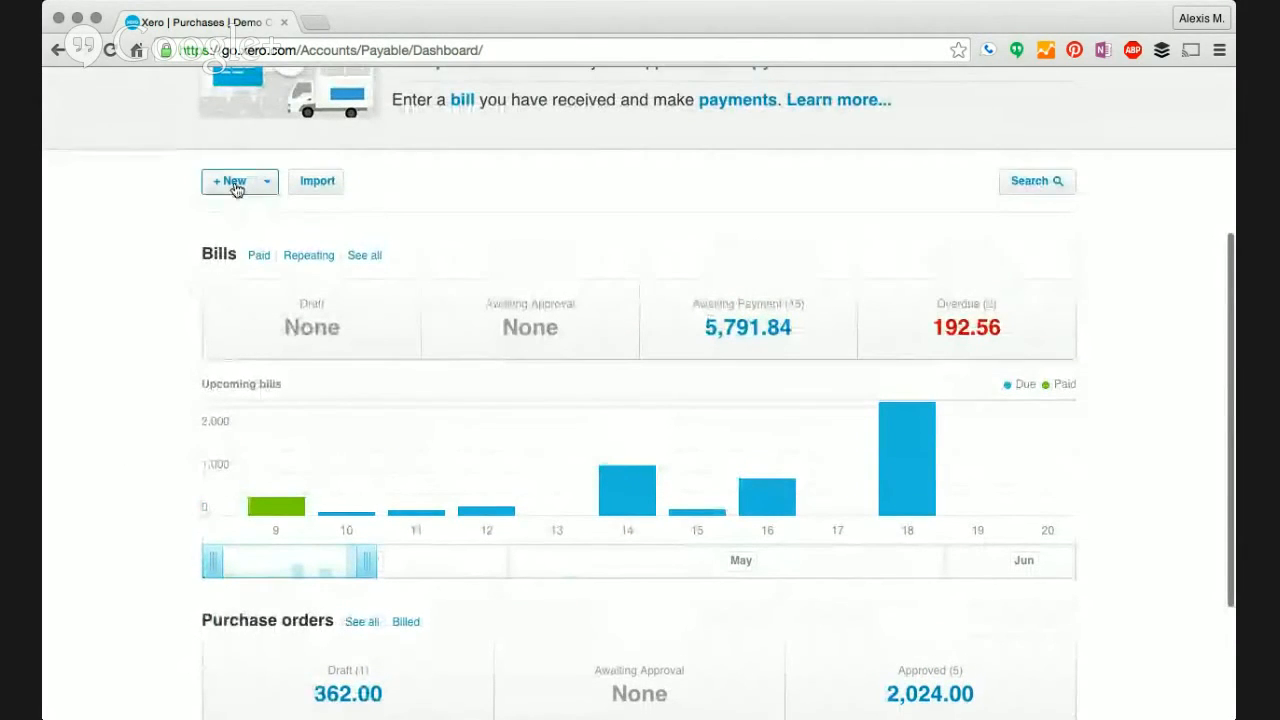
- Start a new bill from Apartment Complex, dated today (Apr 9, 2015) and due Apr 24, 2015
click(236, 186)
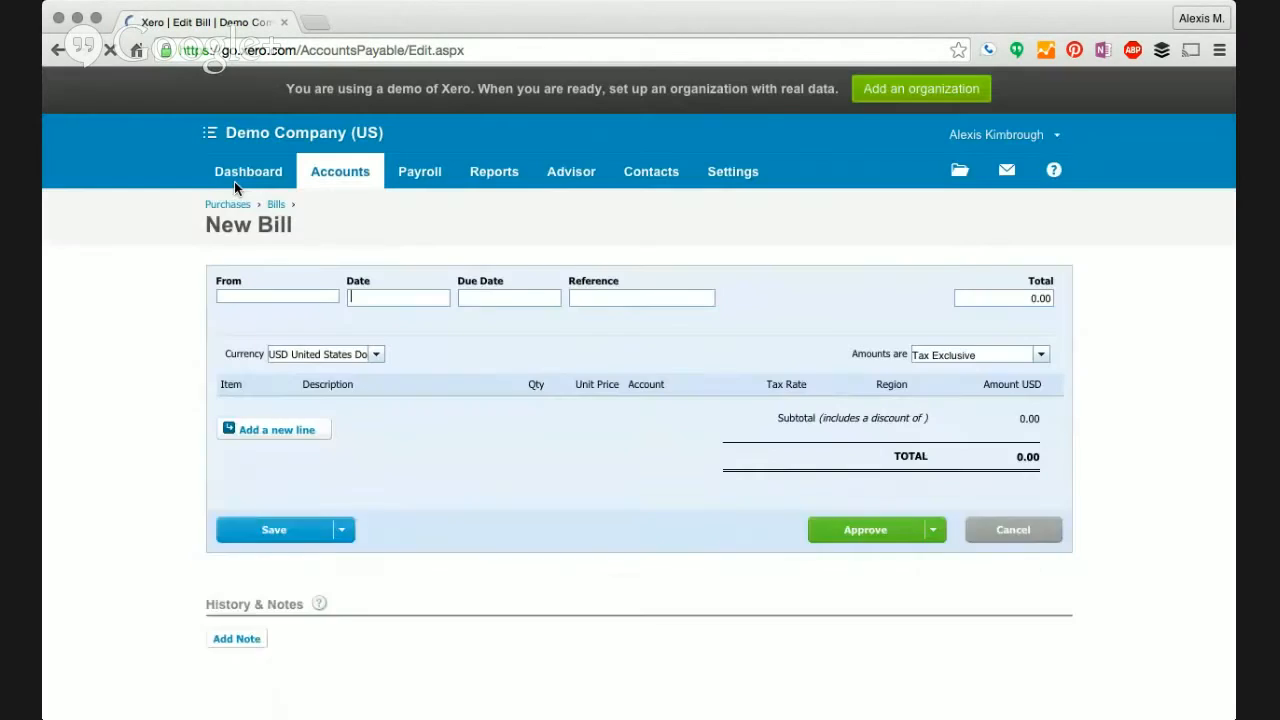
click(235, 299)
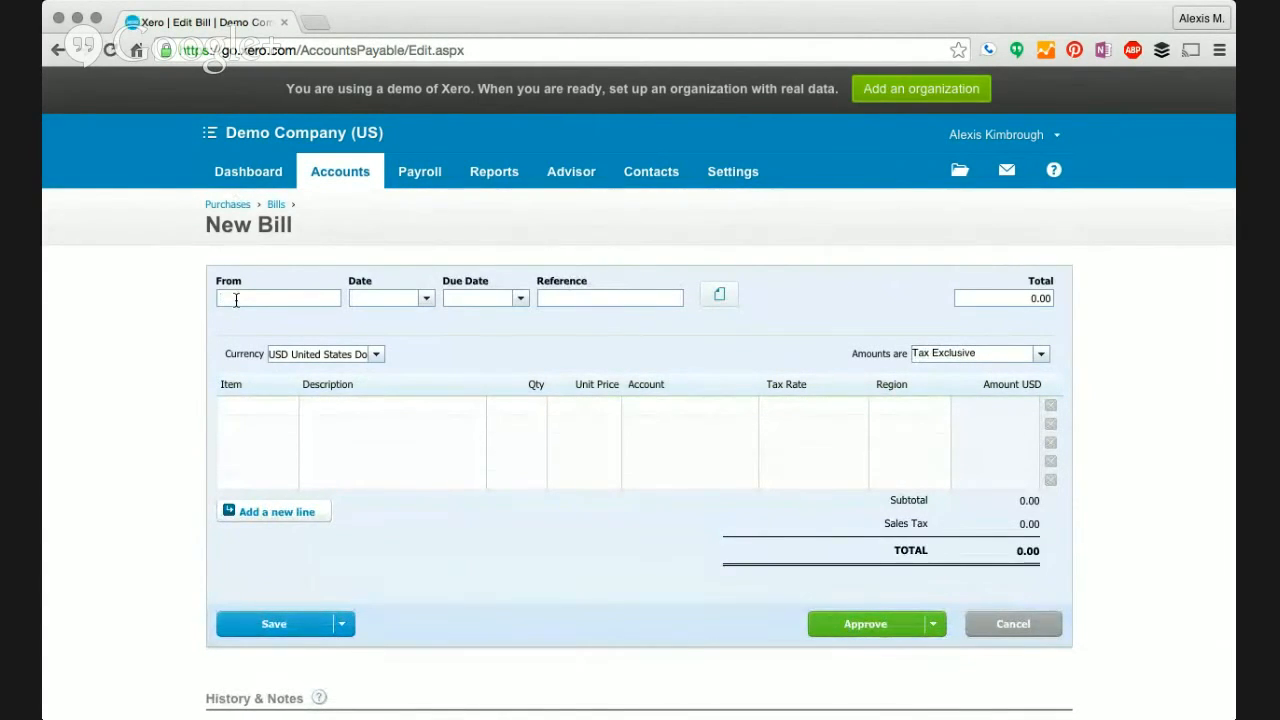
text(Apa)
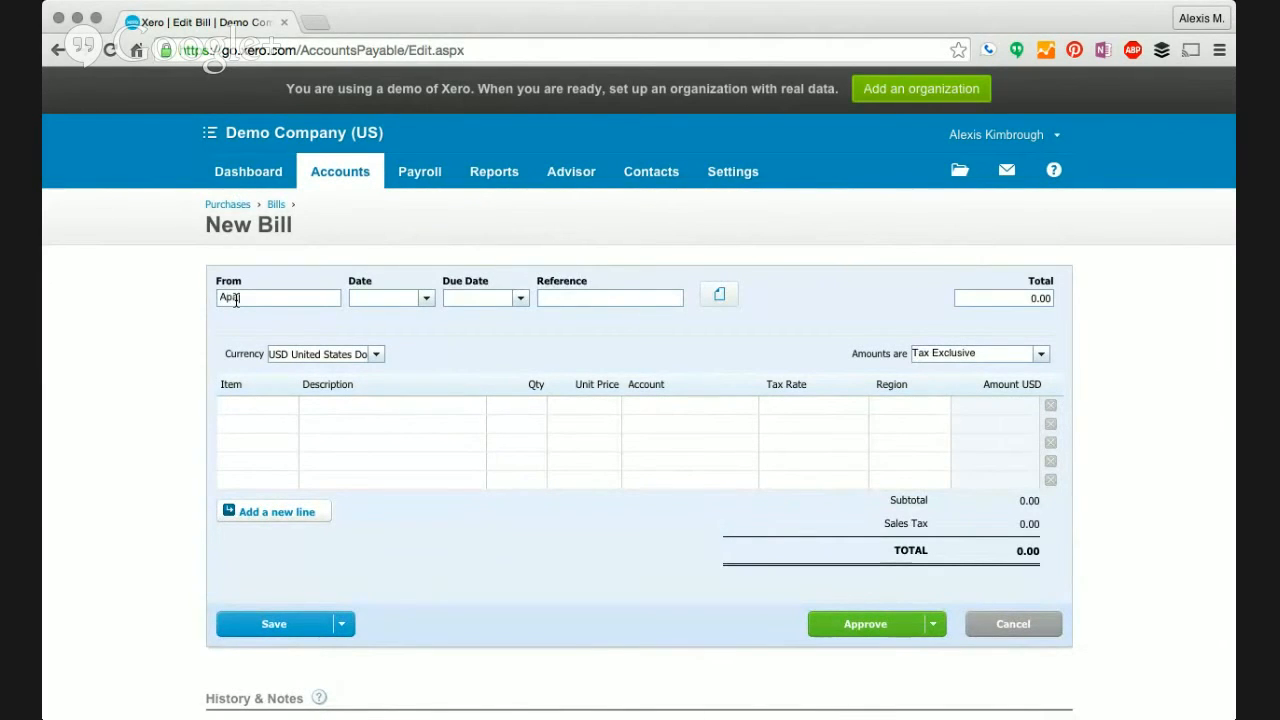
text(rtment Complex)
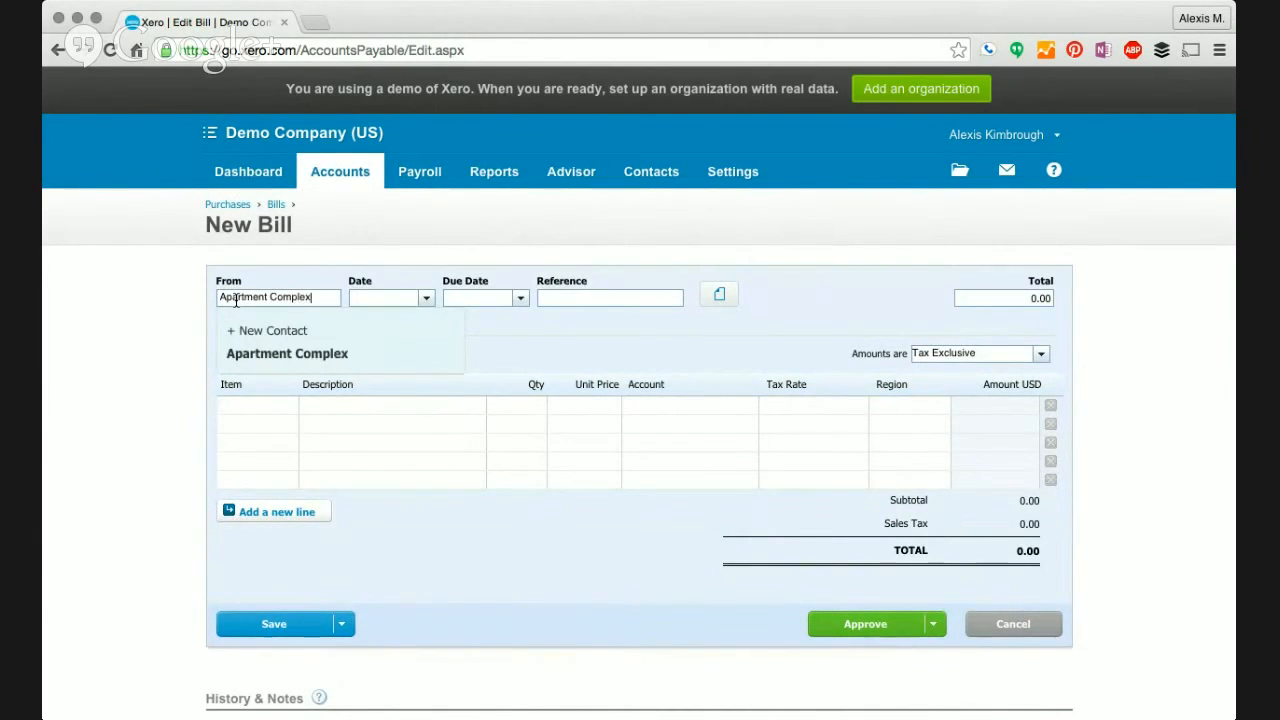
key(Tab)
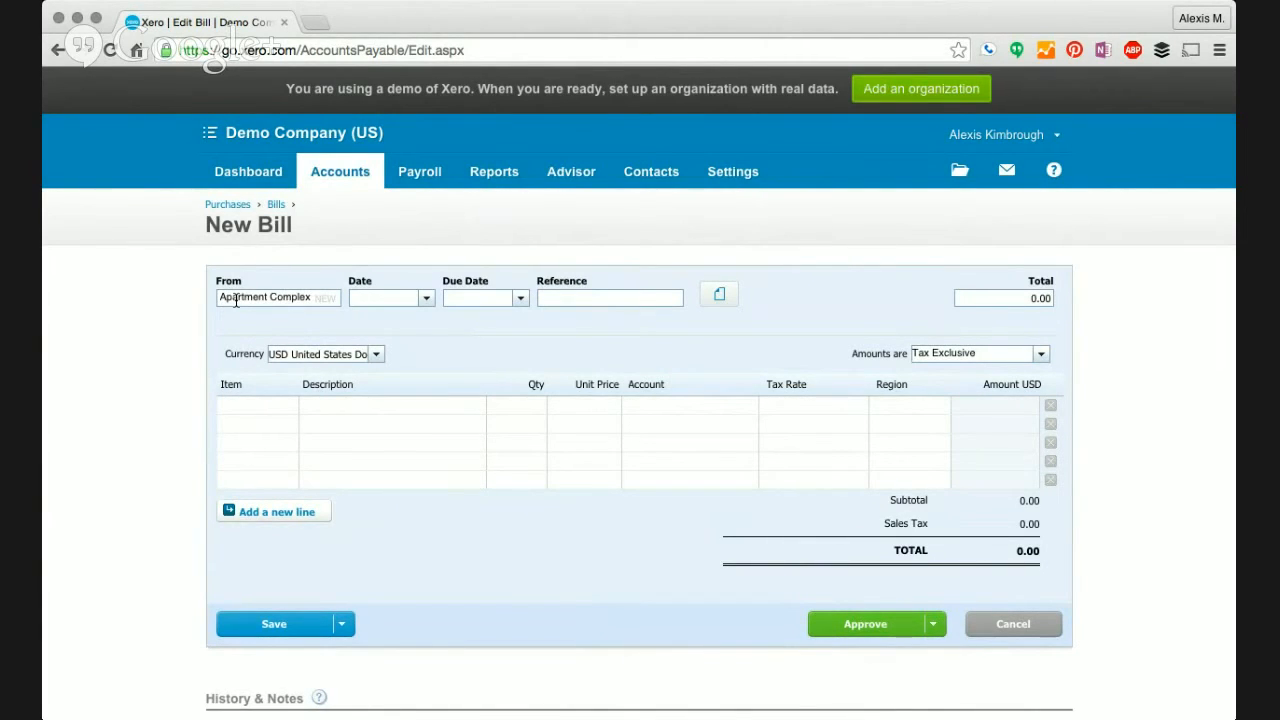
text(1oday)
key(Tab)
text(15)
key(Tab)
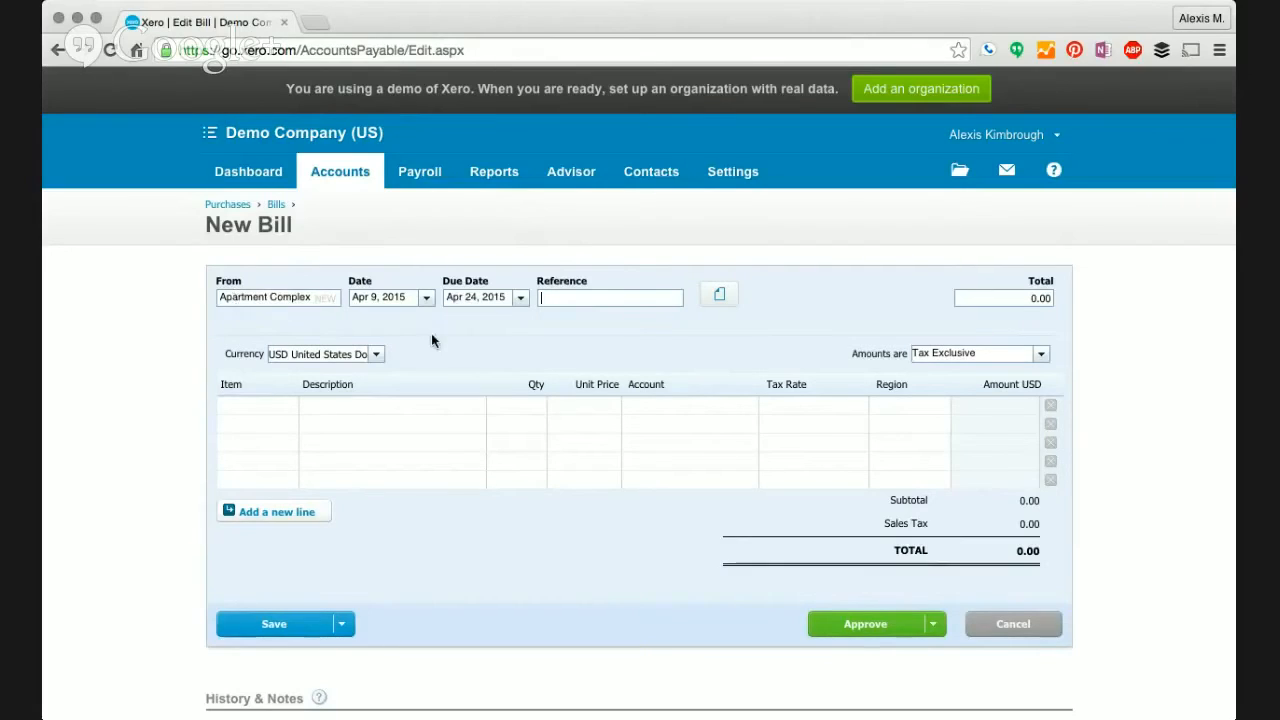
- Check the Apr 24, 2015 due date on the calendar and move to the first line's description
click(520, 298)
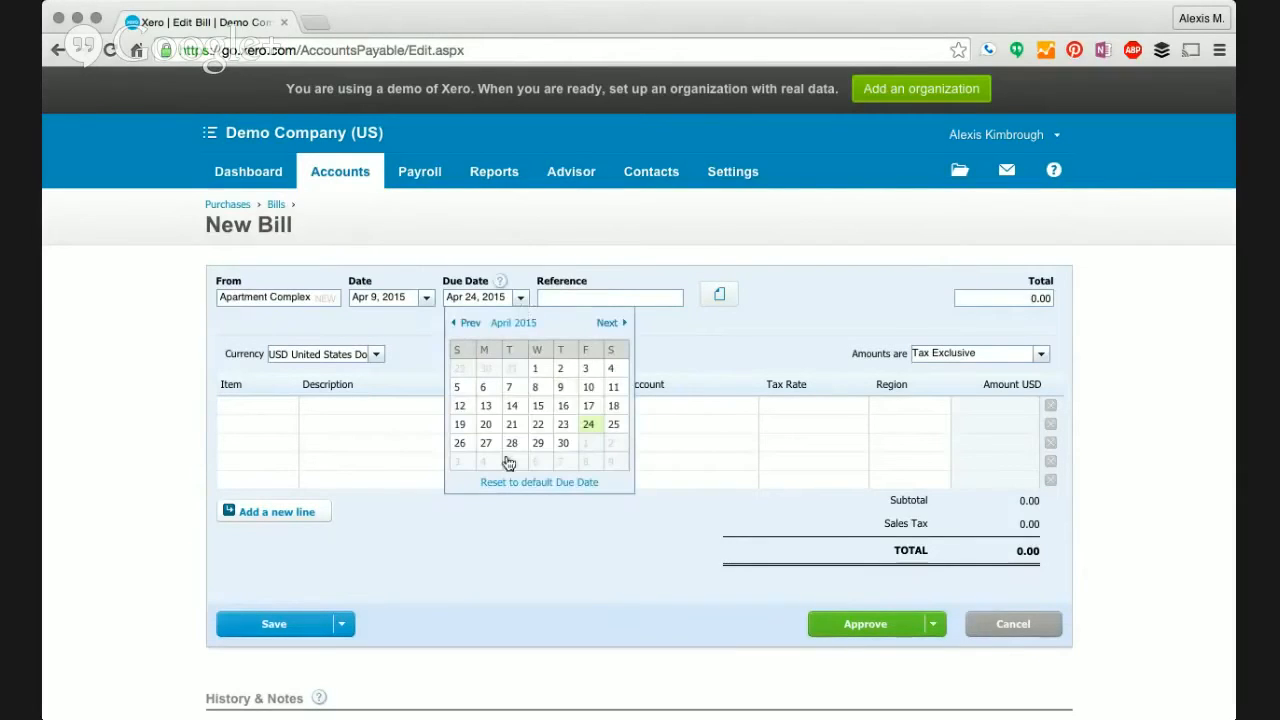
click(417, 327)
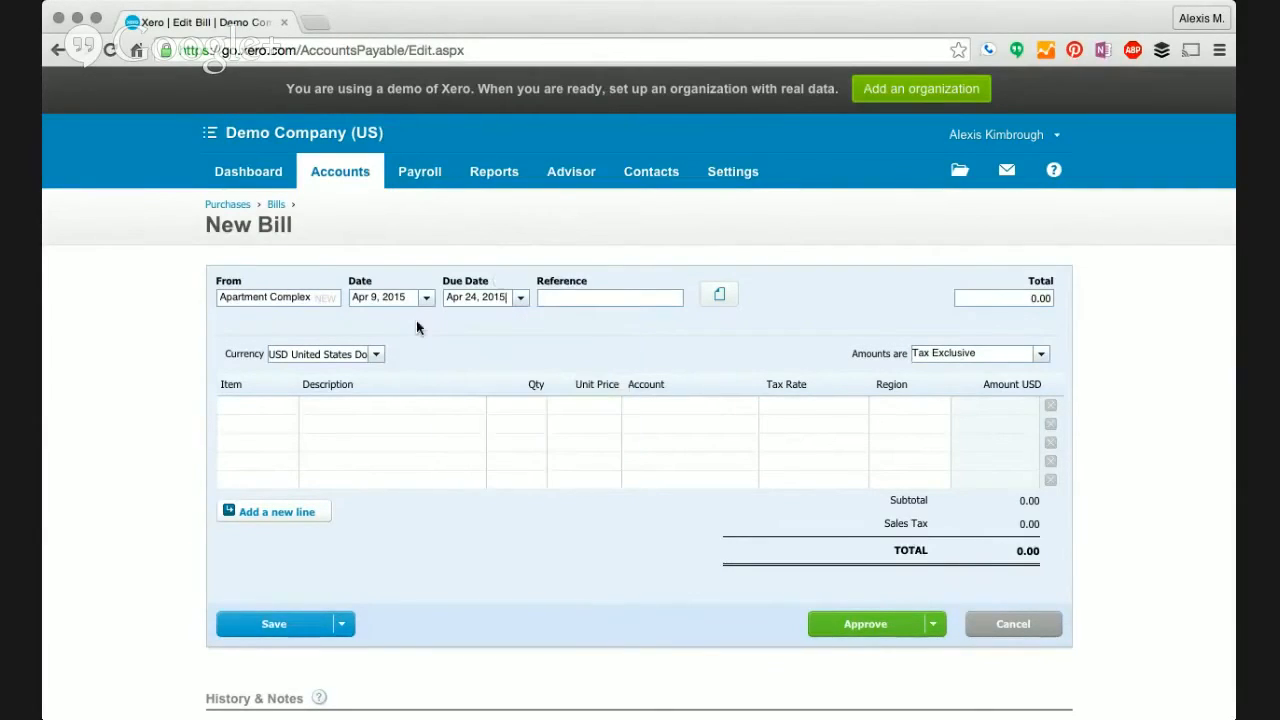
click(383, 413)
- Fill in a rent line at unit price 1,000.00 on account 660 - Rent
text(rent)
key(Tab)
key(Tab)
text(1000)
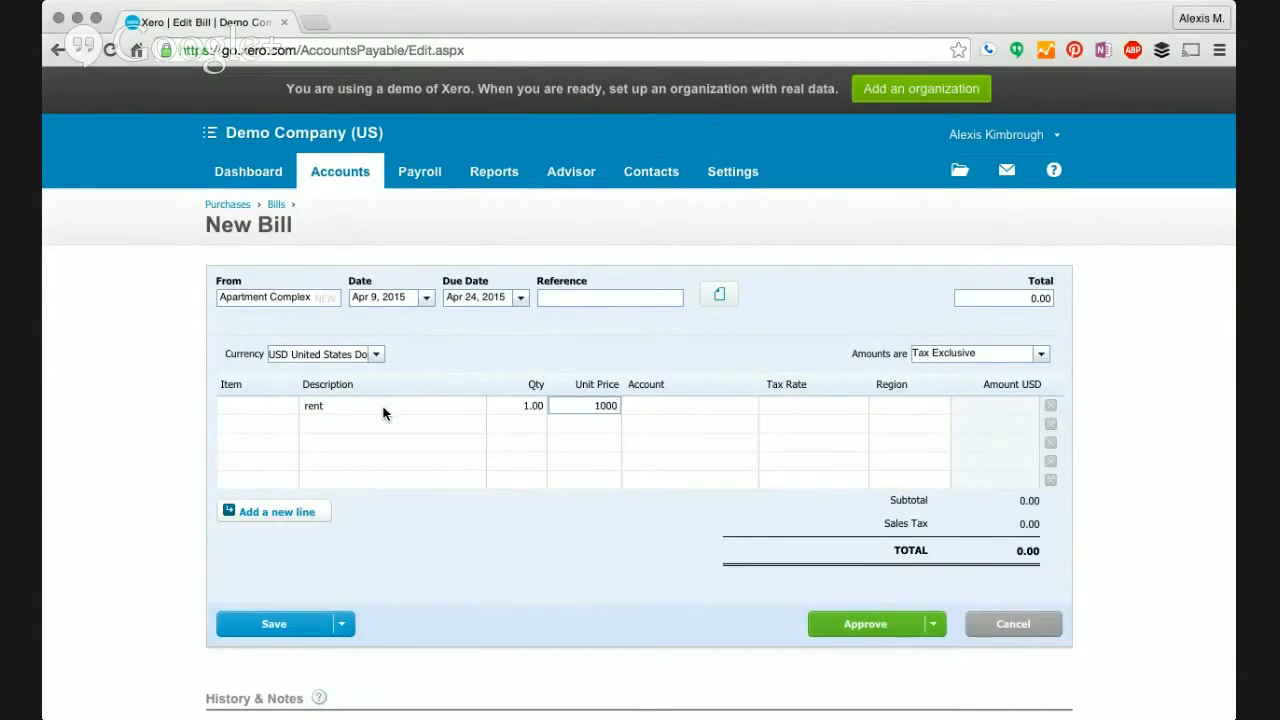
key(Tab)
text(rent)
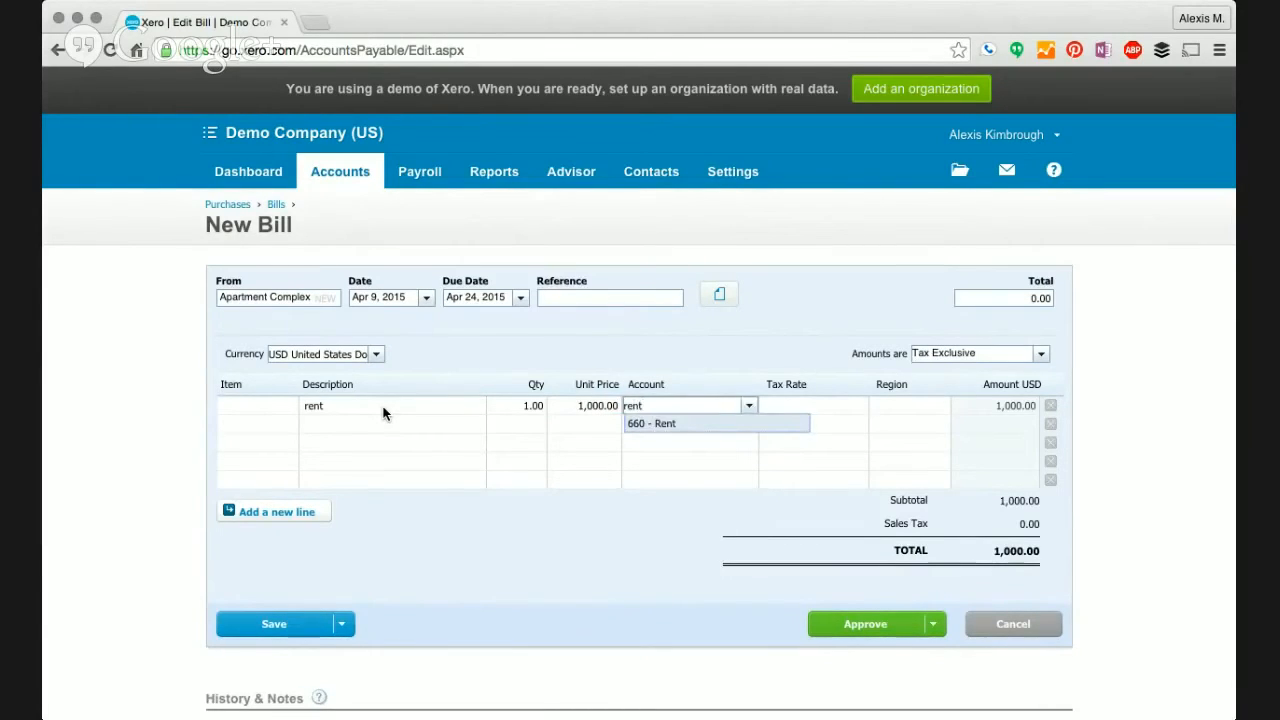
key(Tab)
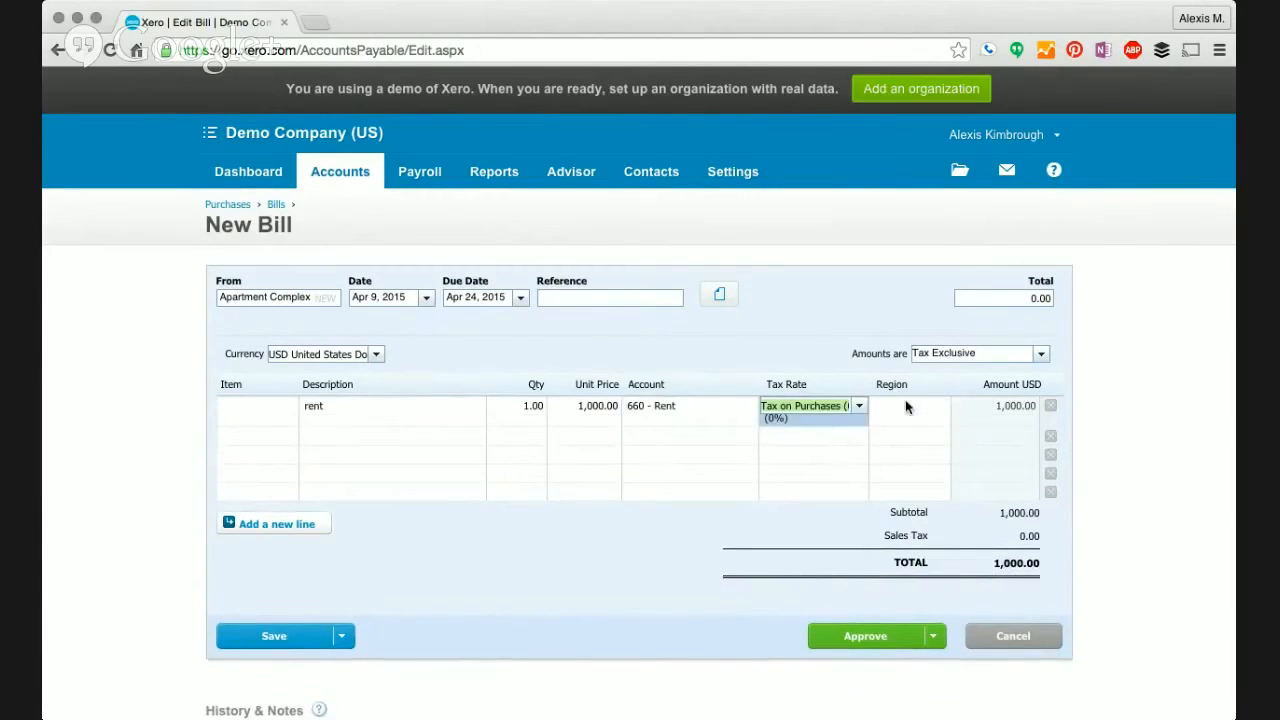
- Keep the tax rate, set region North, delete the empty lines and approve the bill
click(905, 405)
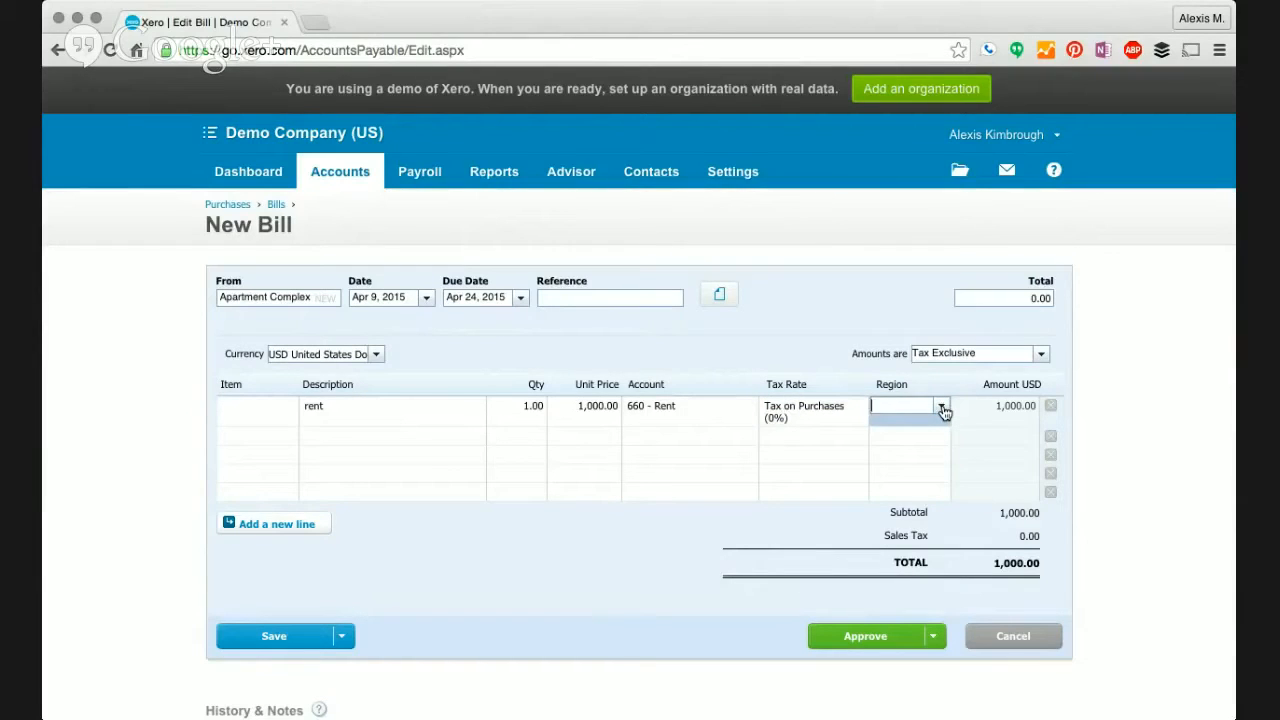
click(941, 407)
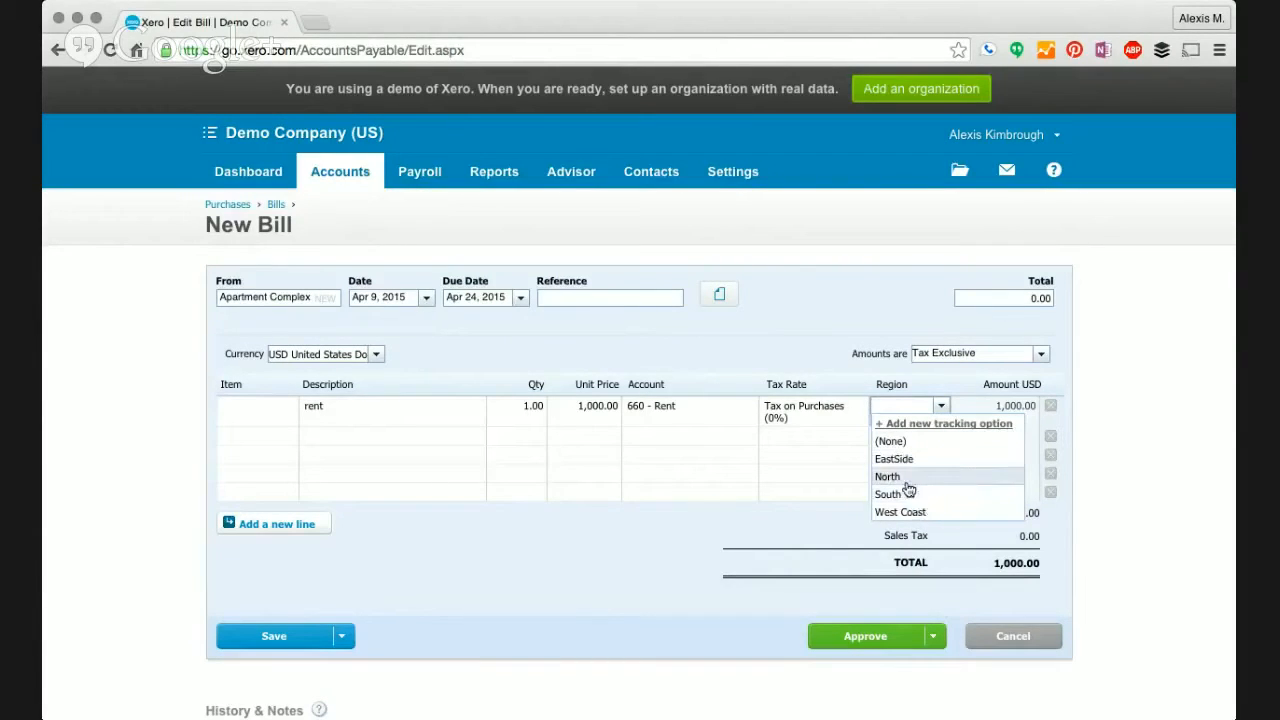
click(906, 478)
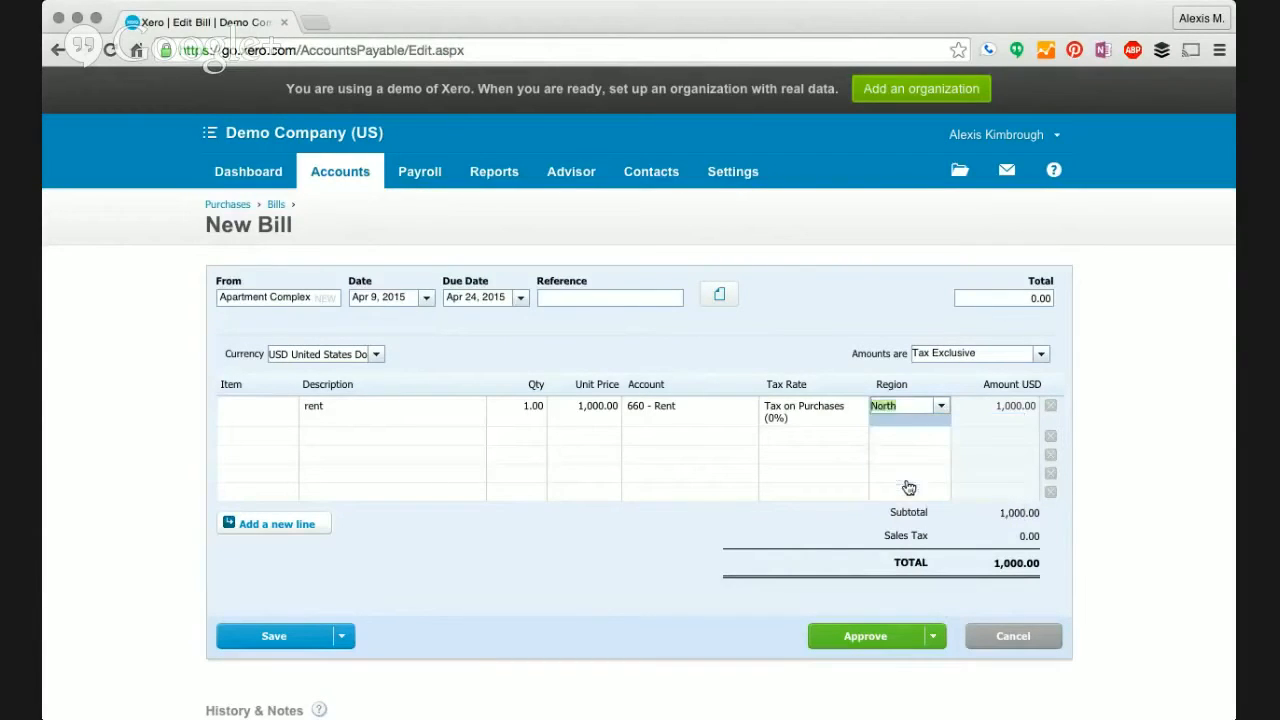
click(1049, 438)
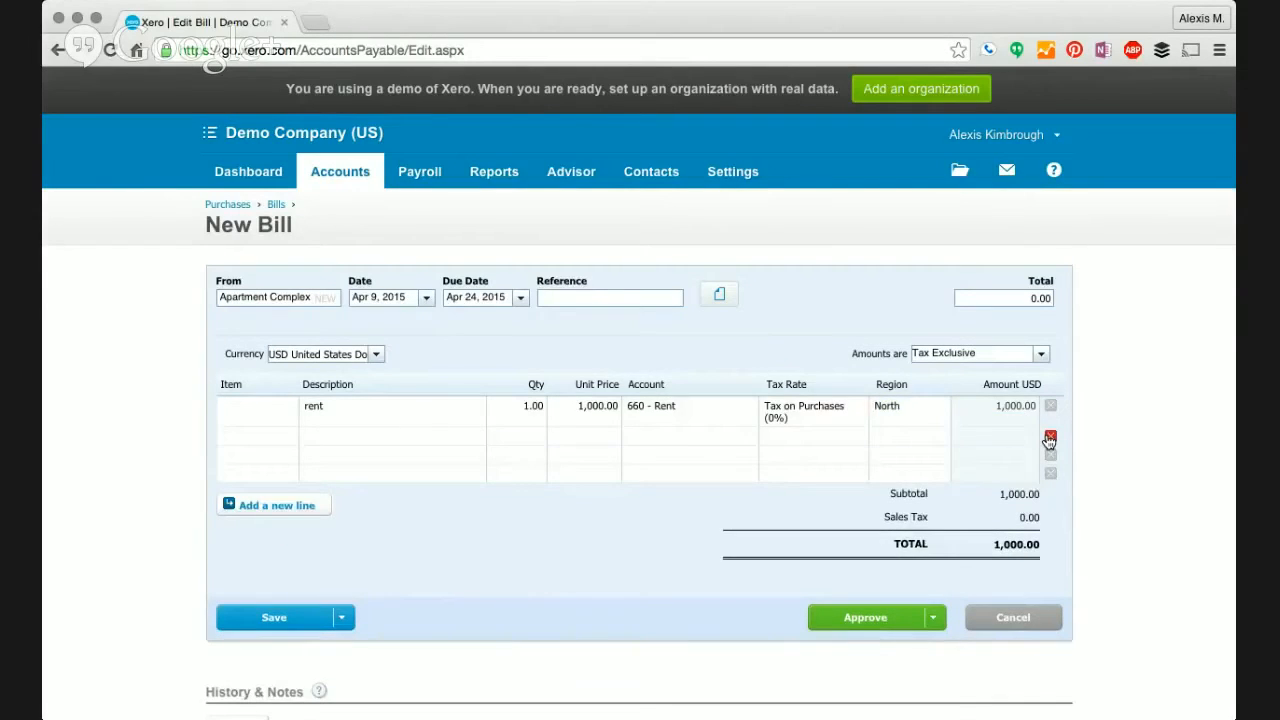
click(1049, 438)
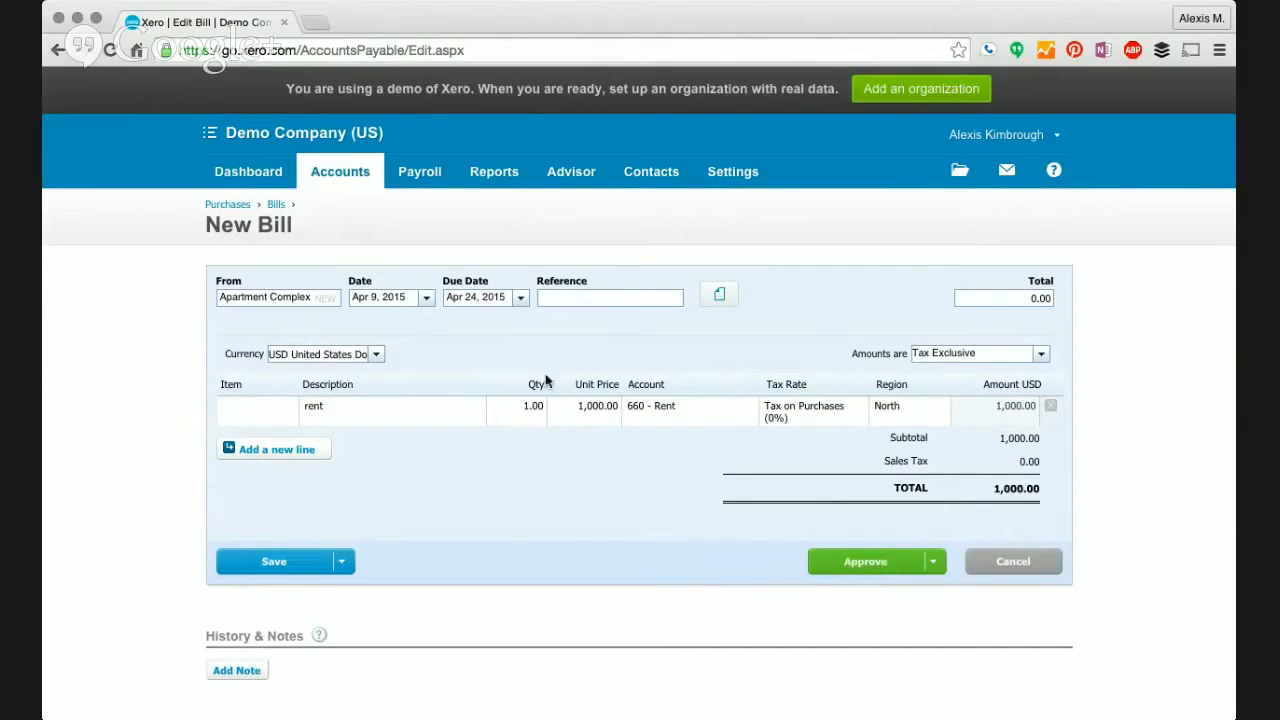
click(878, 565)
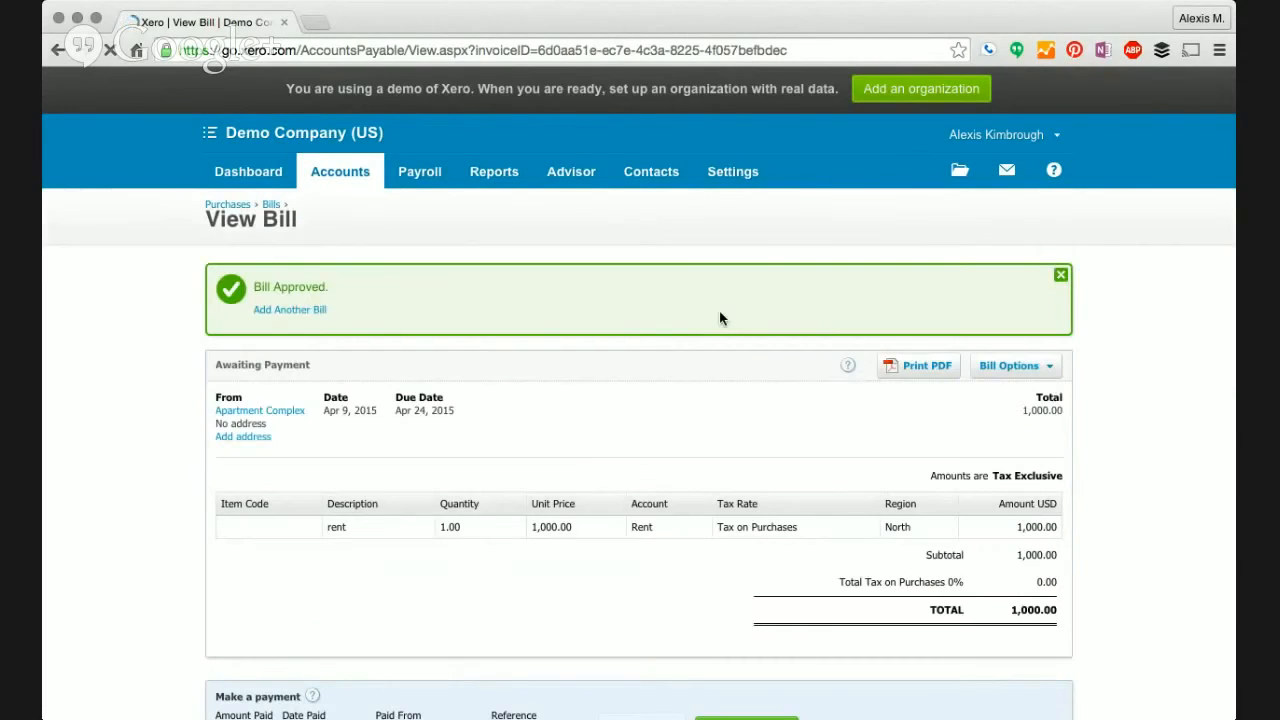
- Scroll down to the approved bill's Make a payment section
scroll(719, 312, down, 5)
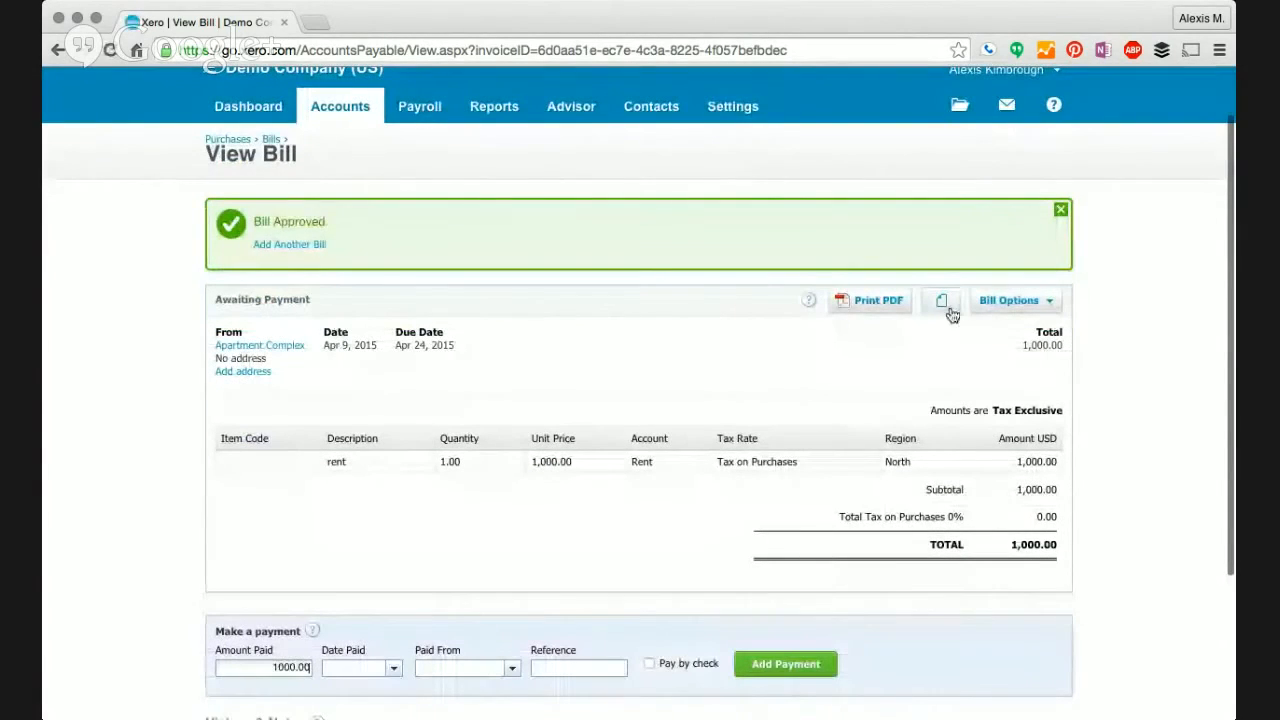
- Browse the bill's file library without attaching anything, then return to the dashboard
click(942, 302)
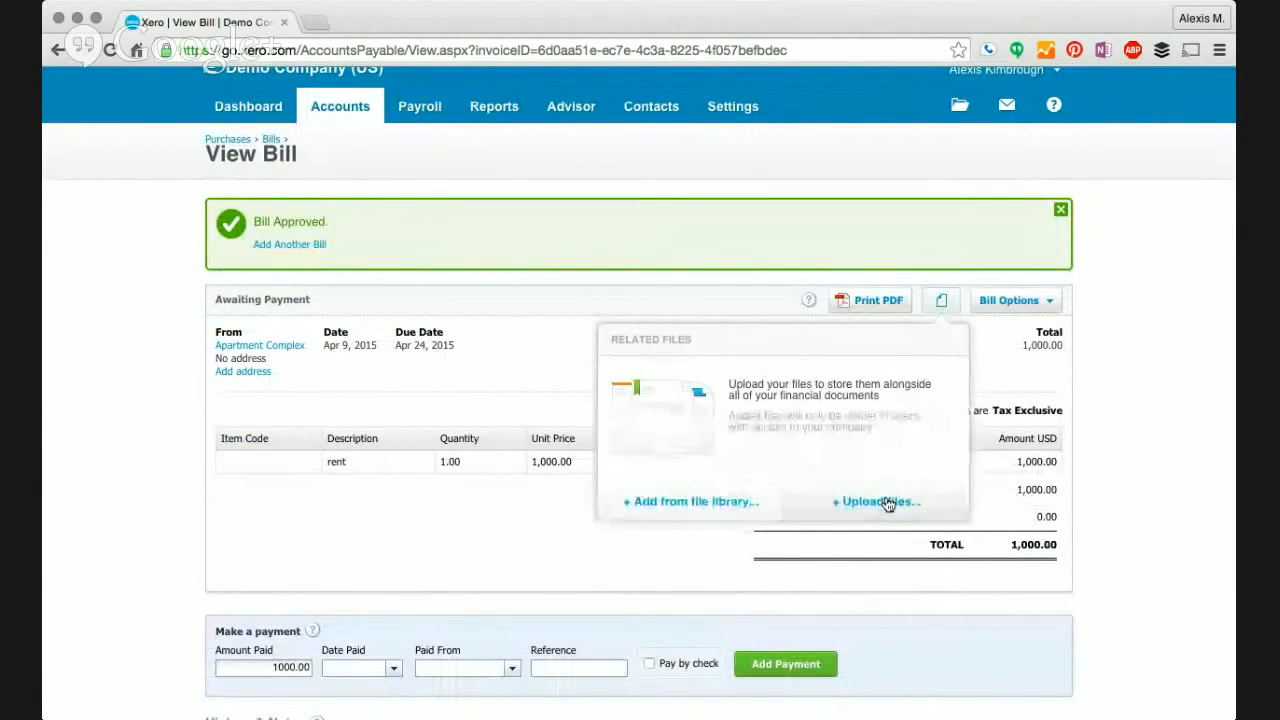
click(709, 502)
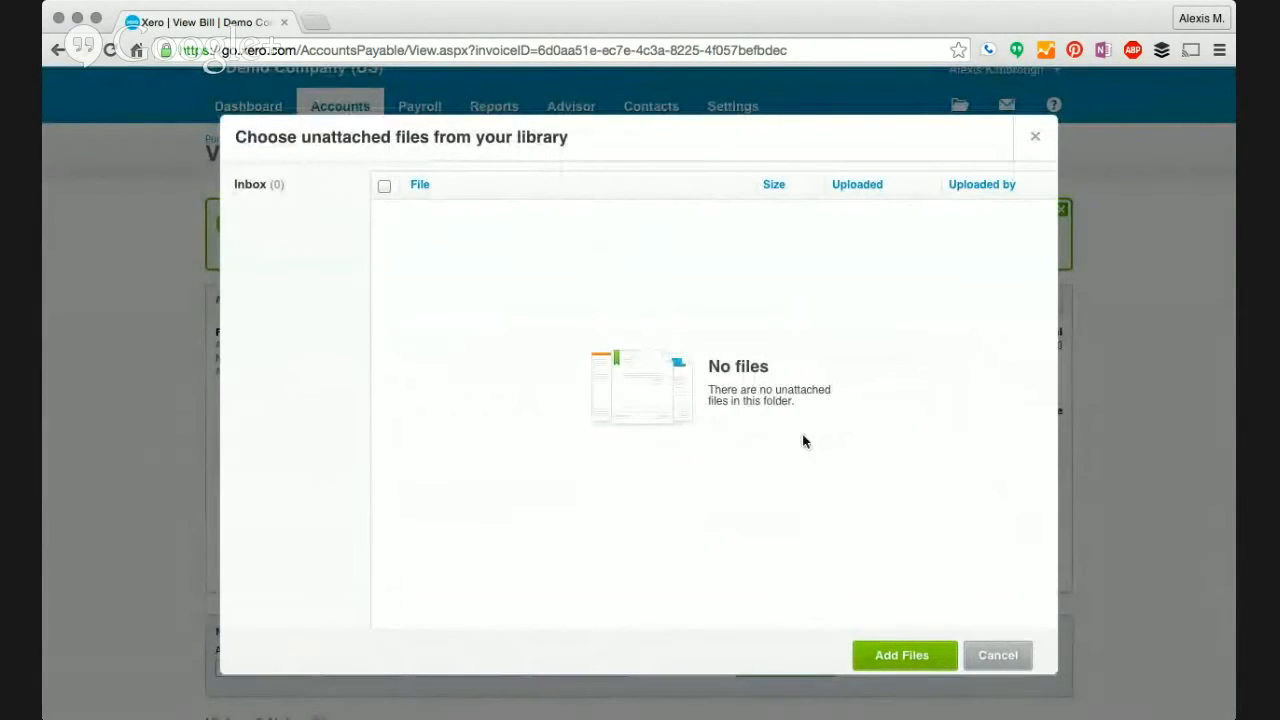
click(1016, 662)
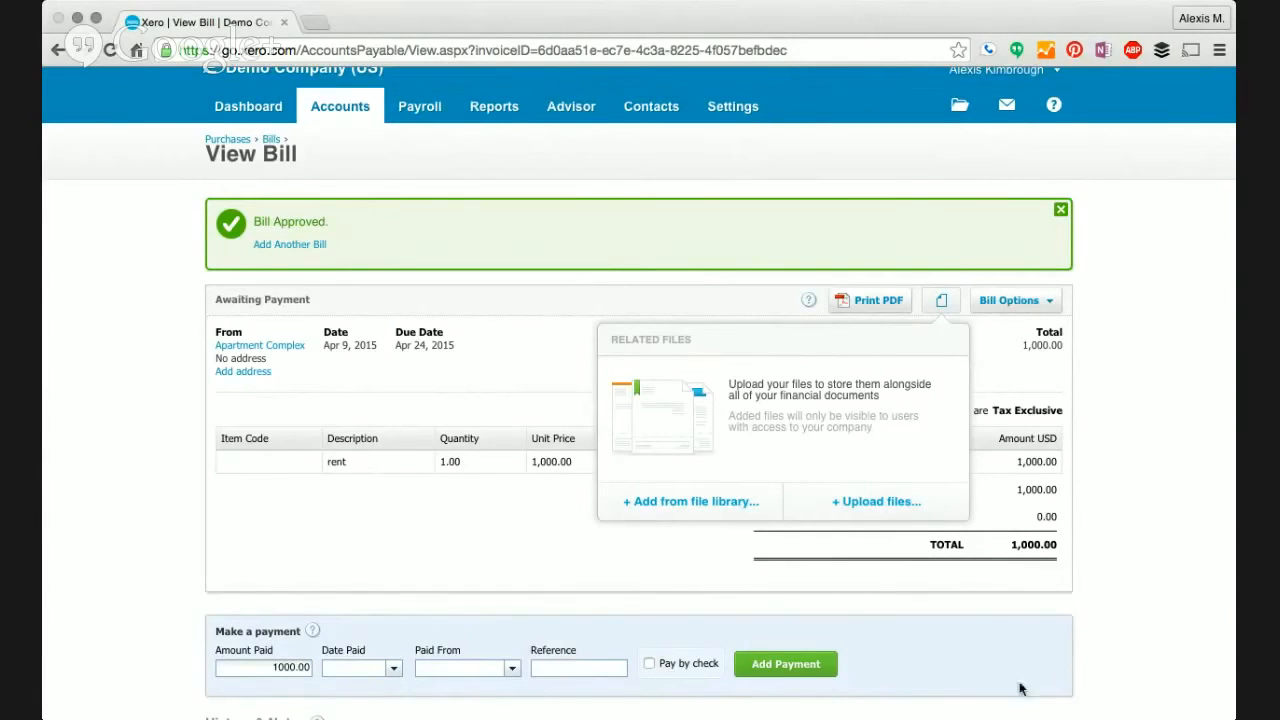
click(1147, 381)
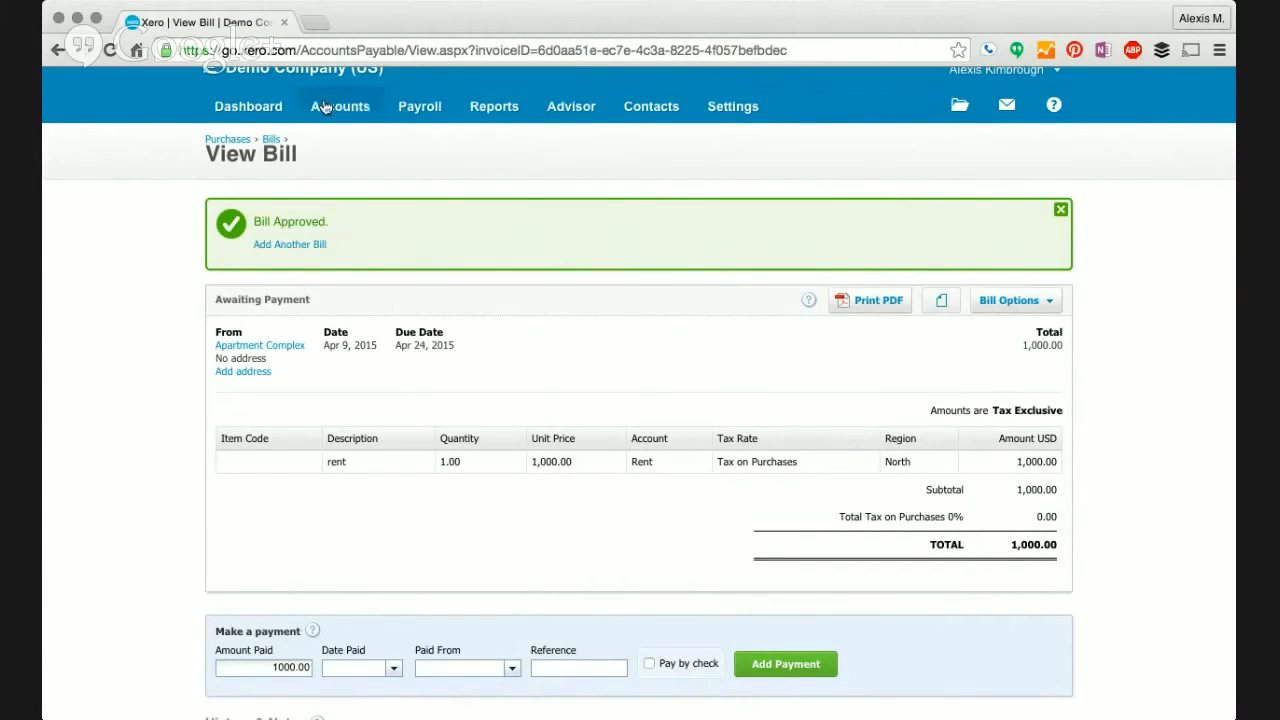
click(267, 112)
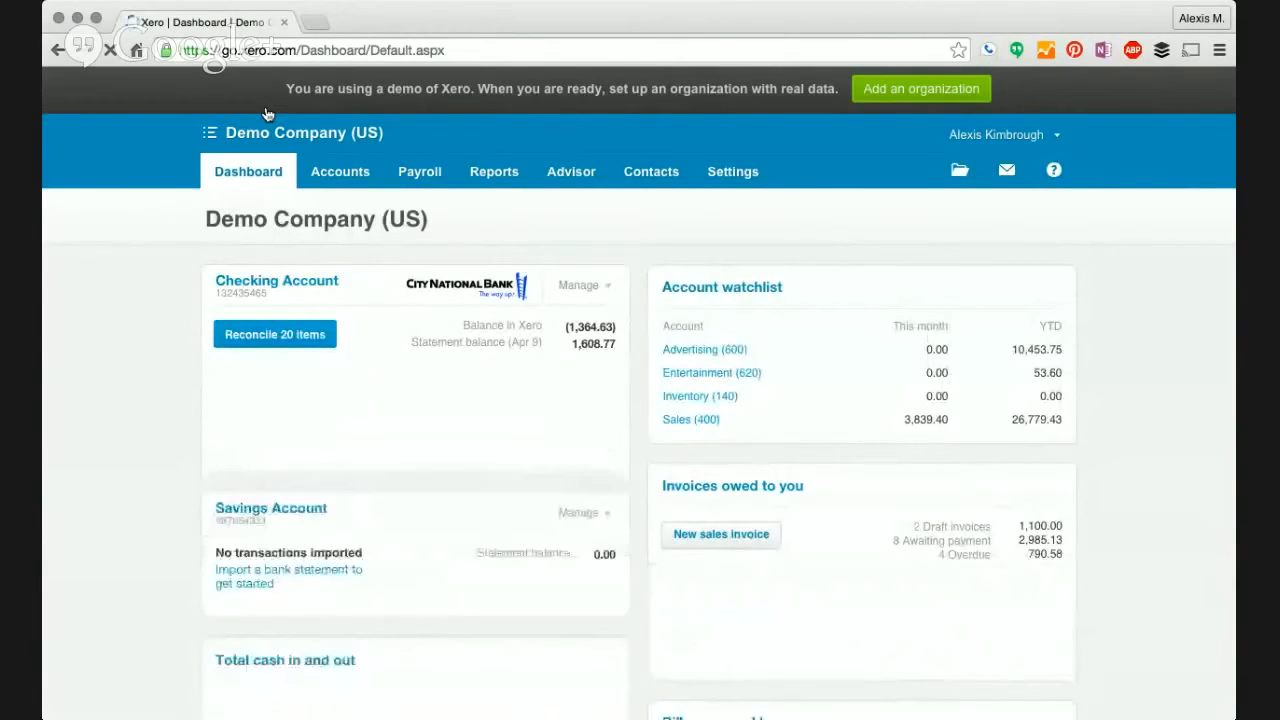
- Scroll the dashboard to check the 16 bills totalling 6,791.84 and expense claims of 35.20
scroll(139, 291, down, 5)
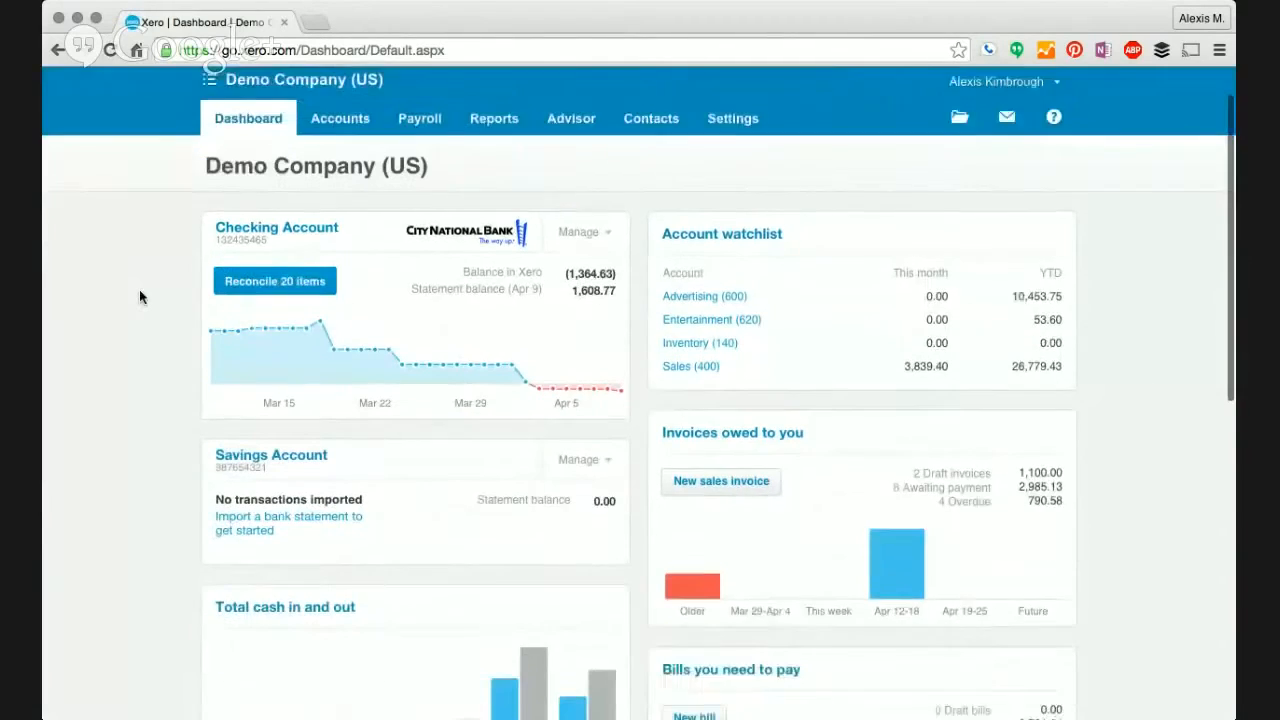
scroll(139, 289, down, 1)
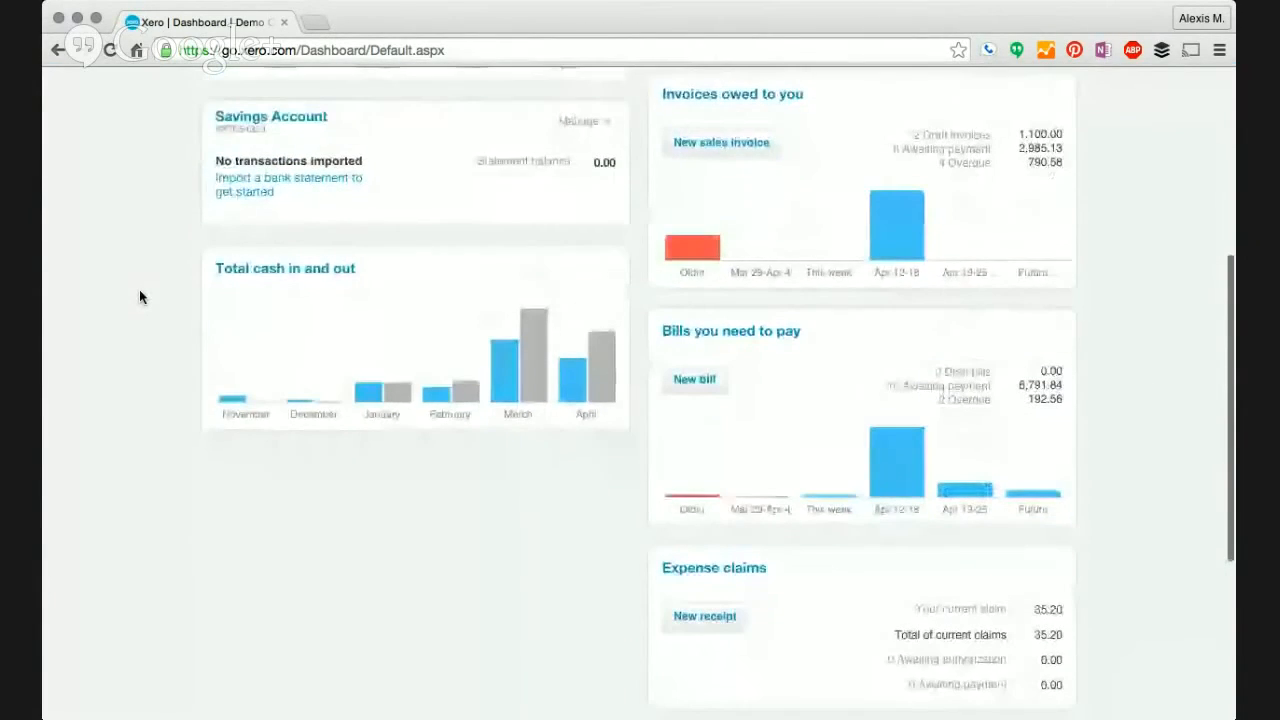
- Show the customers owing the most as a pie chart on Sales overview, then begin a new invoice
click(727, 104)
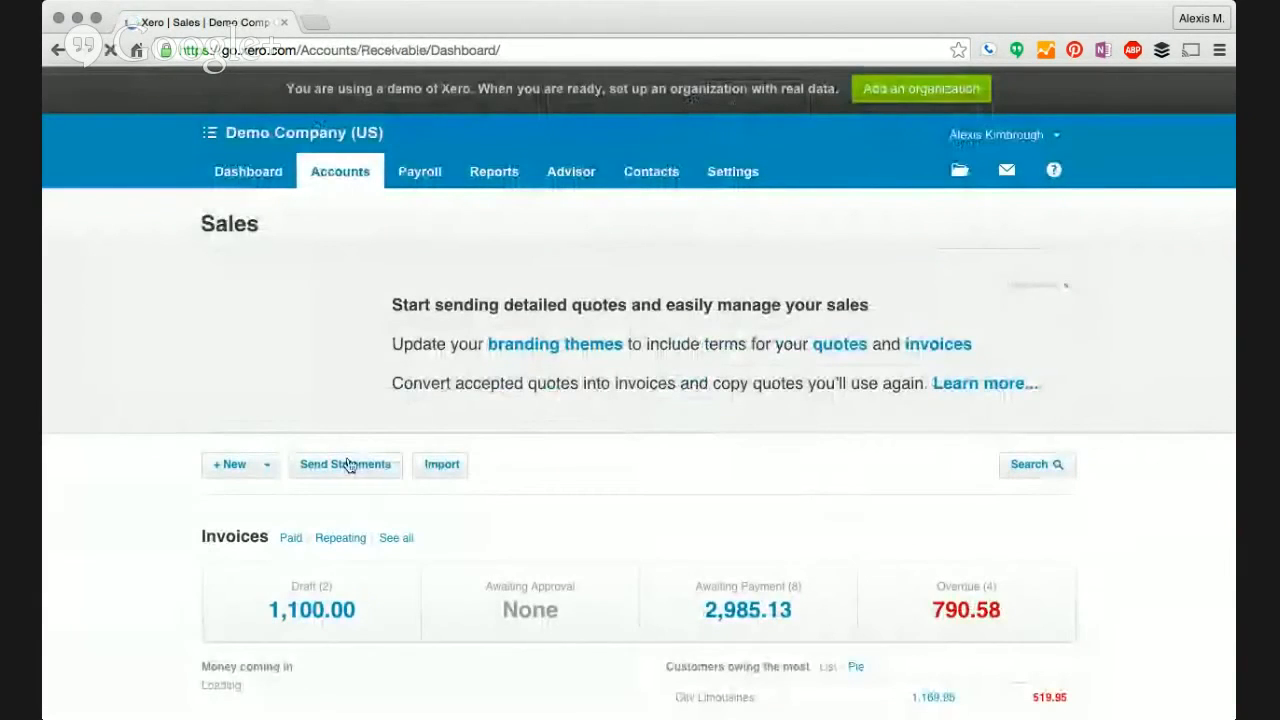
scroll(280, 476, down, 6)
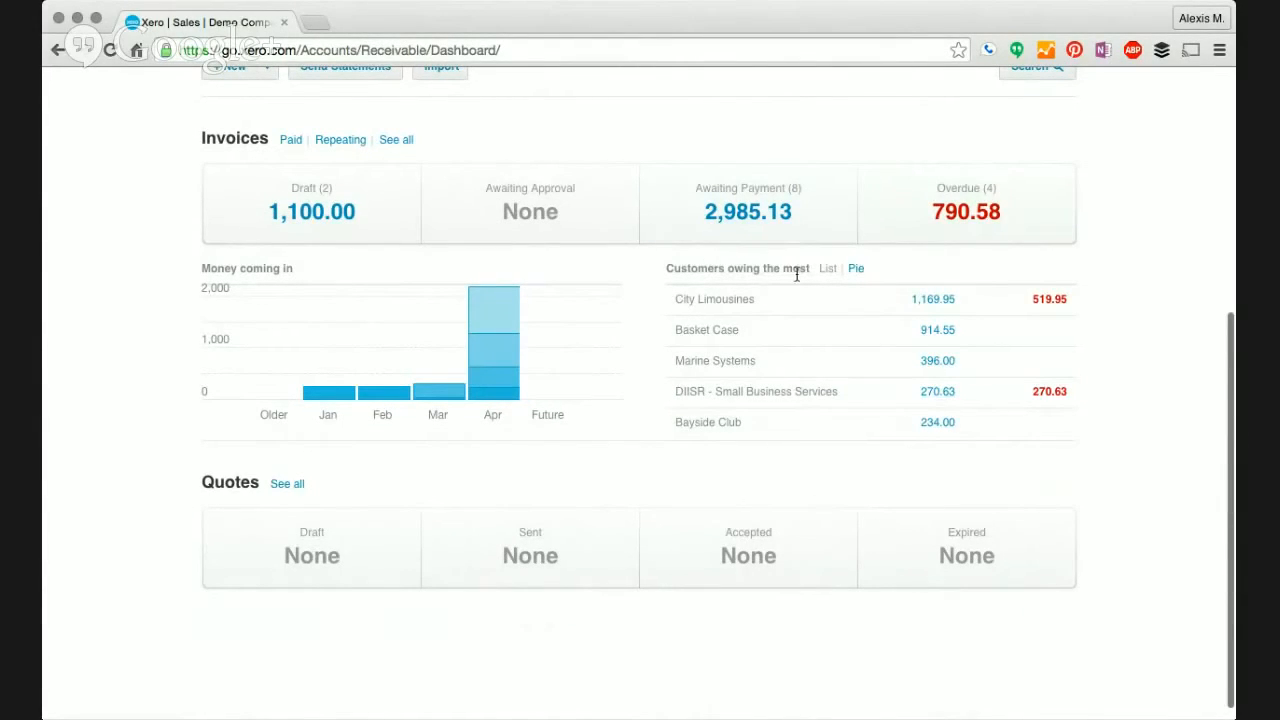
click(856, 269)
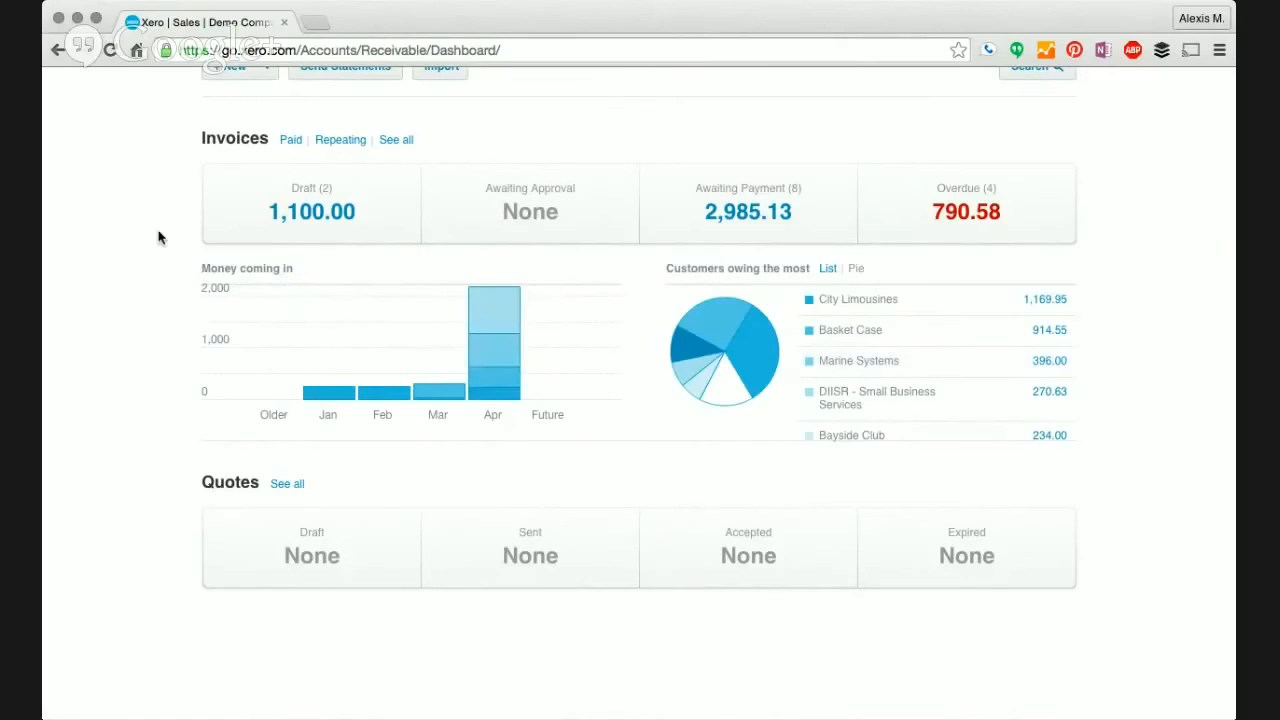
scroll(158, 237, up, 2)
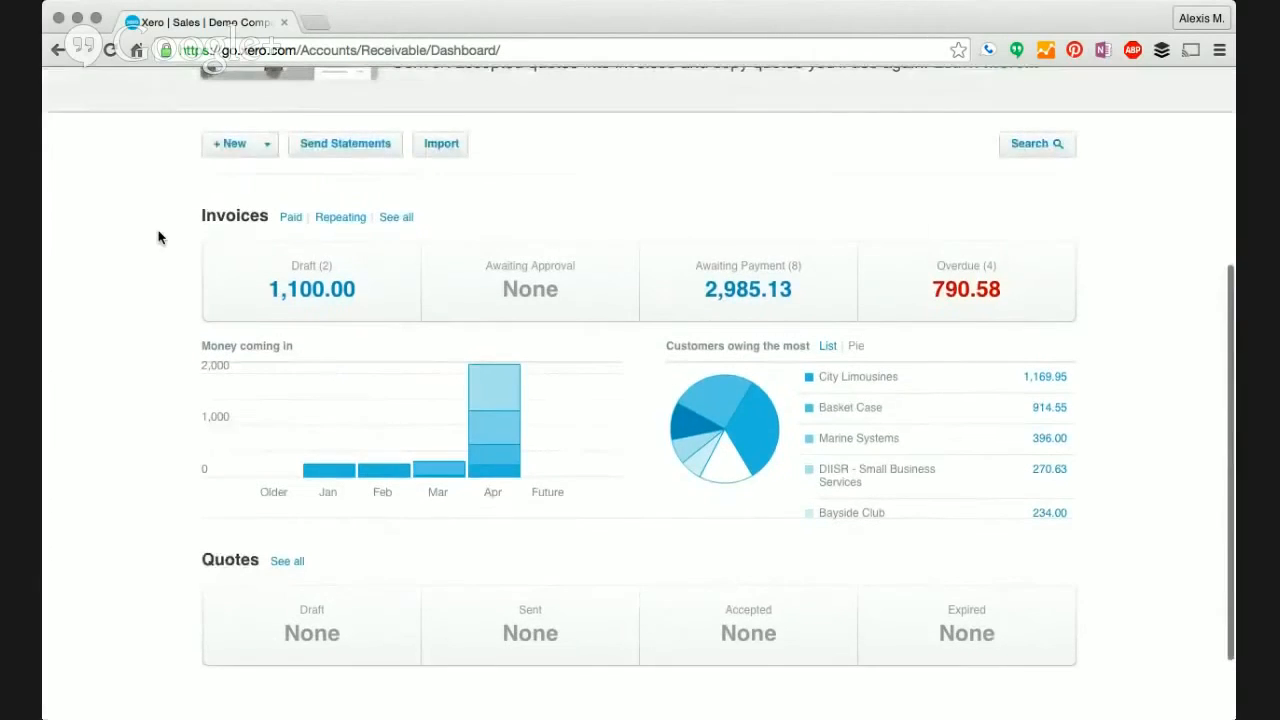
click(238, 144)
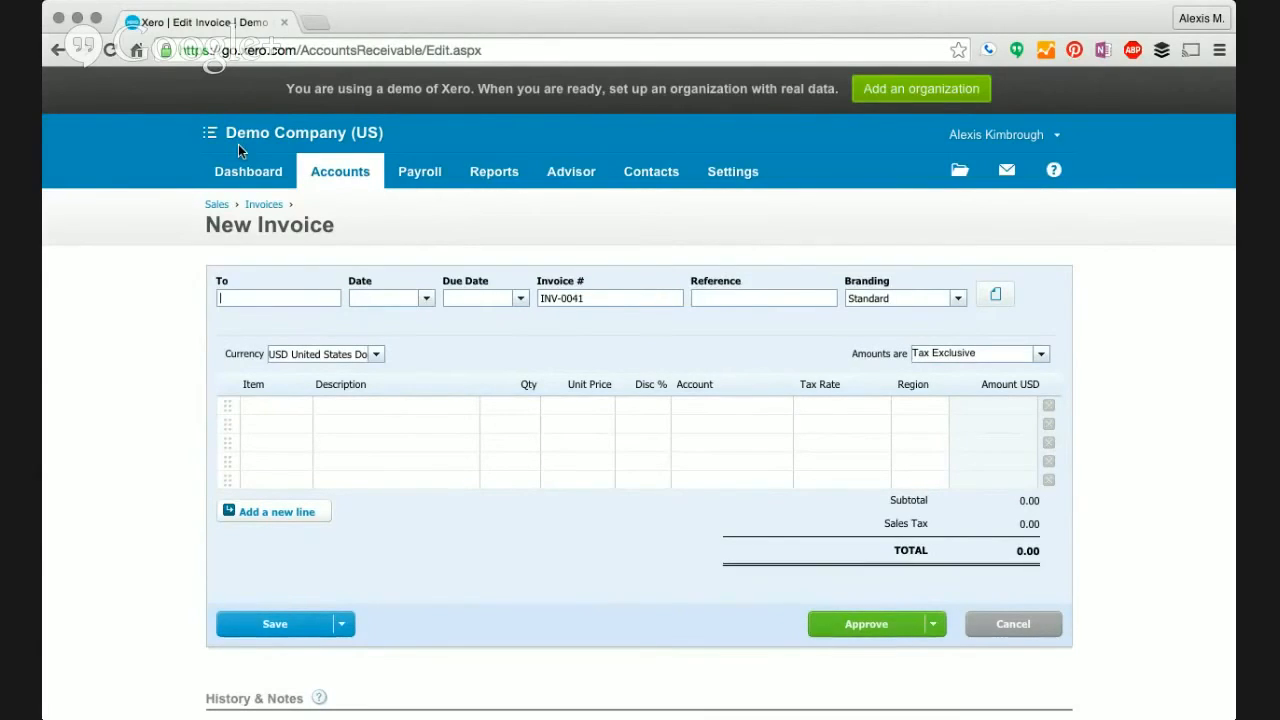
- Address the invoice to new contact Growth Group, dated today, due 14 days later
text(Growth Group)
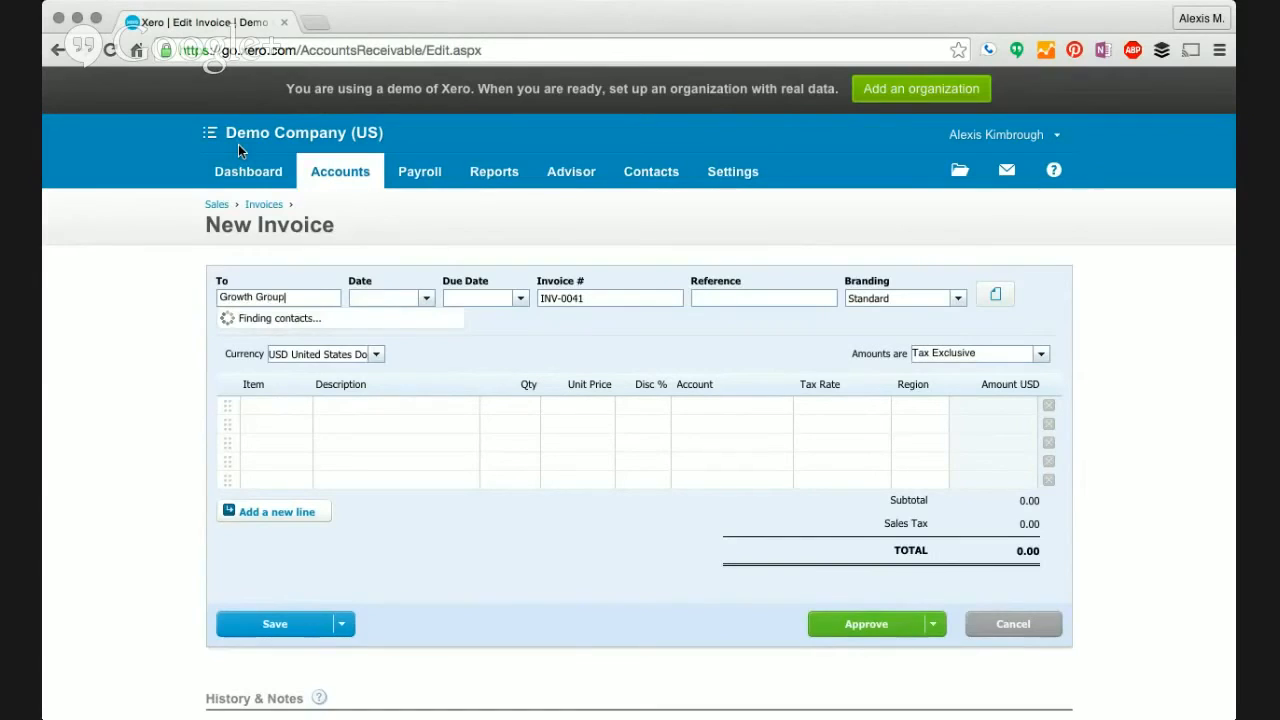
key(Tab)
text(today)
key(Tab)
text(+14)
key(Tab)
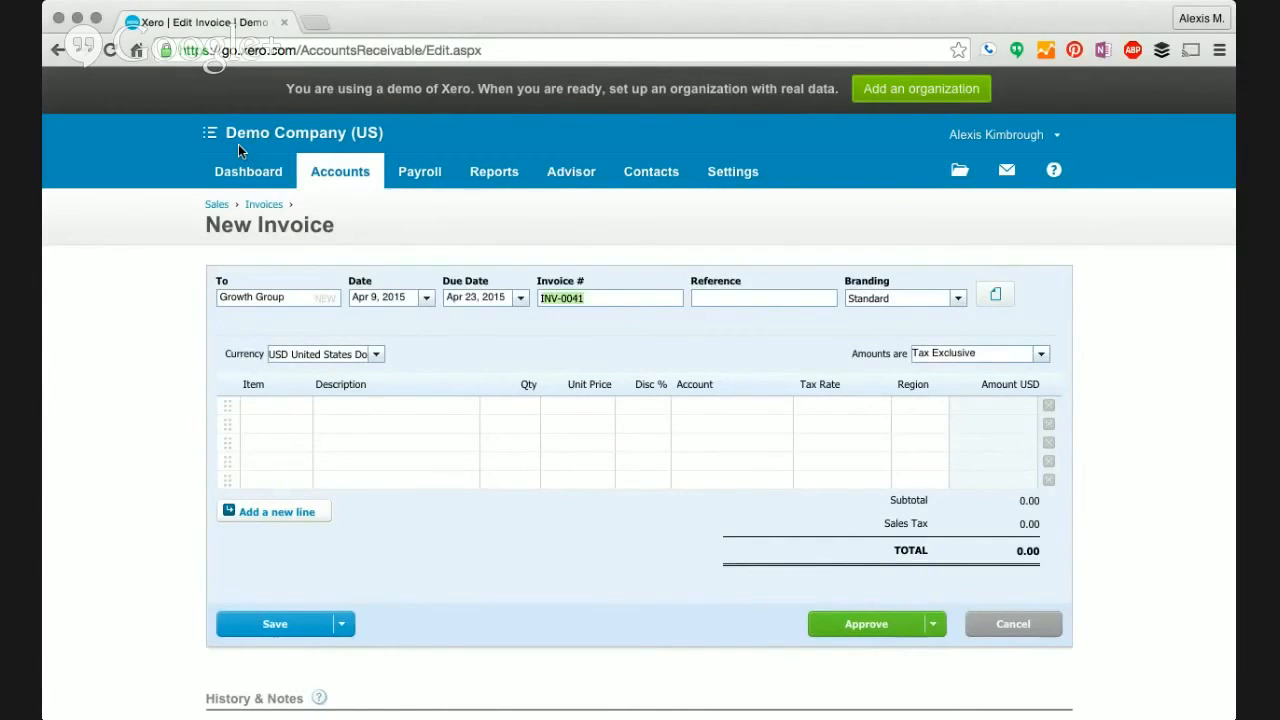
- Change the due date to May 1, 2015 and enter the first line description 'Accounting Services'
click(338, 408)
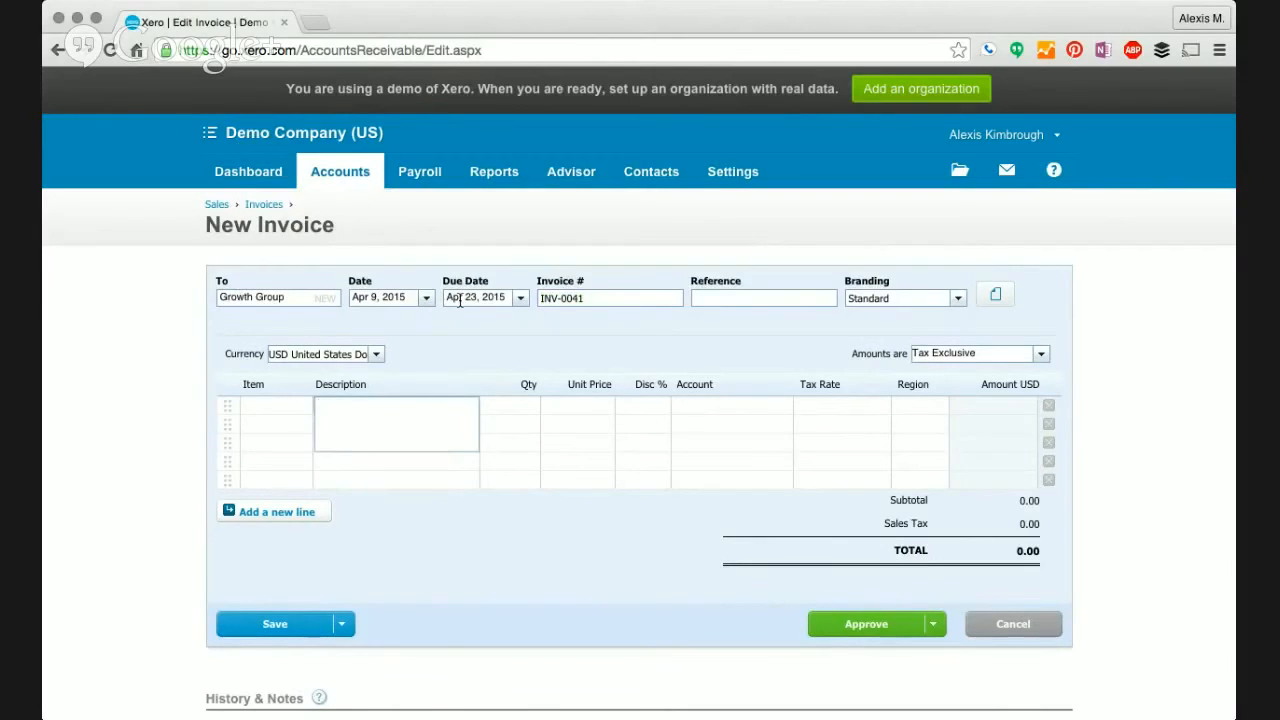
click(459, 300)
click(521, 300)
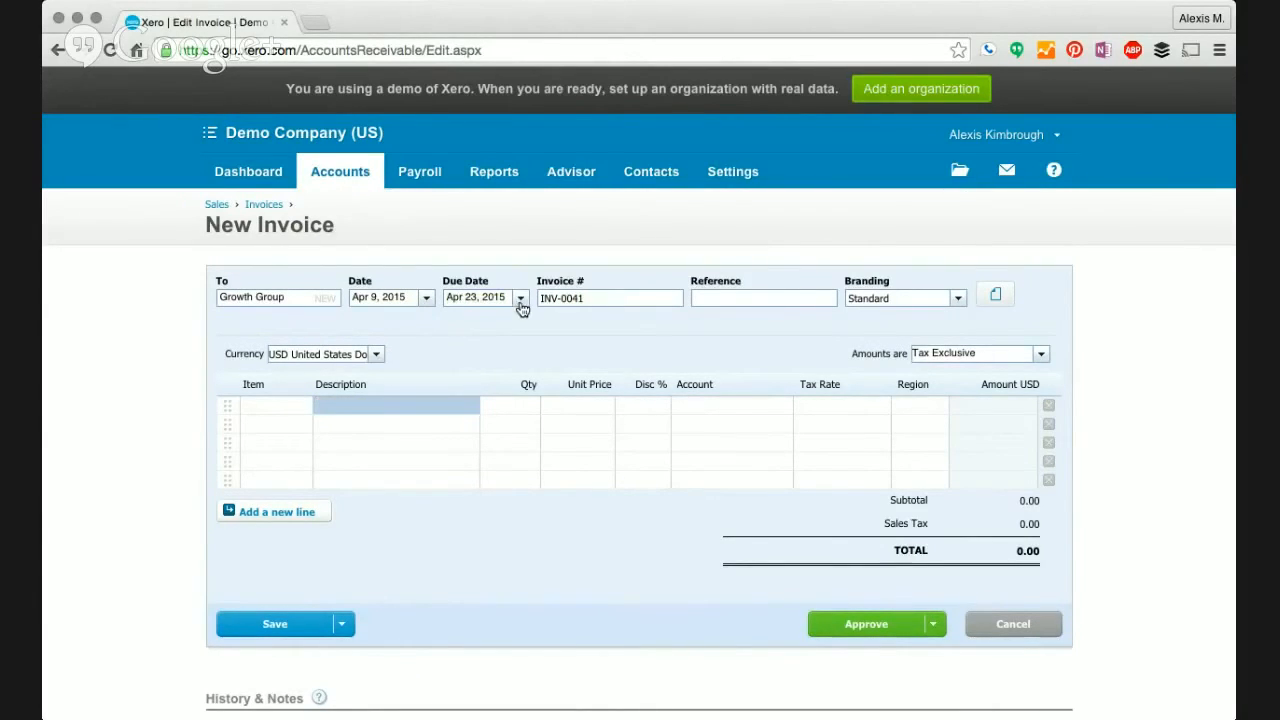
click(587, 447)
click(377, 407)
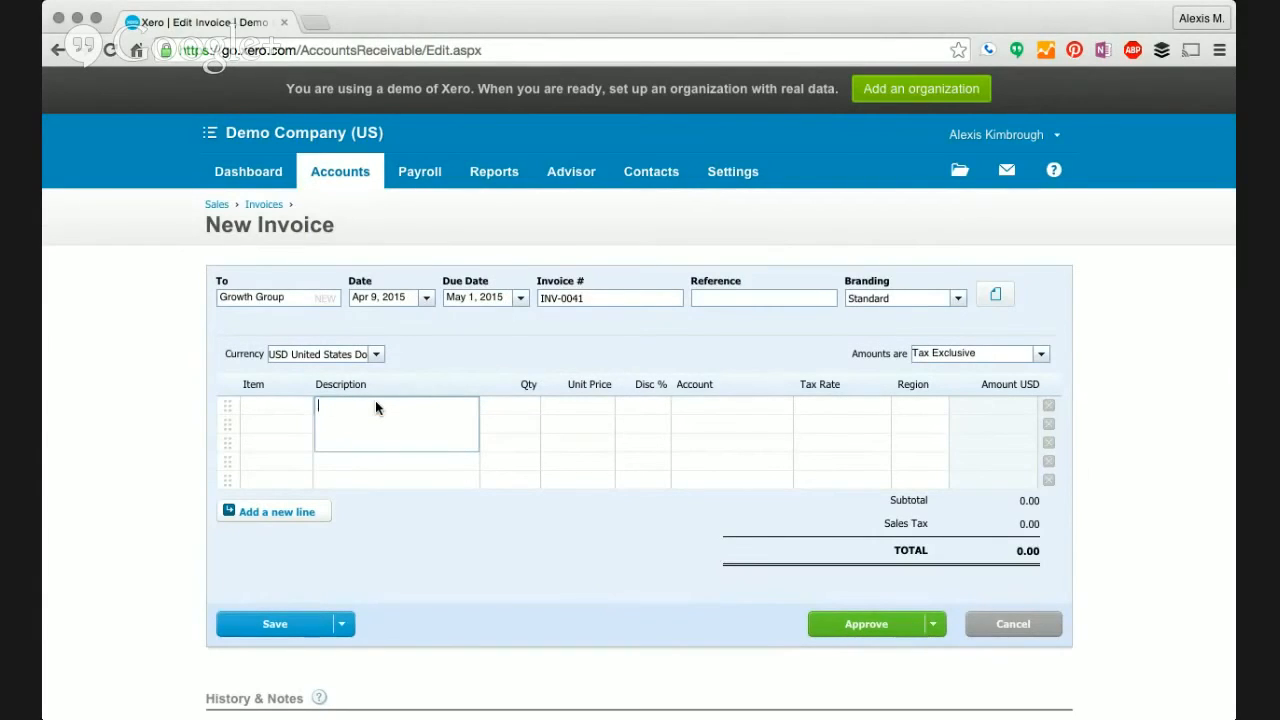
text(Accounting Services)
- Give the Accounting Services line quantity 1, unit price 1,000 and the sales account
key(Tab)
text(1)
key(Tab)
text(1,)
text(000)
key(Tab)
key(Tab)
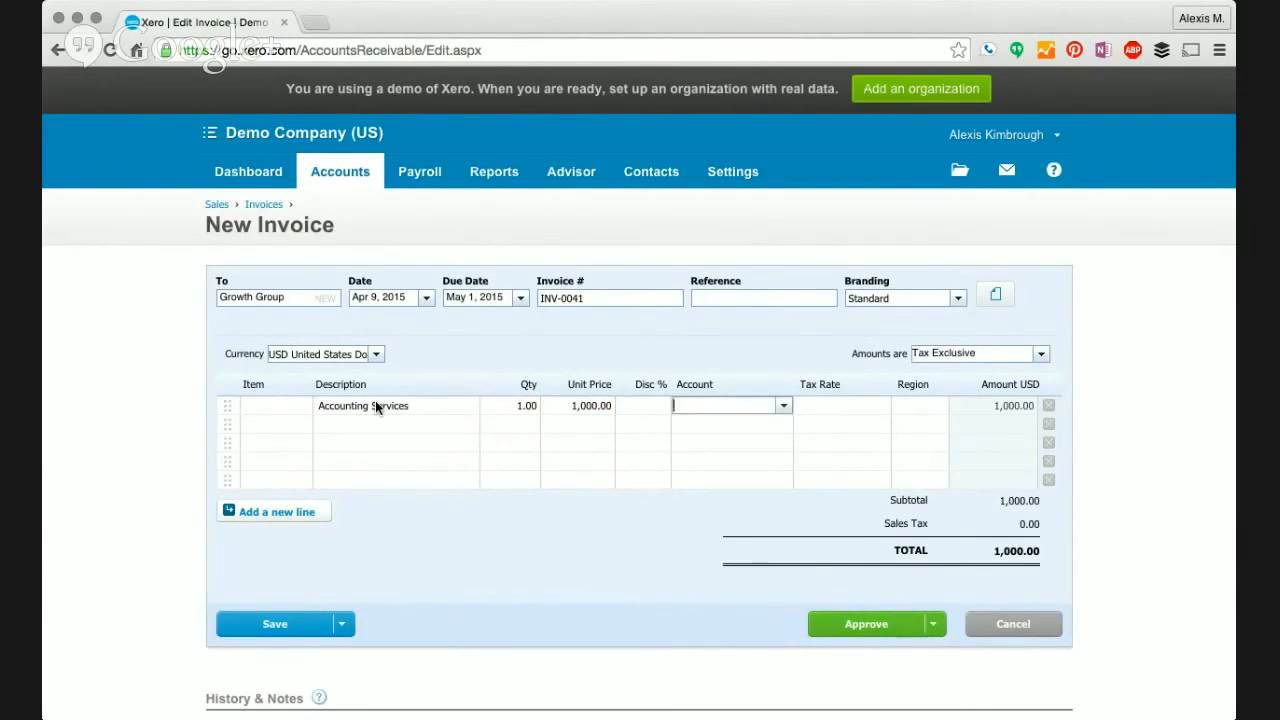
text(sales)
key(Tab)
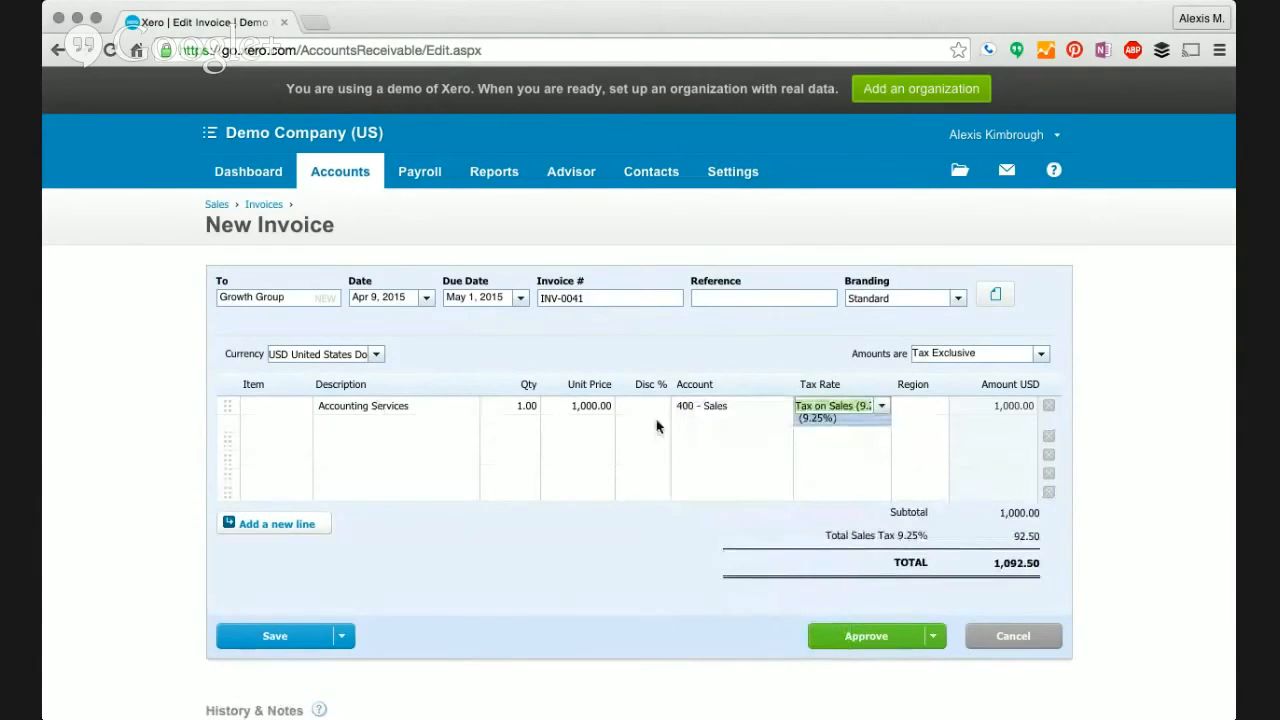
- Delete the unused blank lines so only the Accounting Services line remains
click(1048, 438)
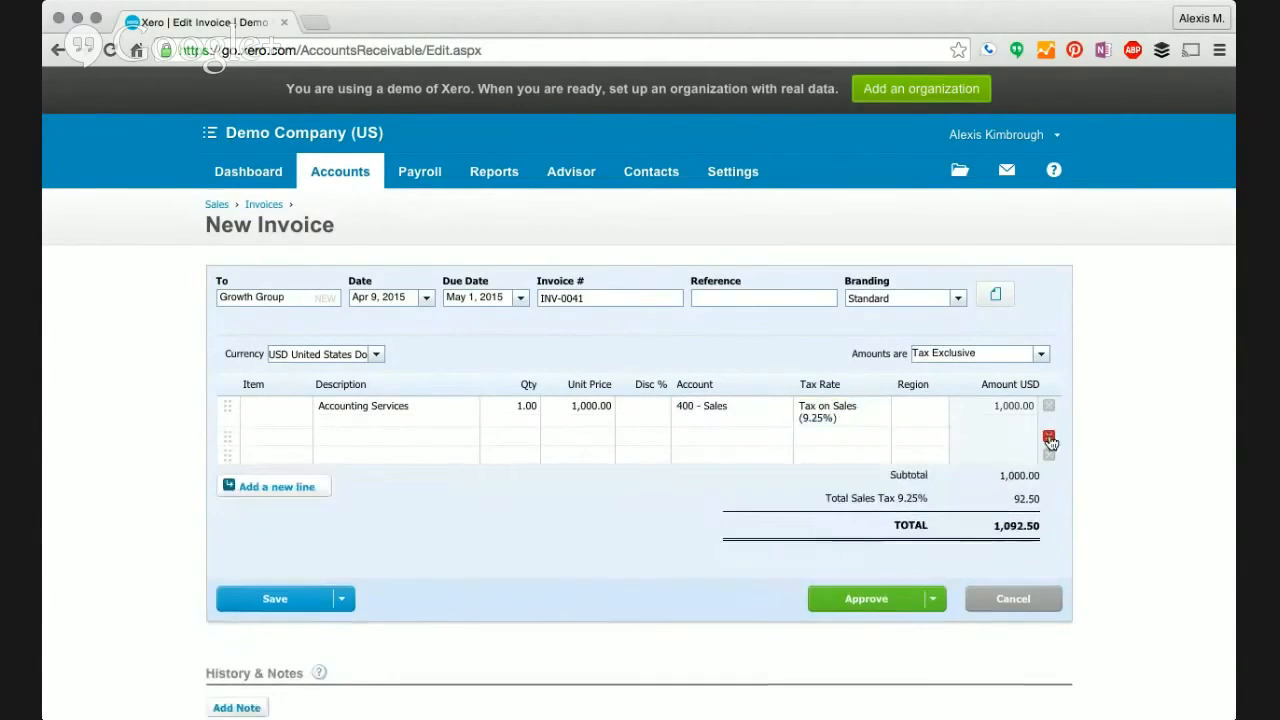
click(1048, 438)
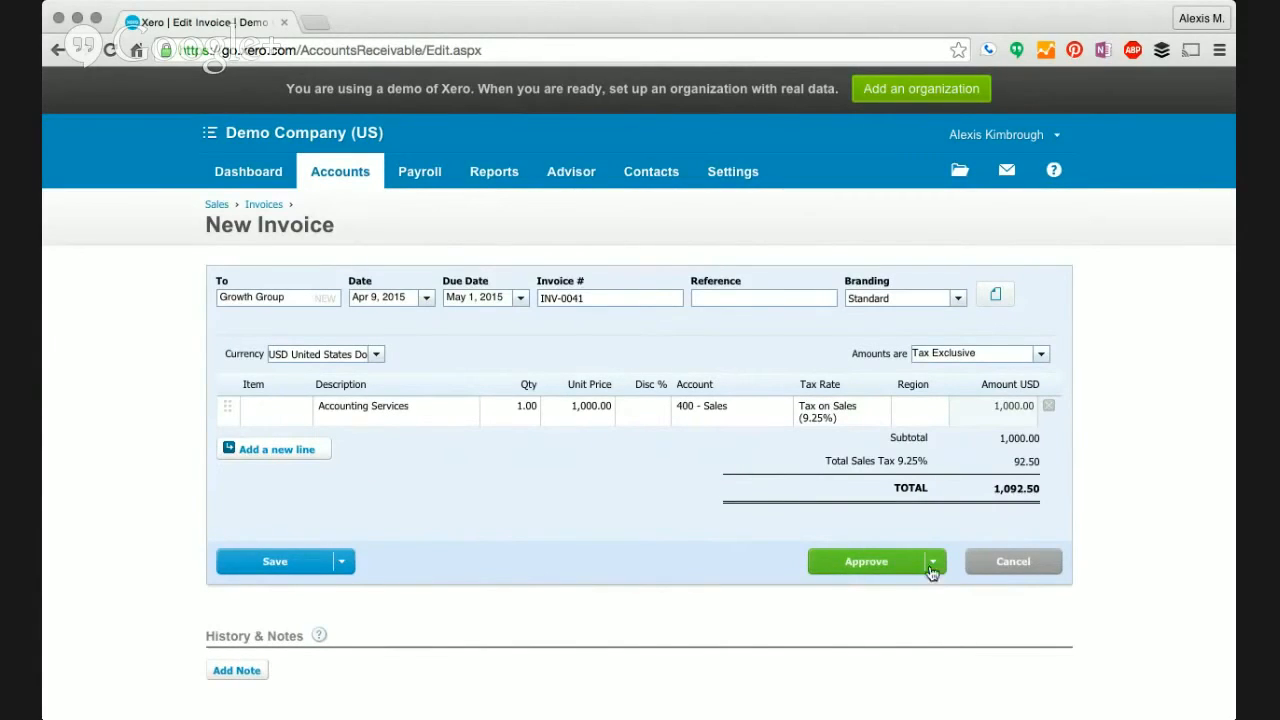
click(932, 564)
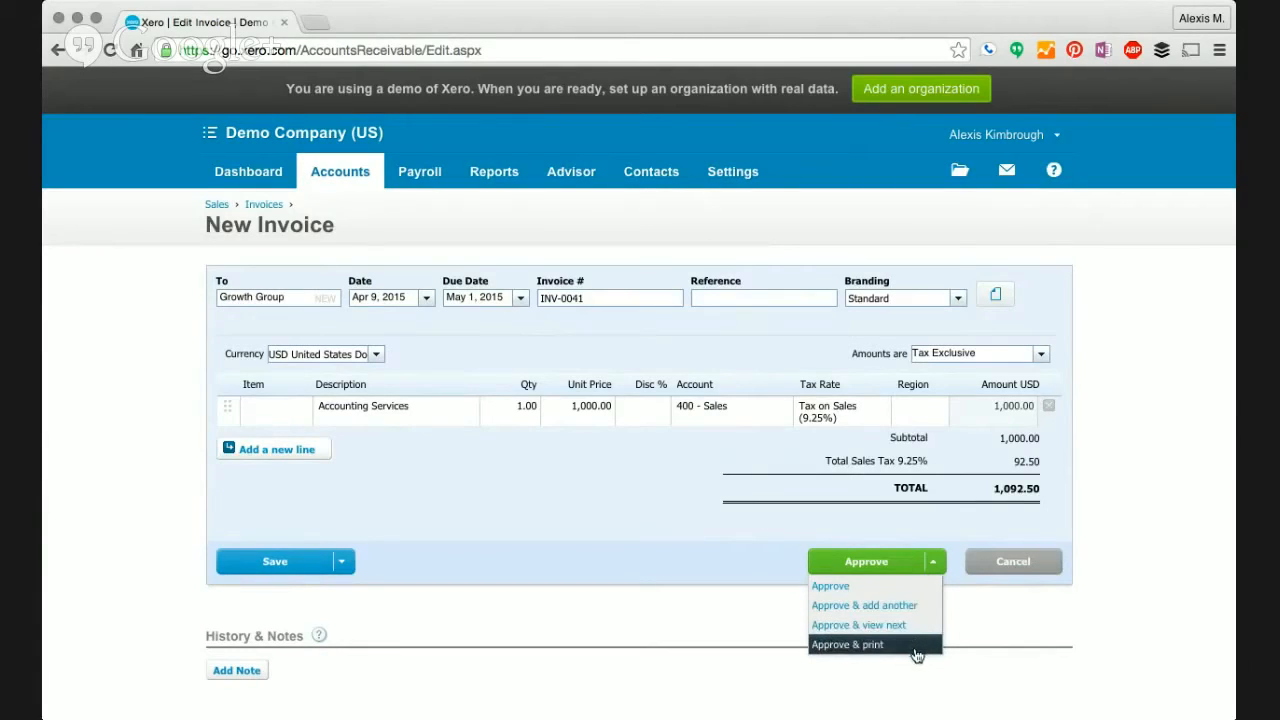
- Approve INV-0041 so it shows awaiting payment of 1,092.50
click(895, 590)
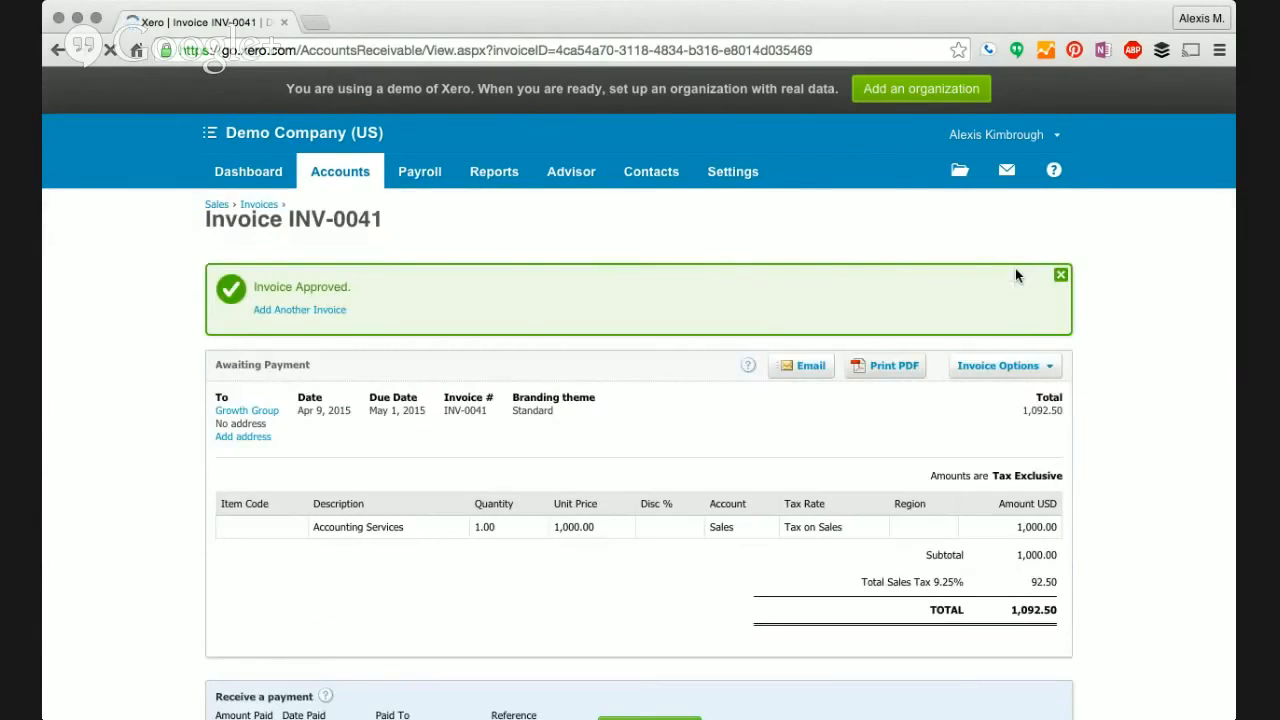
scroll(1015, 276, down, 3)
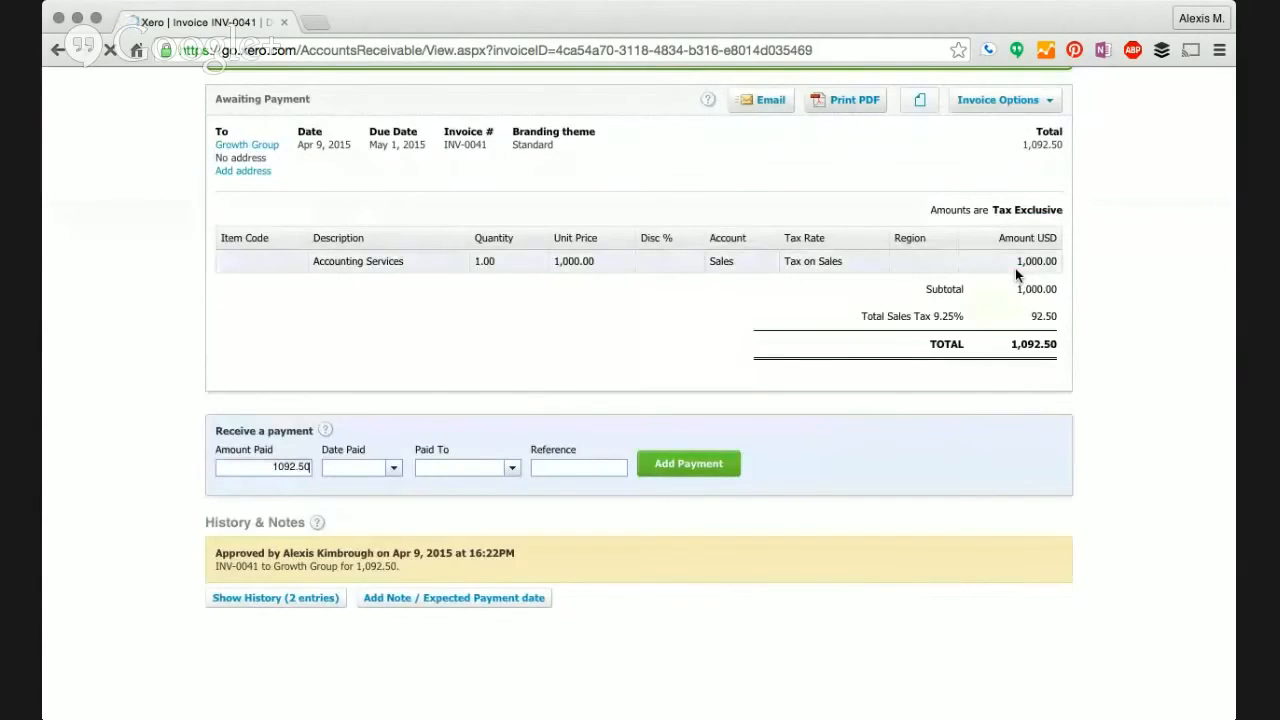
- Print INV-0041 to PDF, answering the mark-as-sent prompt
click(855, 102)
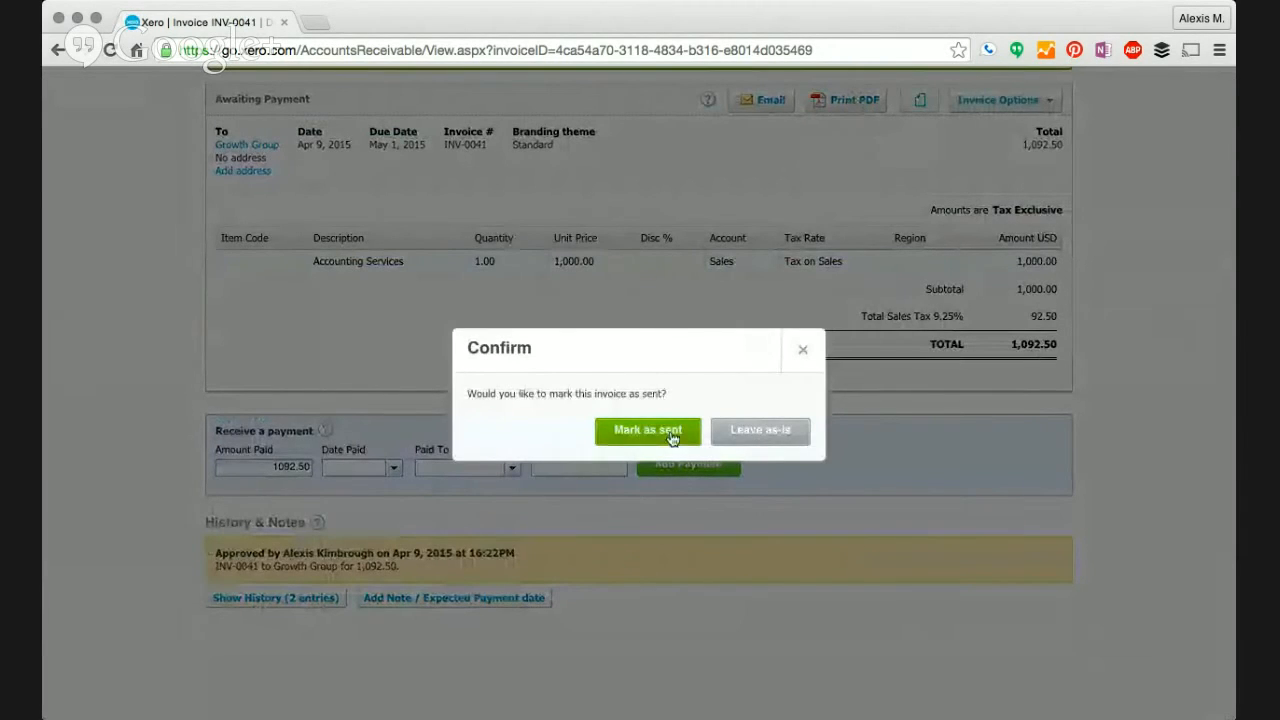
click(755, 431)
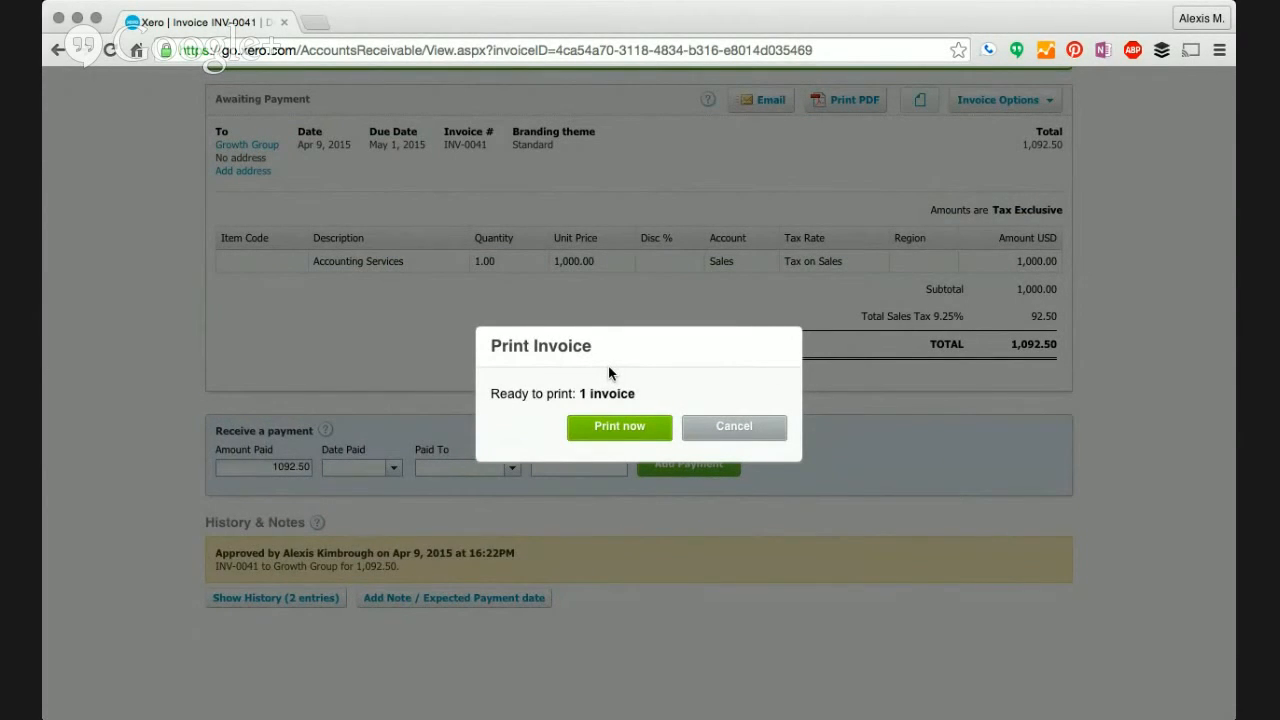
click(622, 430)
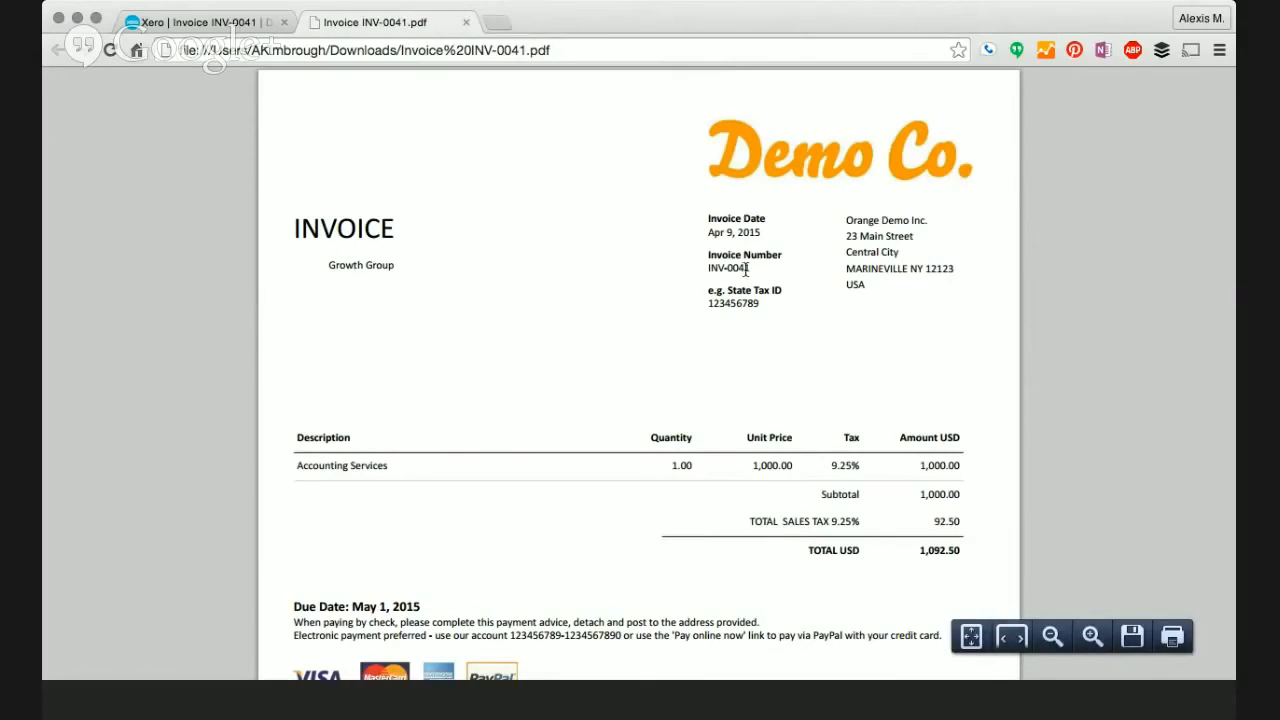
- Review the Invoice INV-0041.pdf and close its tab to return to Xero
scroll(650, 272, down, 2)
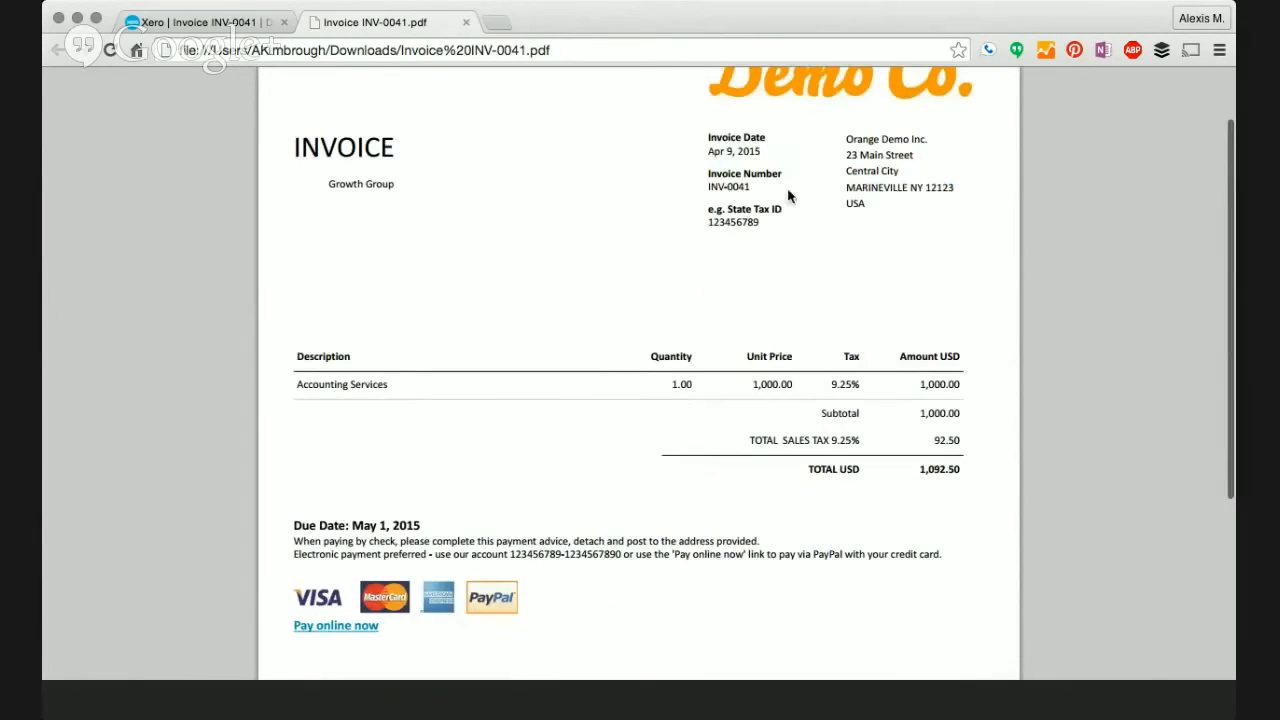
scroll(651, 280, down, 2)
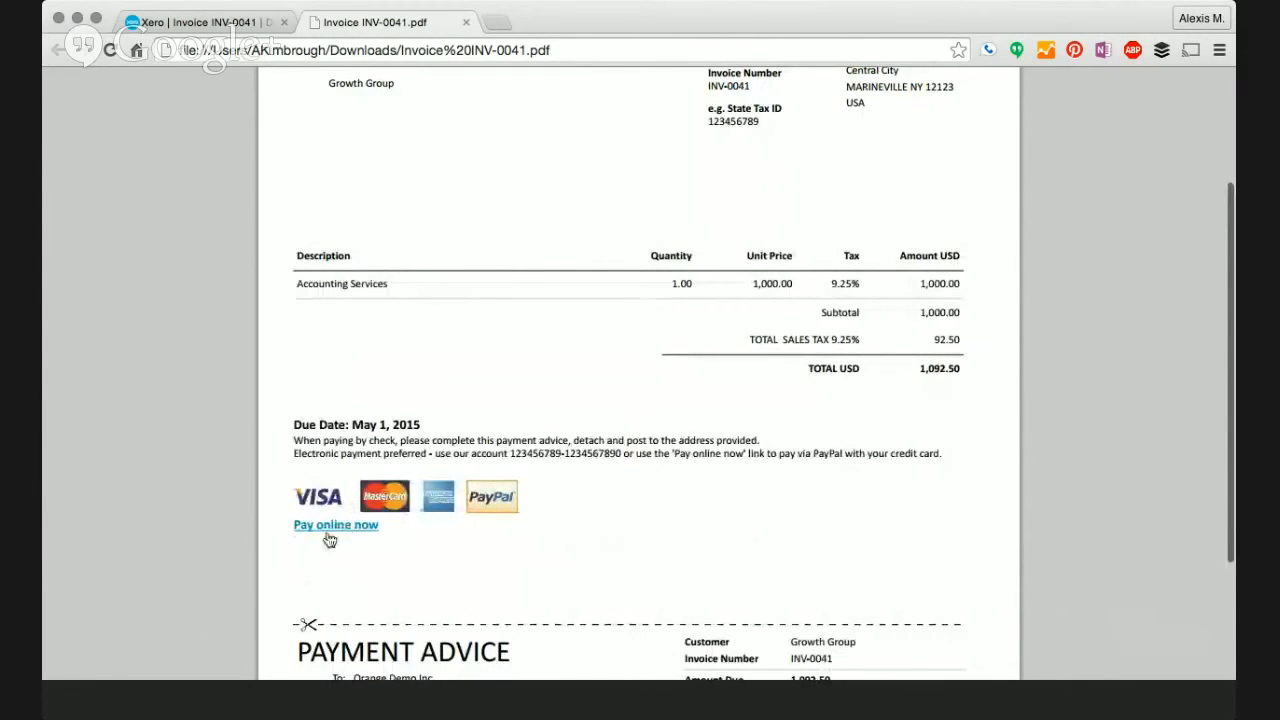
scroll(546, 331, up, 5)
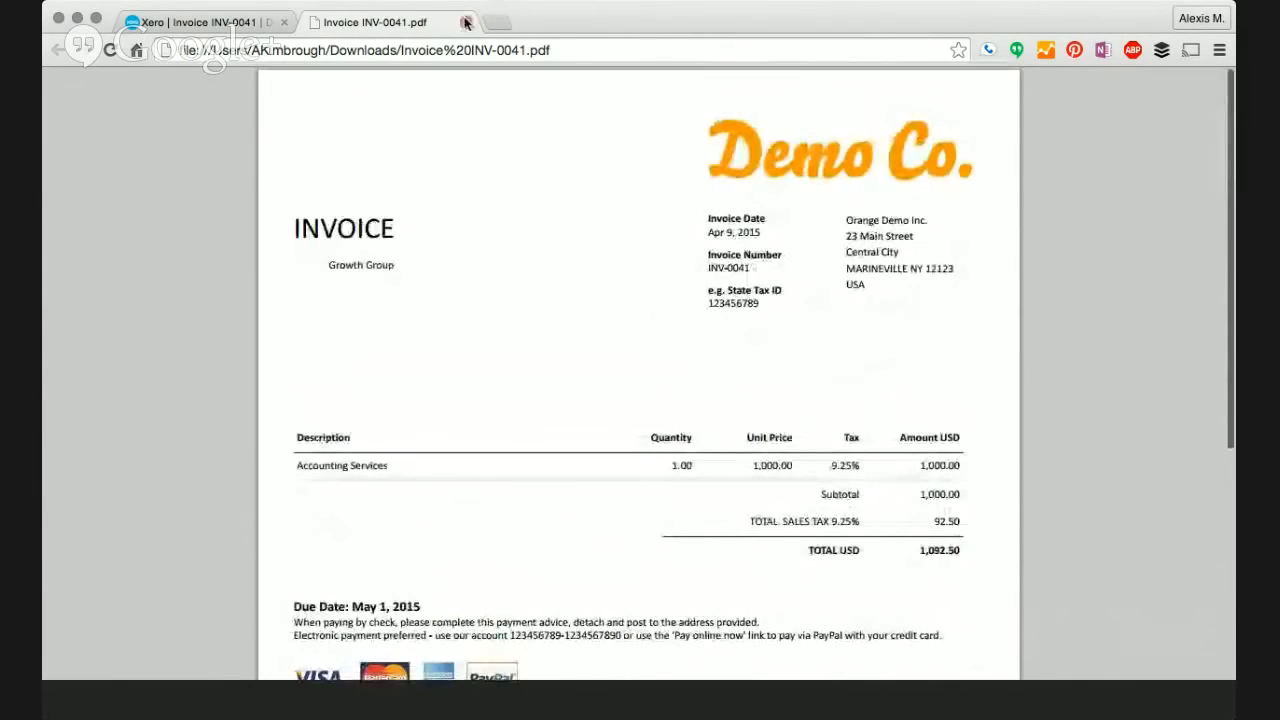
scroll(511, 354, down, 3)
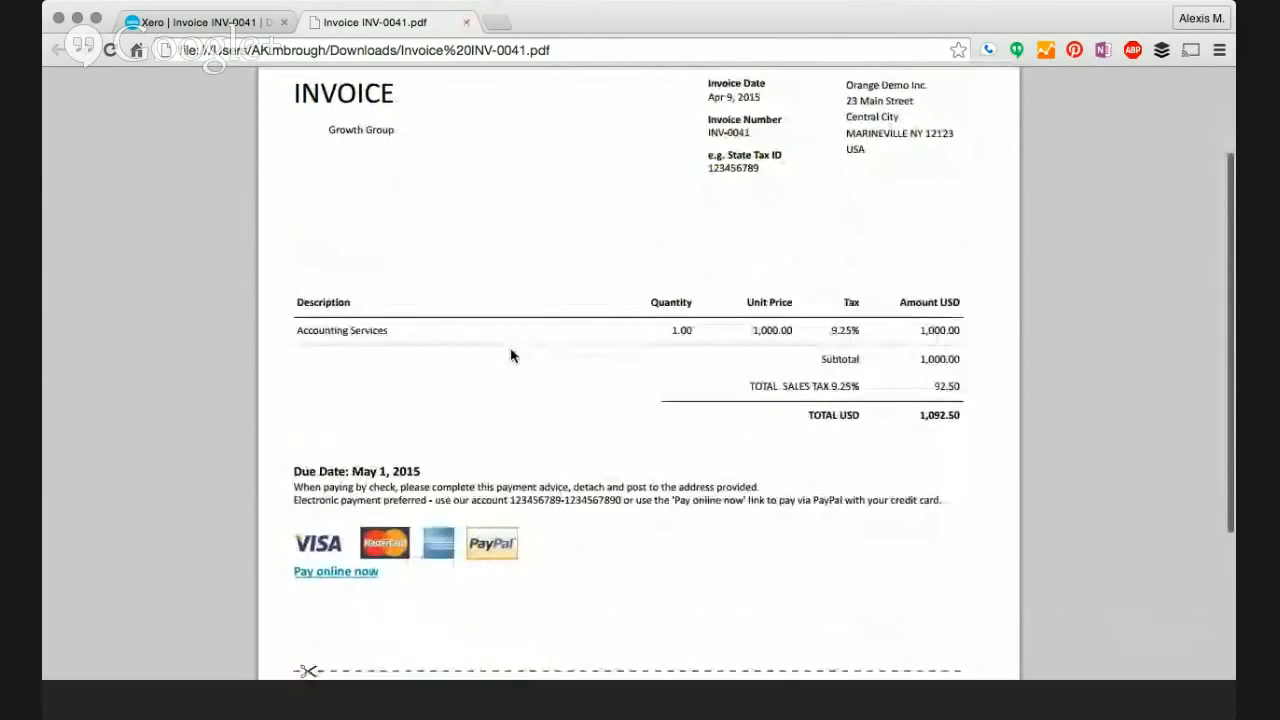
click(465, 22)
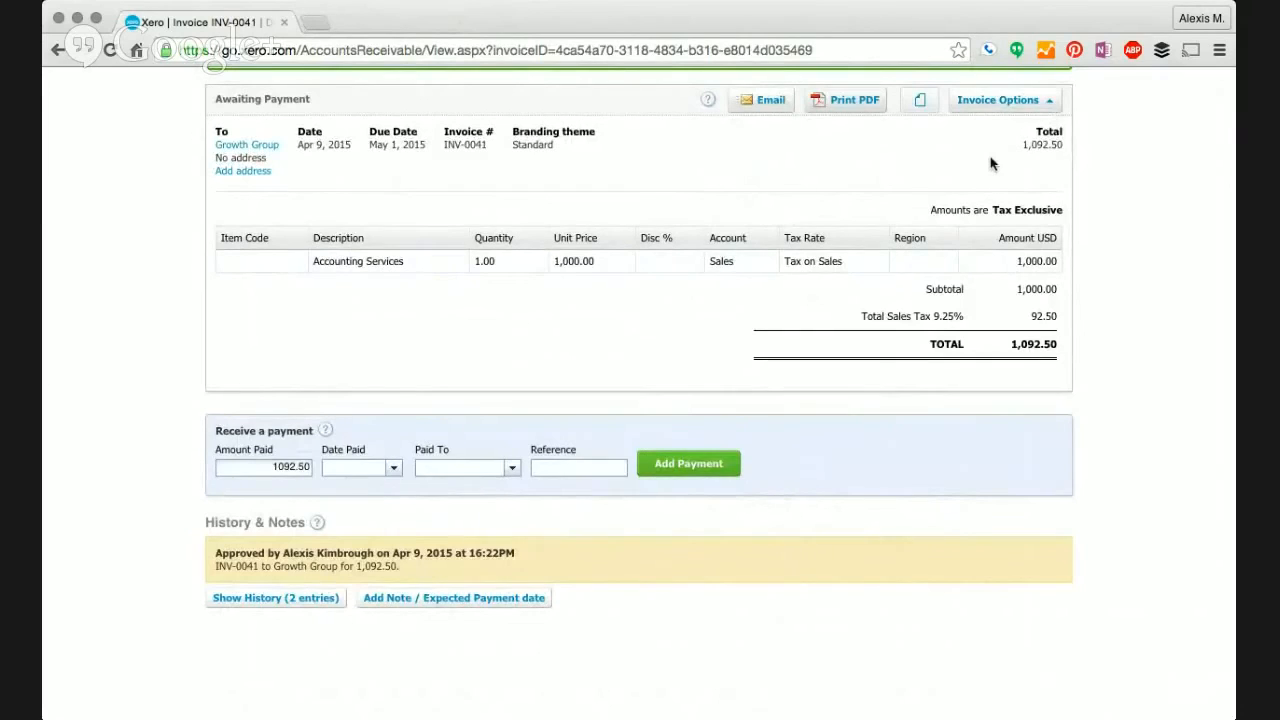
- Reopen the approved invoice for editing and add a TSL - Black T-shirt line
click(1015, 103)
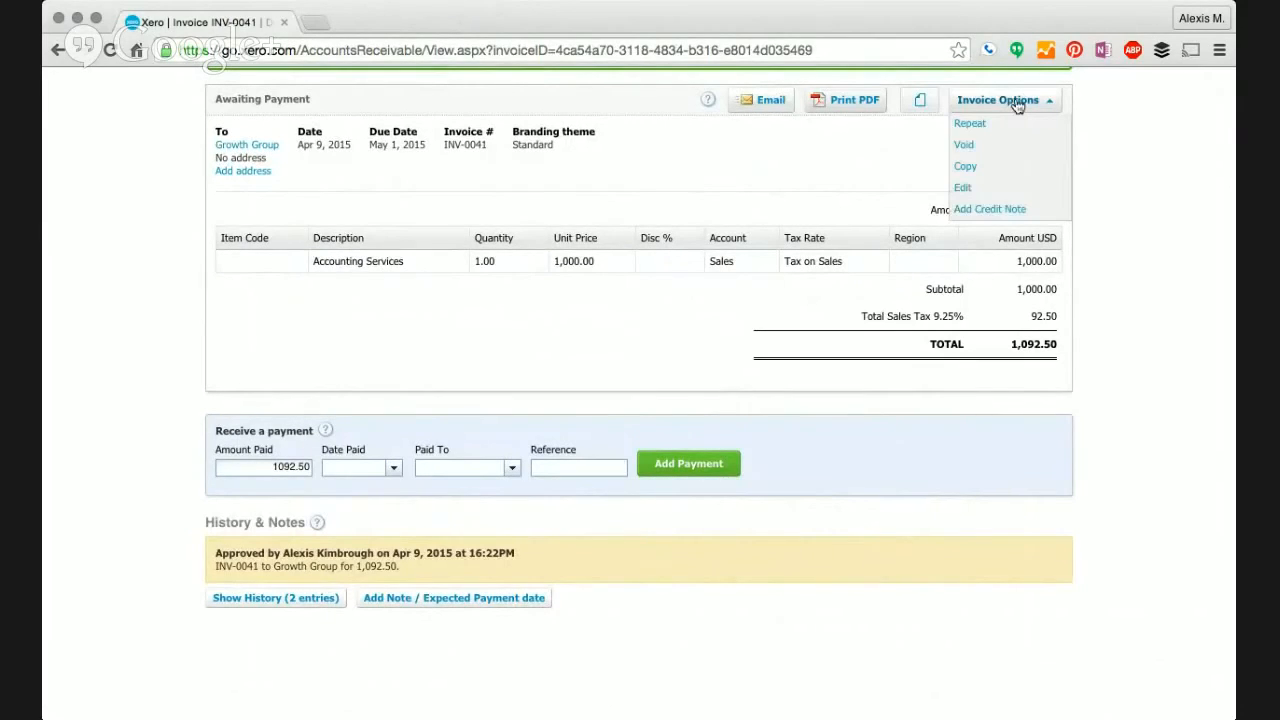
click(1001, 189)
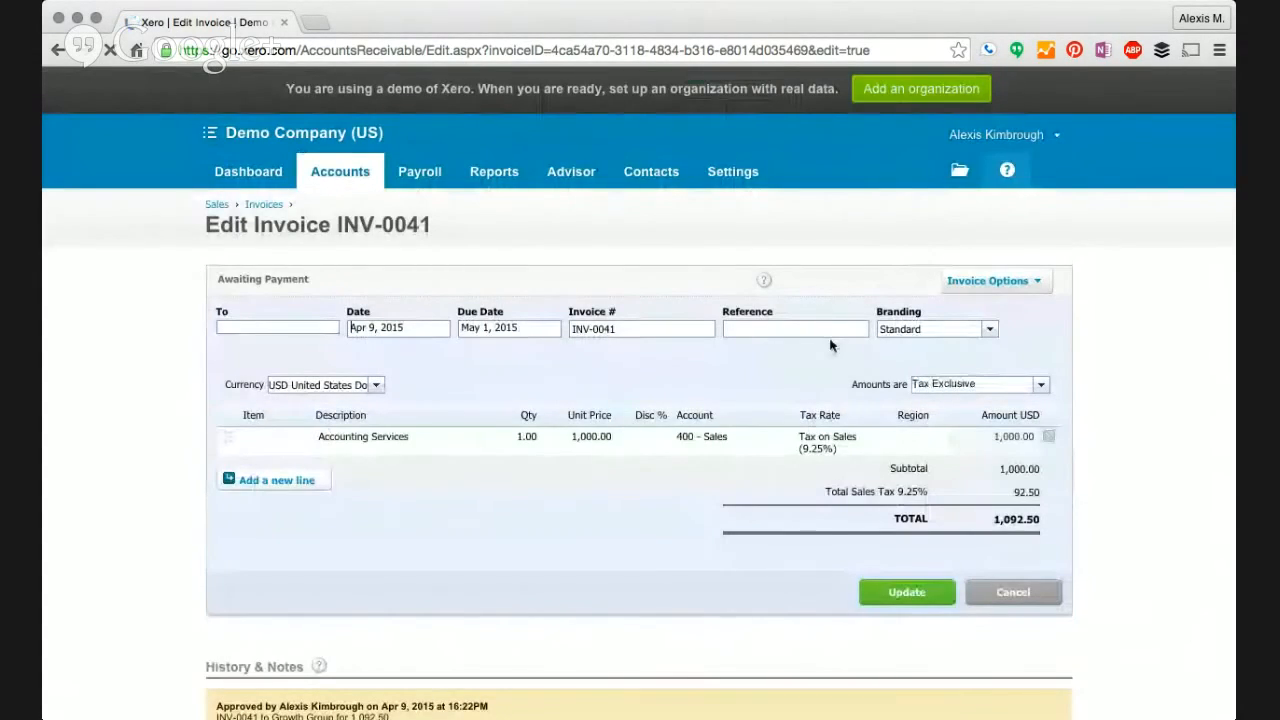
click(297, 486)
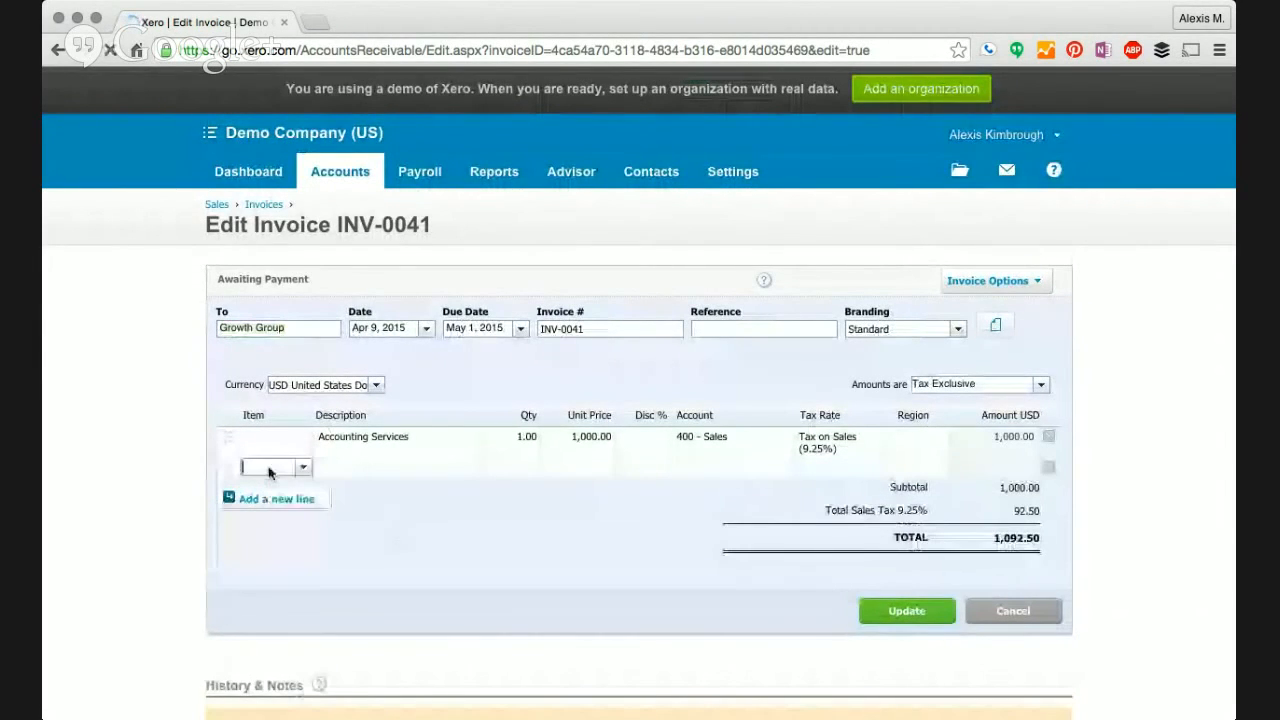
click(302, 469)
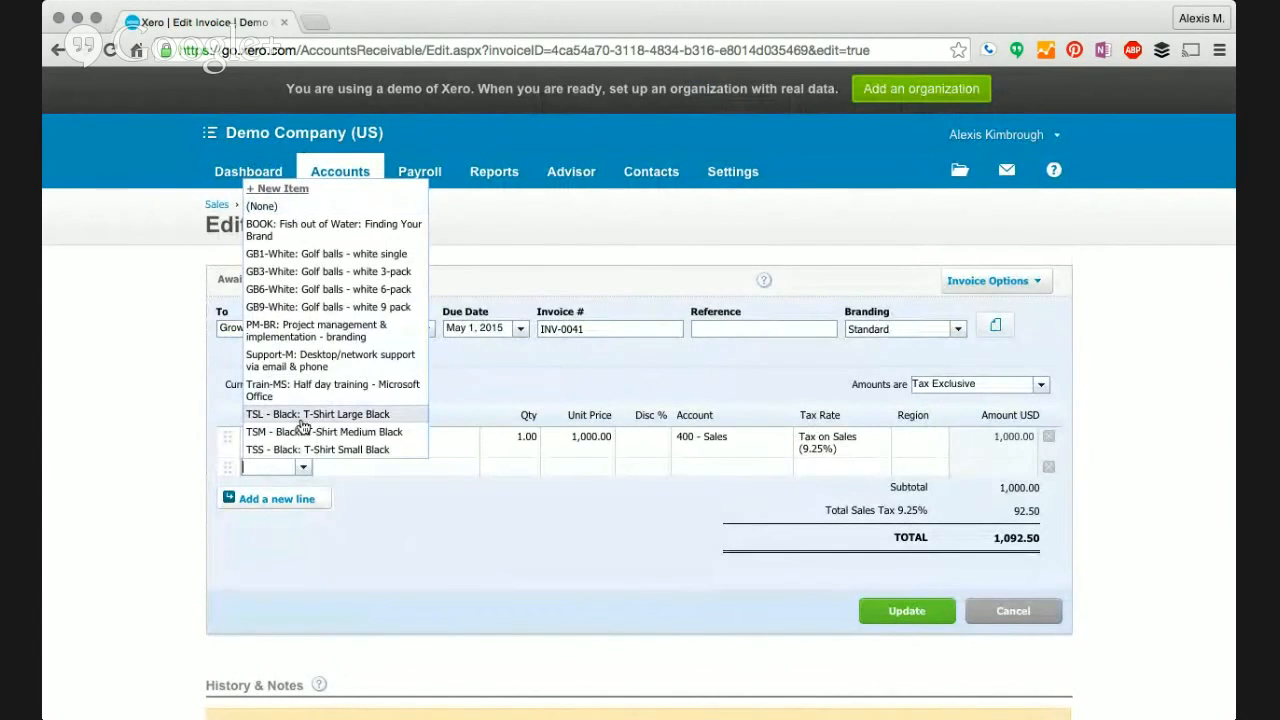
click(303, 415)
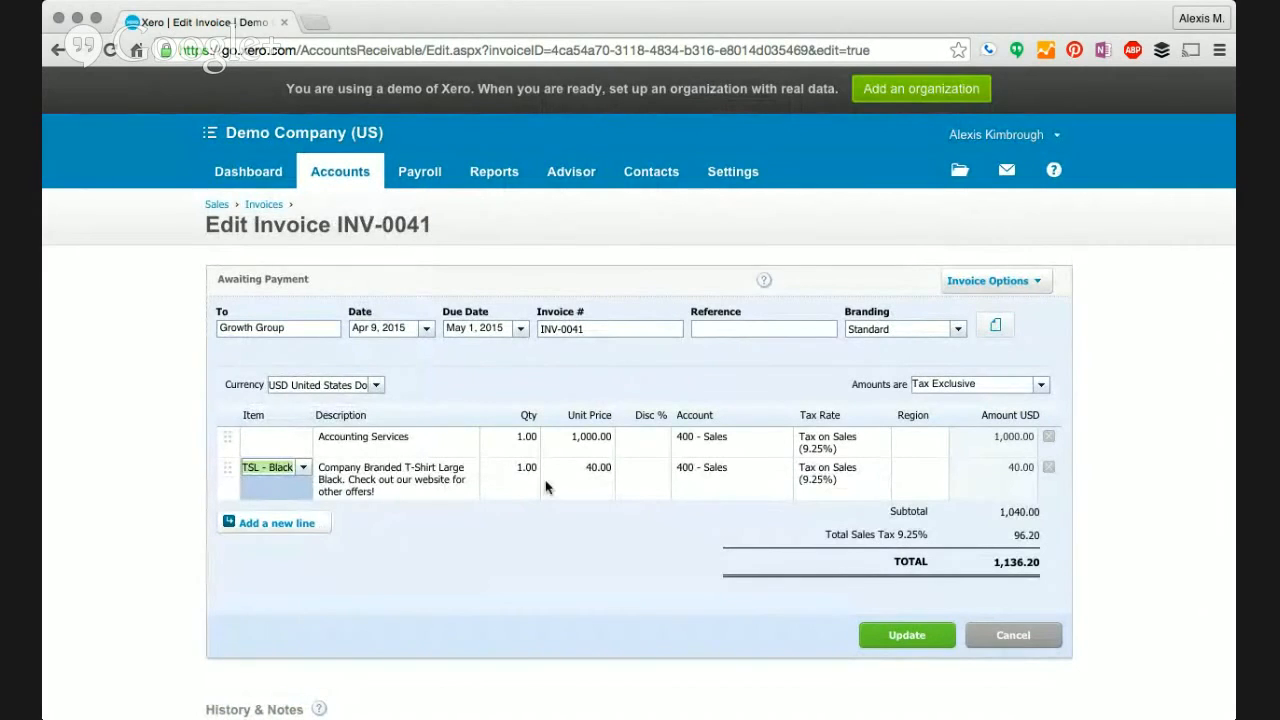
click(584, 488)
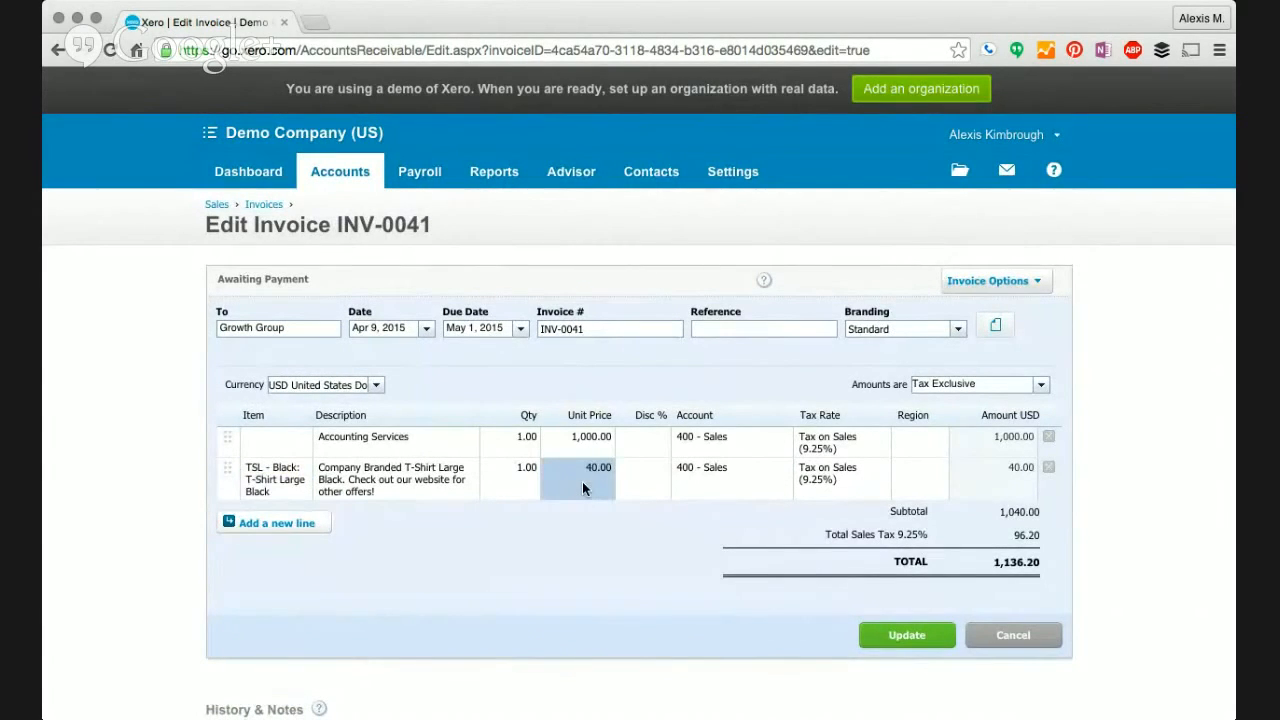
- Set the T-shirt quantity to 5 at 40.00 and save, bringing the total to 1,311.00
click(633, 494)
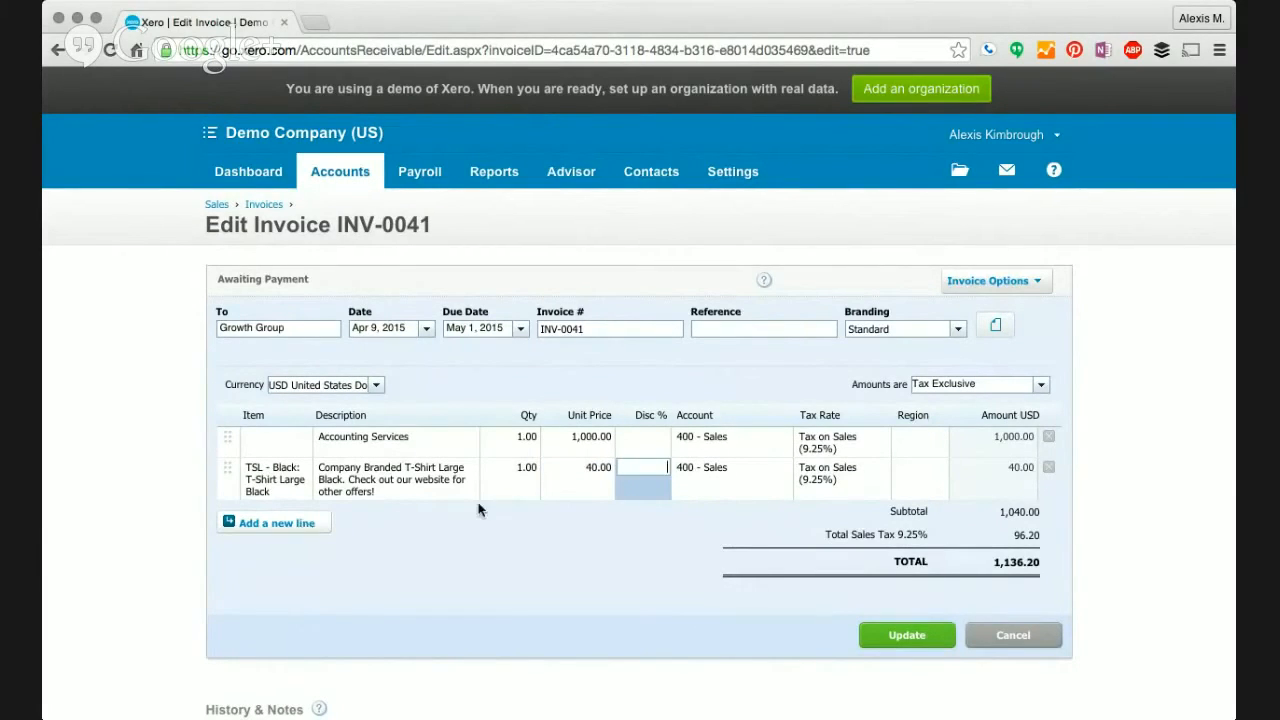
click(513, 495)
text(15)
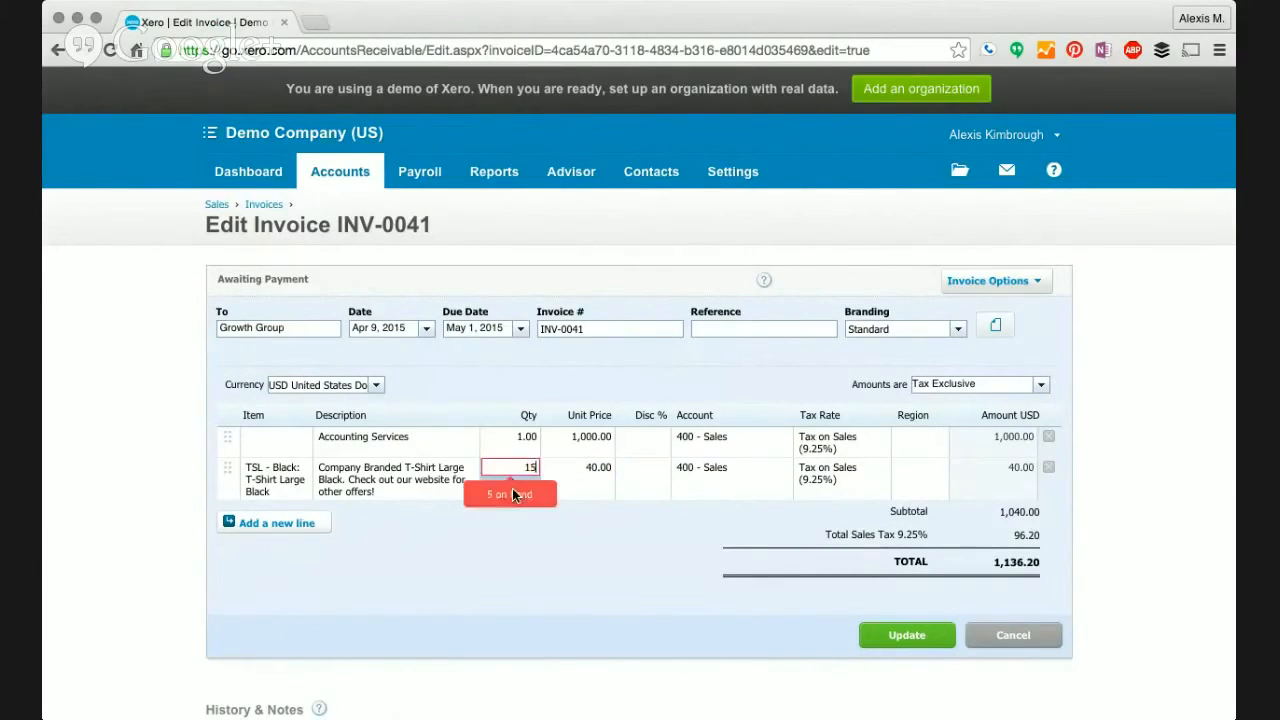
key(Tab)
click(520, 483)
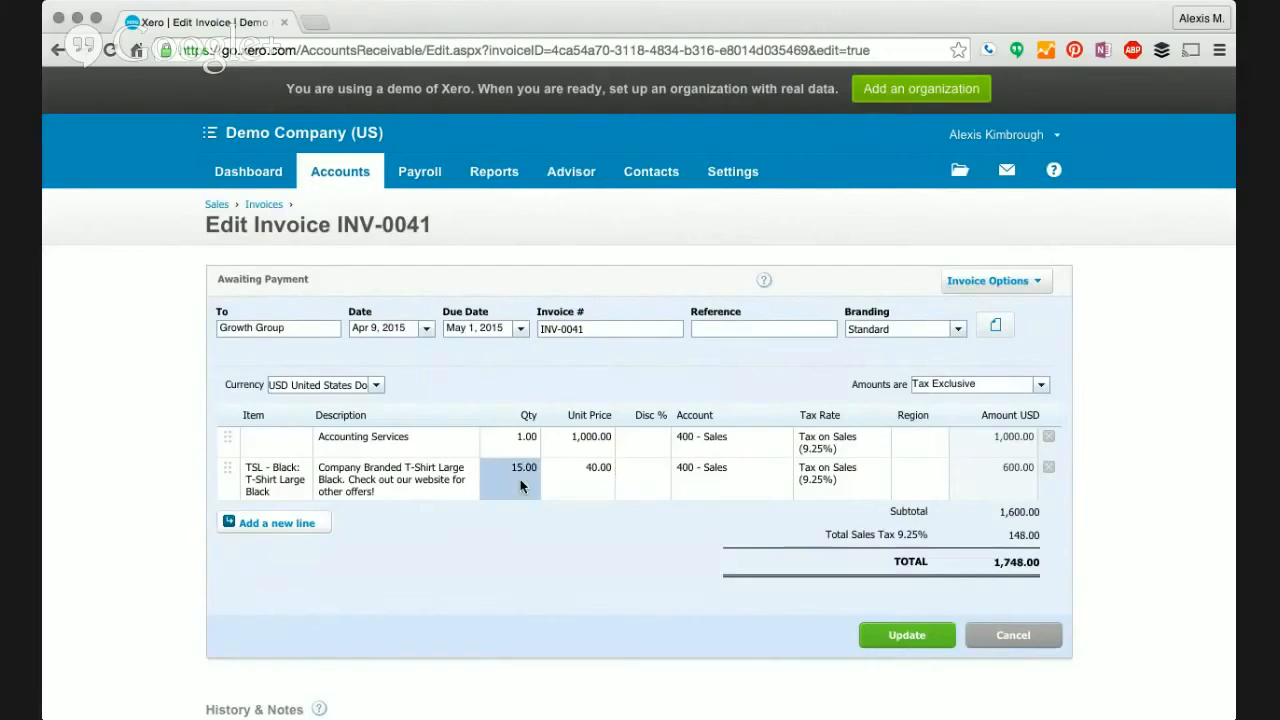
click(563, 487)
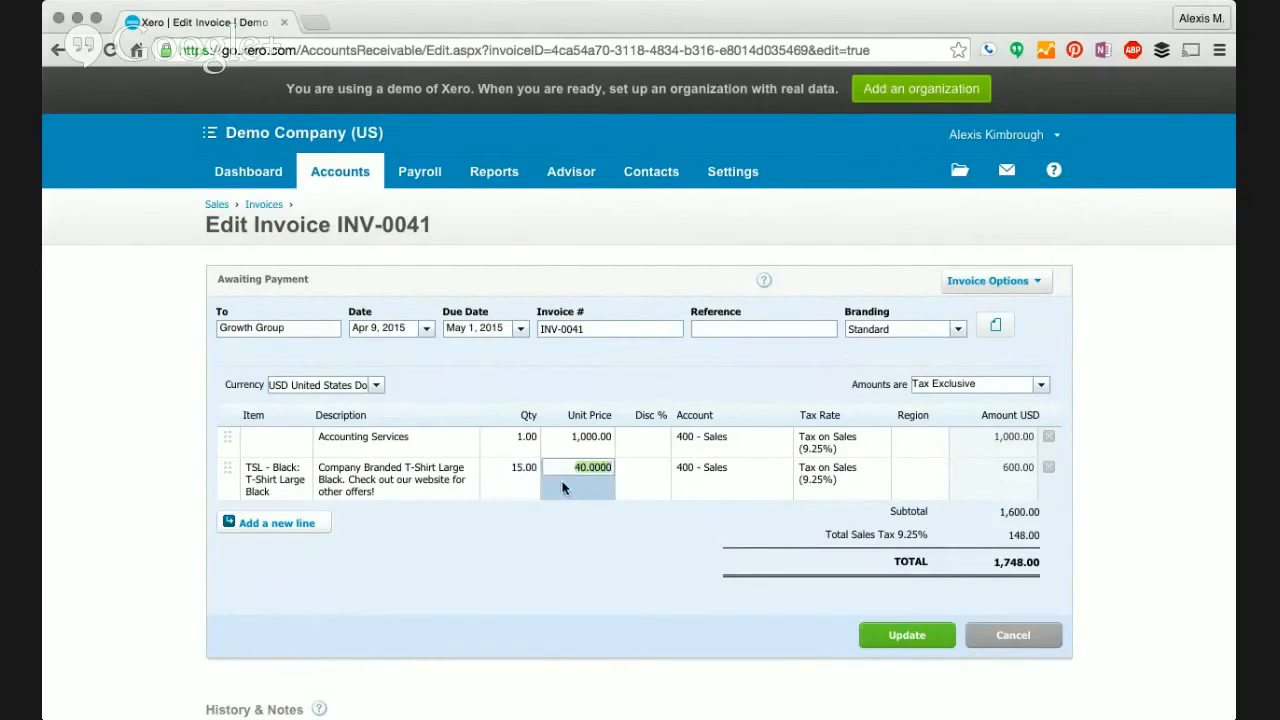
click(514, 480)
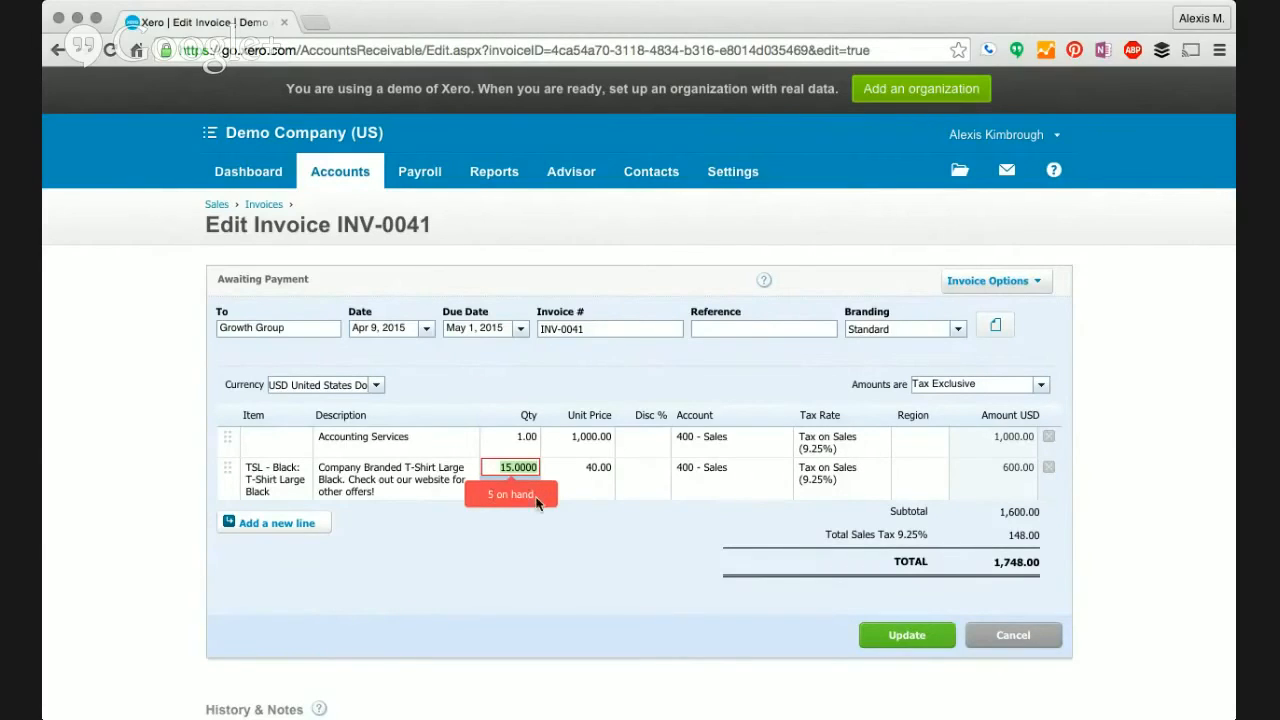
text(5)
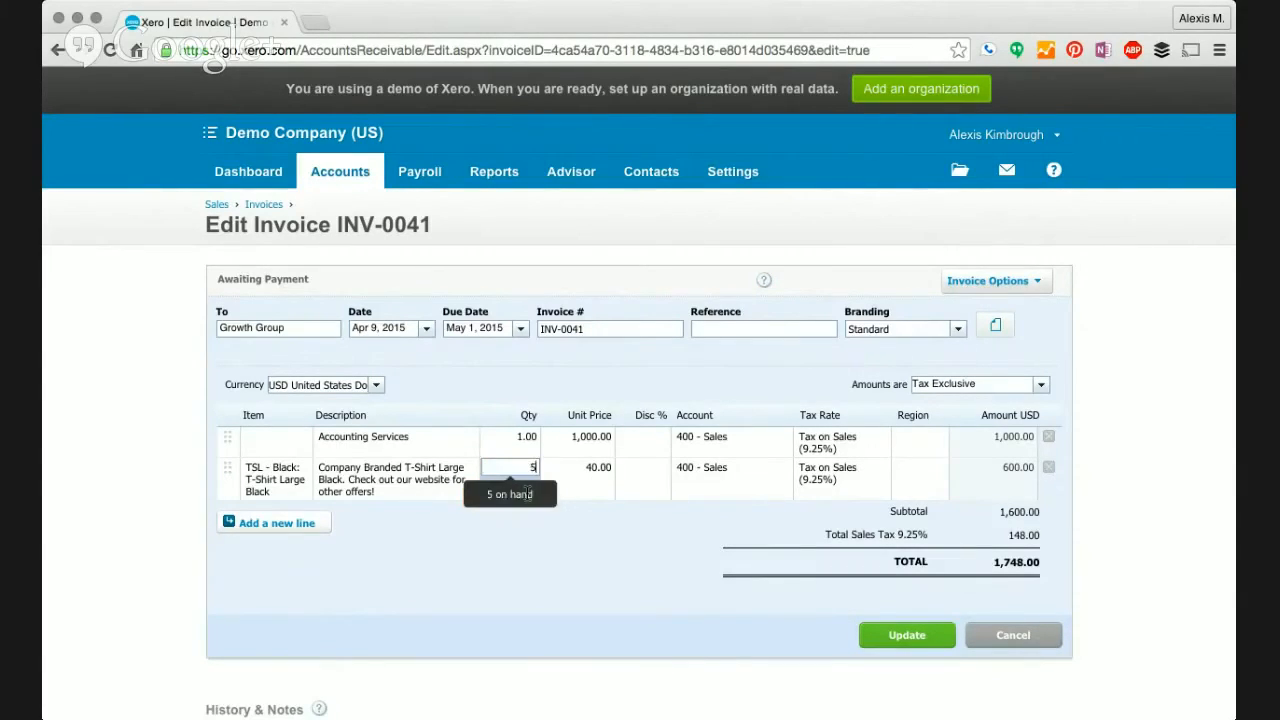
key(Tab)
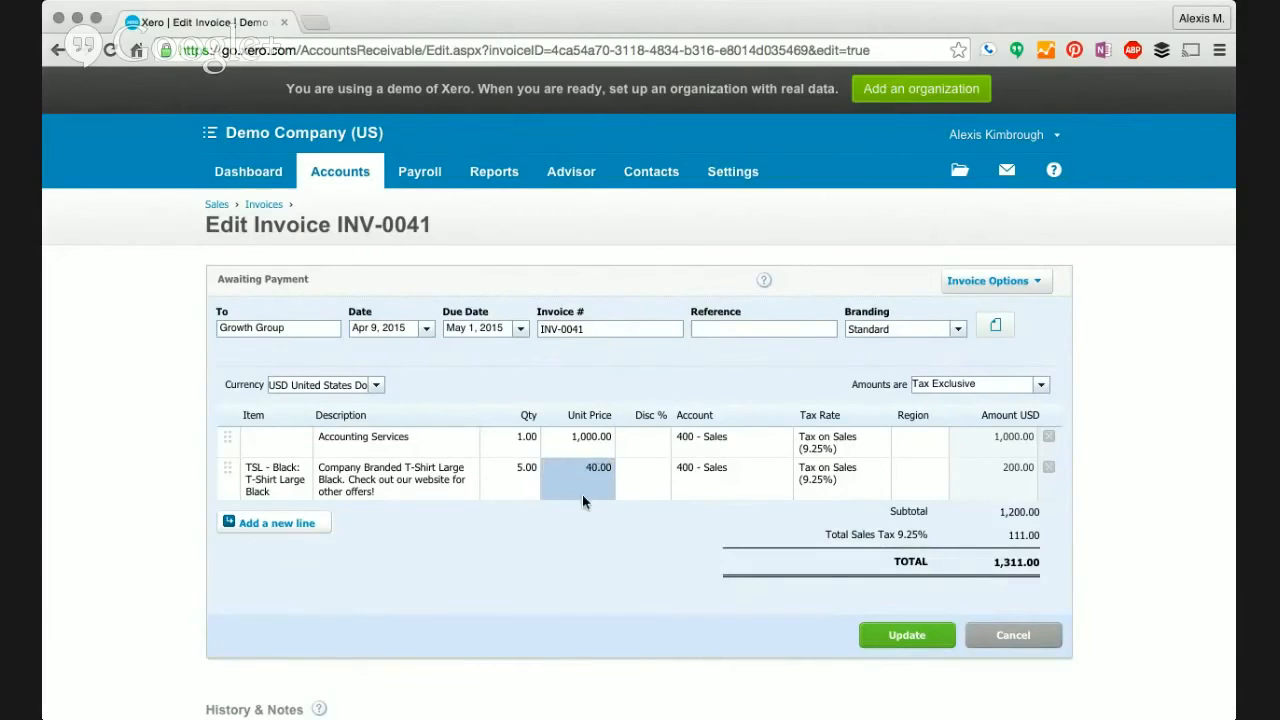
click(930, 636)
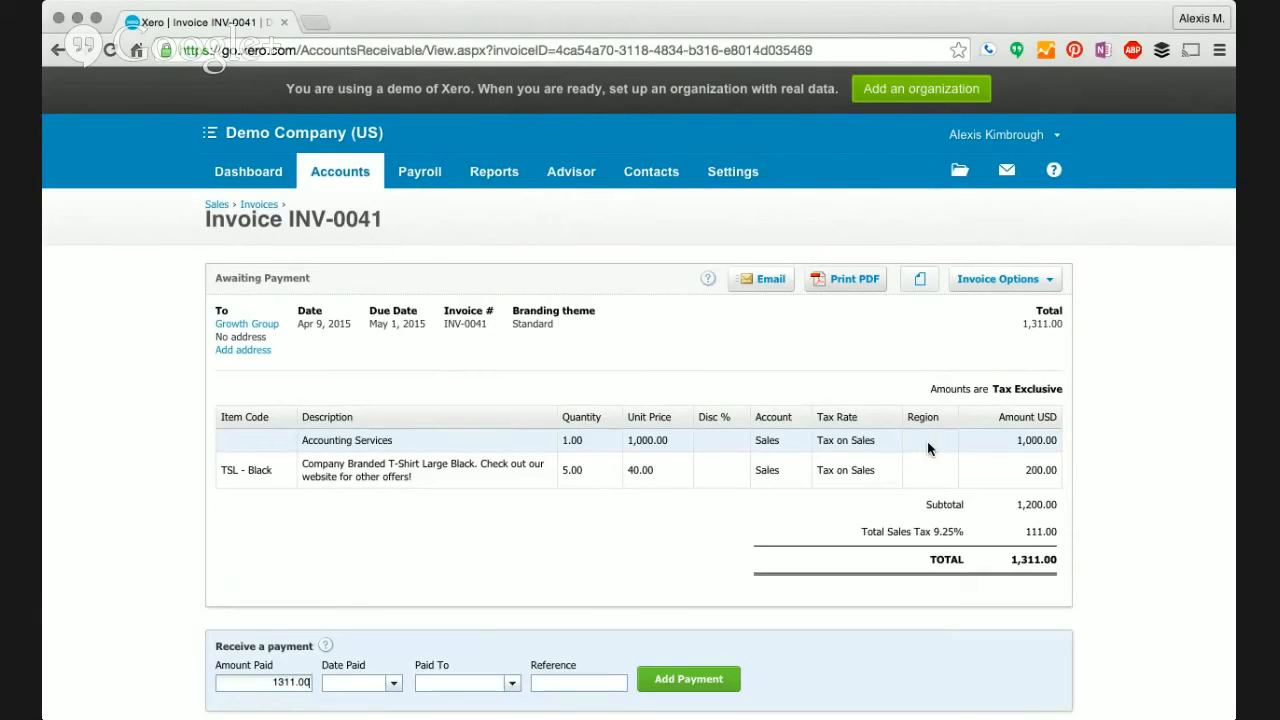
- Email INV-0041 to Growth Group's e-mail address
click(756, 282)
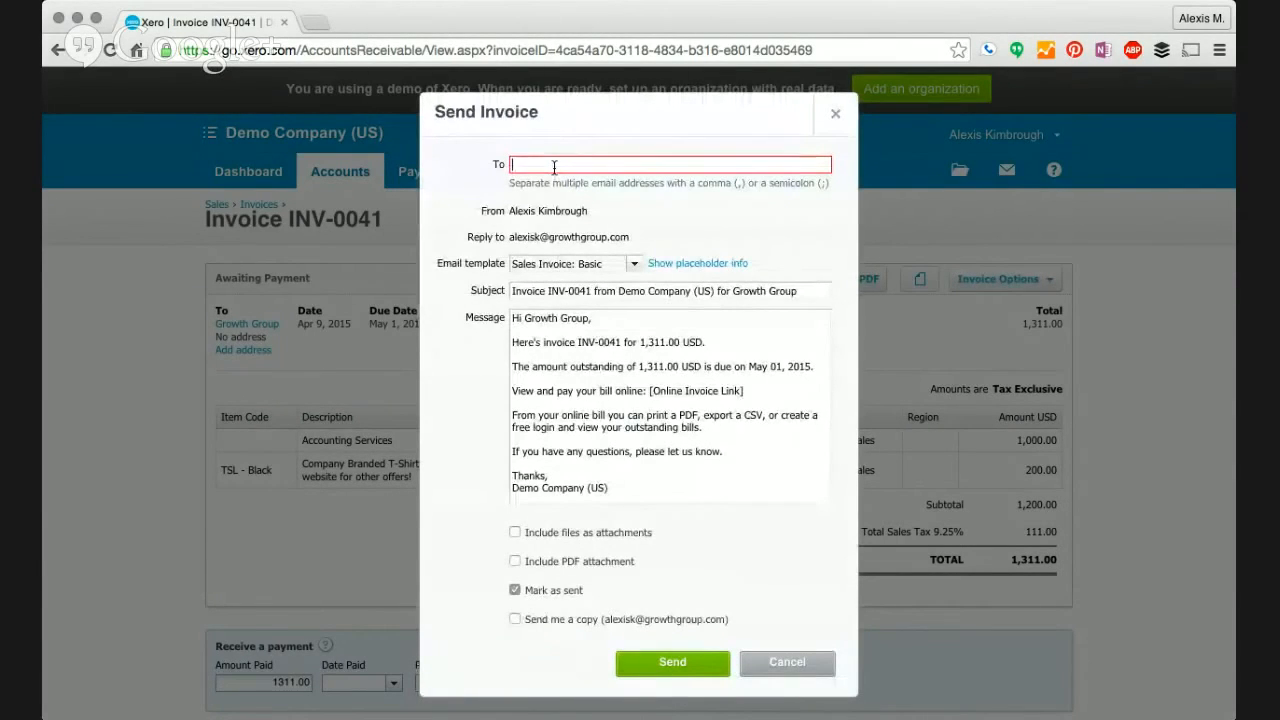
click(669, 665)
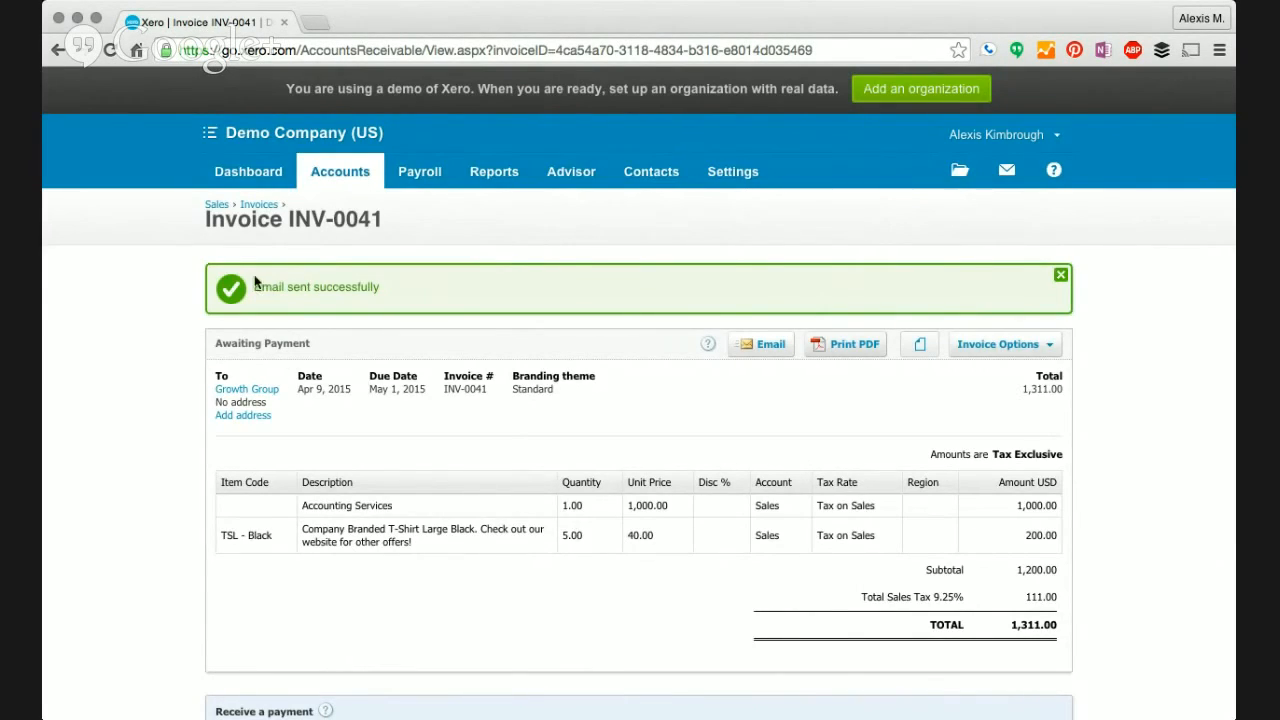
click(251, 207)
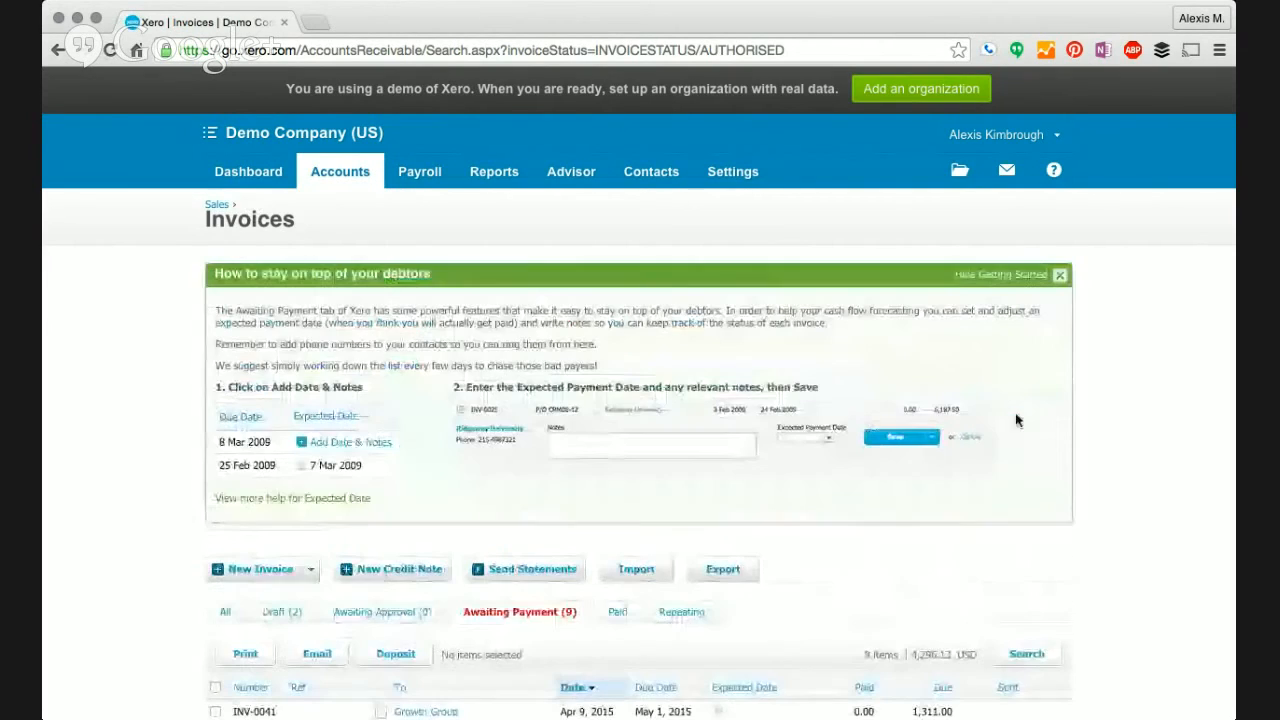
- Close the 'How to stay on top of your debtors' panel on the Awaiting Payment list
click(1048, 276)
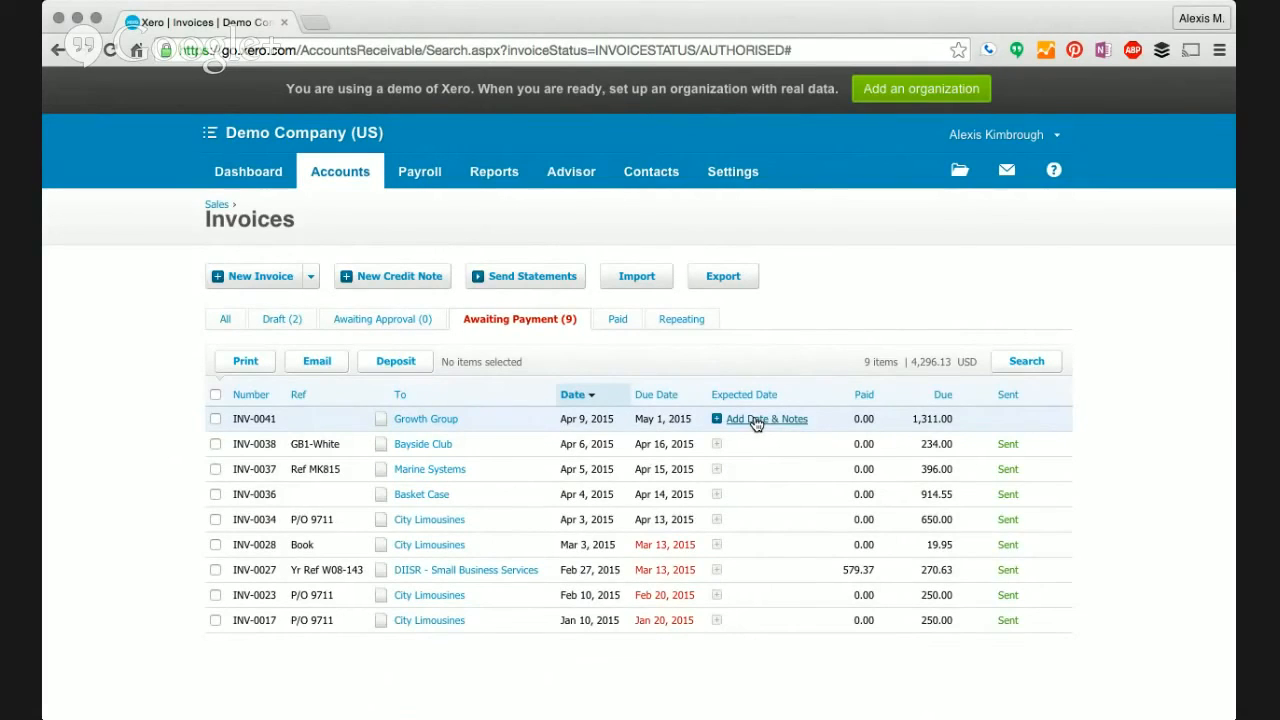
- Save the note 'Payment can't be made until May 15.' with expected payment date May 15
click(757, 420)
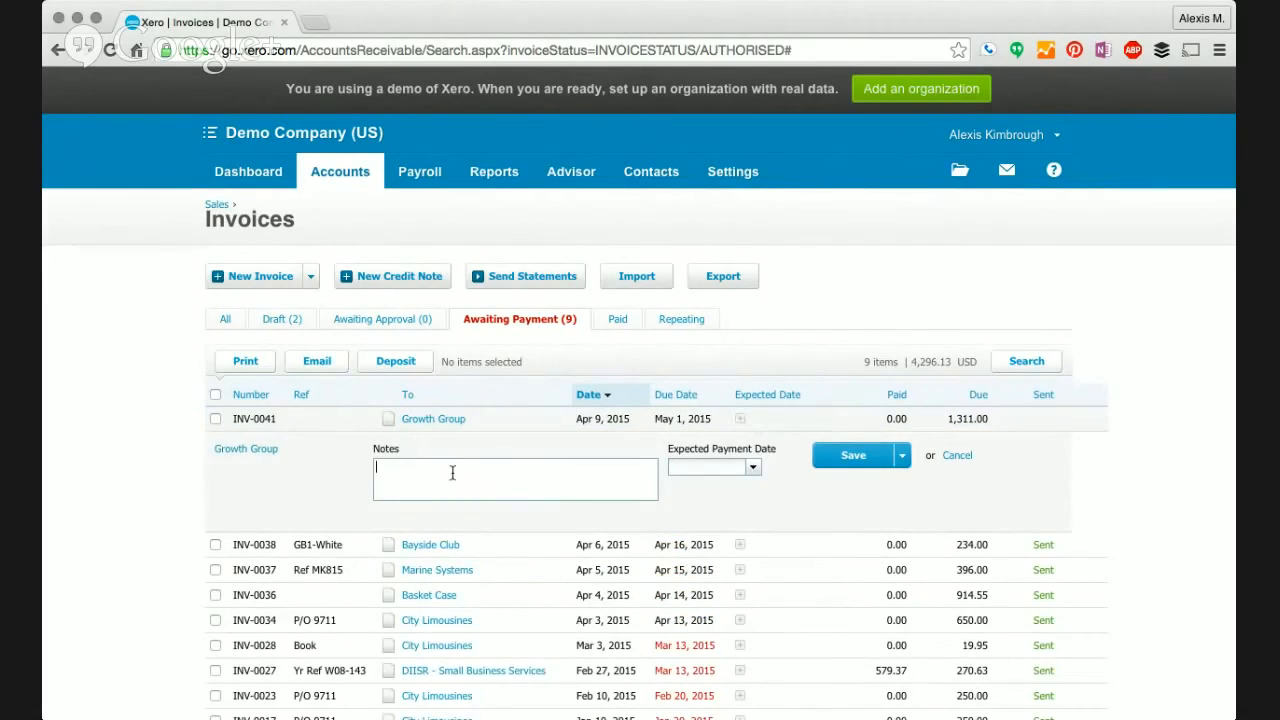
text(Payment can't be made unt)
key(BackSpace)
key(BackSpace)
text(ntil Ma)
key(BackSpace)
text(ay 15.)
click(680, 467)
text(may 15)
key(Tab)
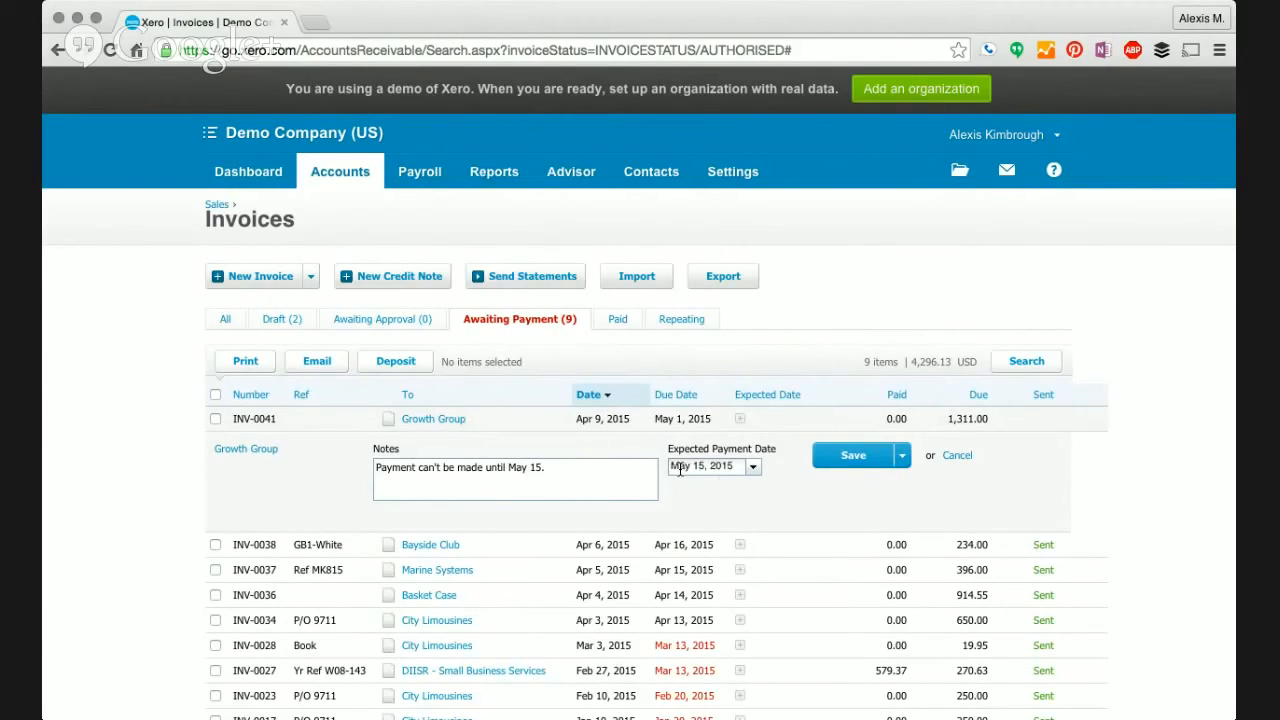
click(855, 457)
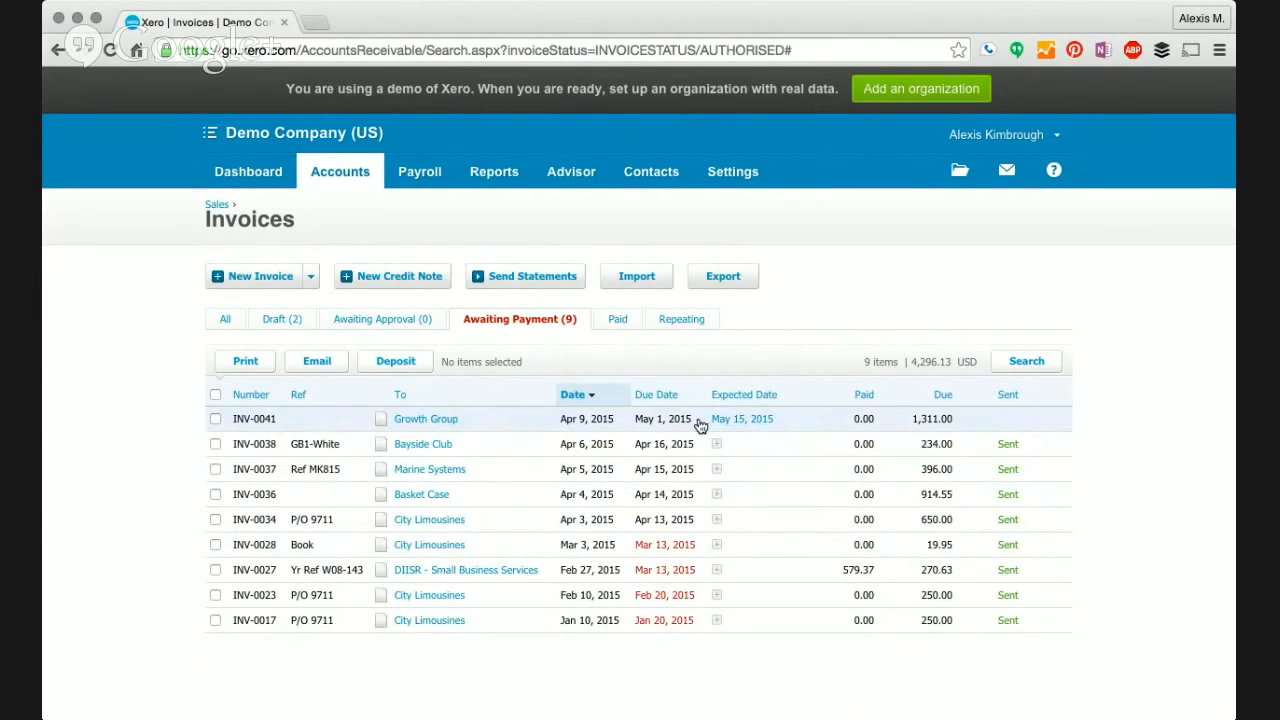
- Return to the Demo Company dashboard showing 9 invoices awaiting payment totalling 4,296.13
click(237, 166)
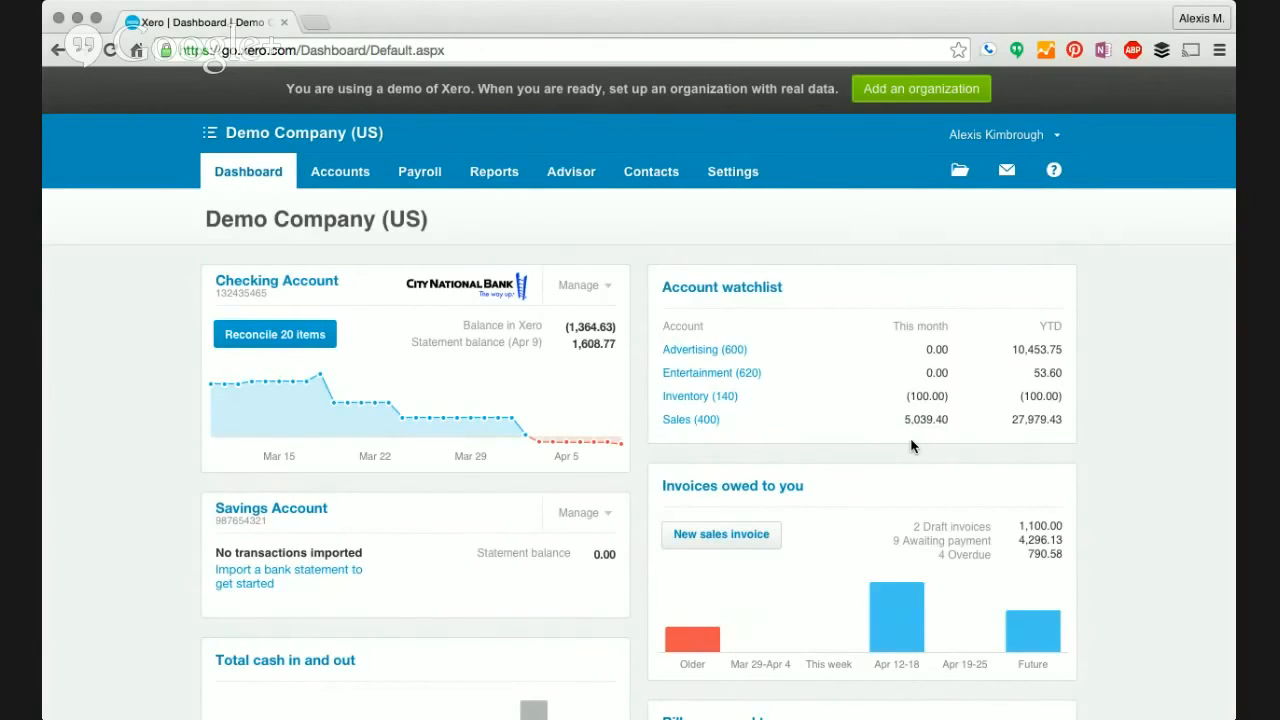
click(358, 178)
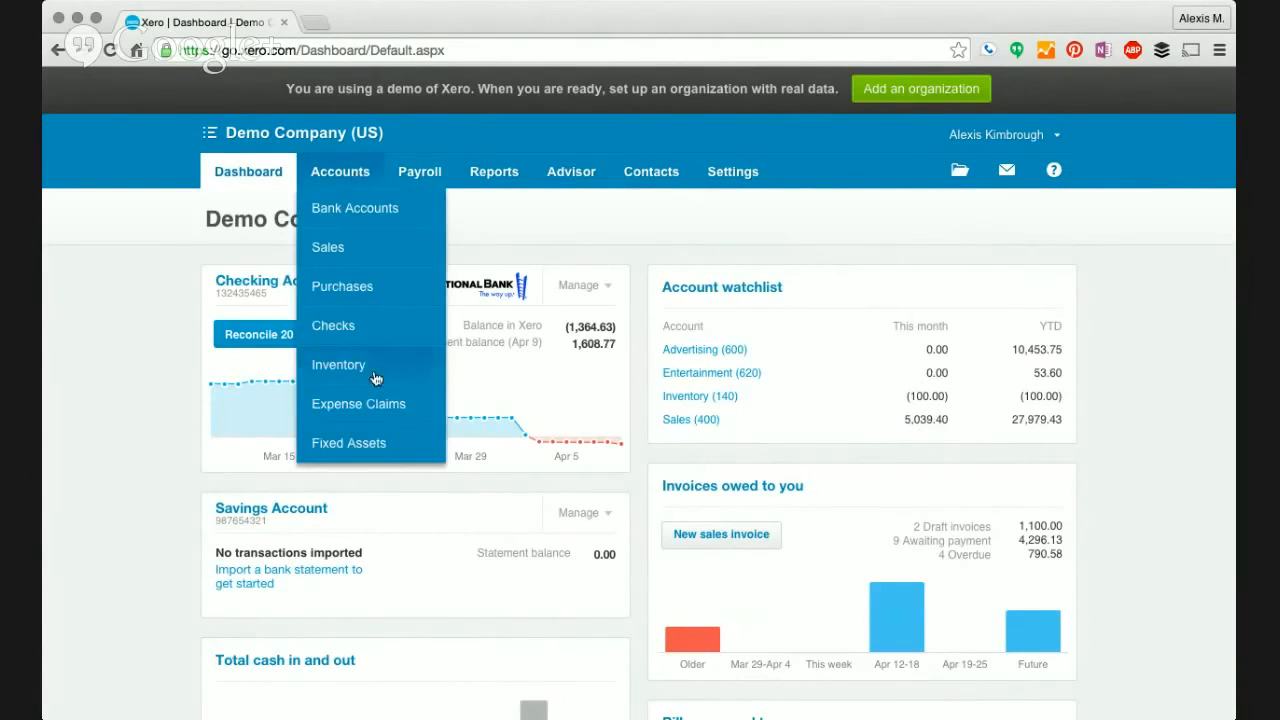
- Open the Fixed Assets register and hide its getting-started guide, showing the pending reception coffee table
click(388, 453)
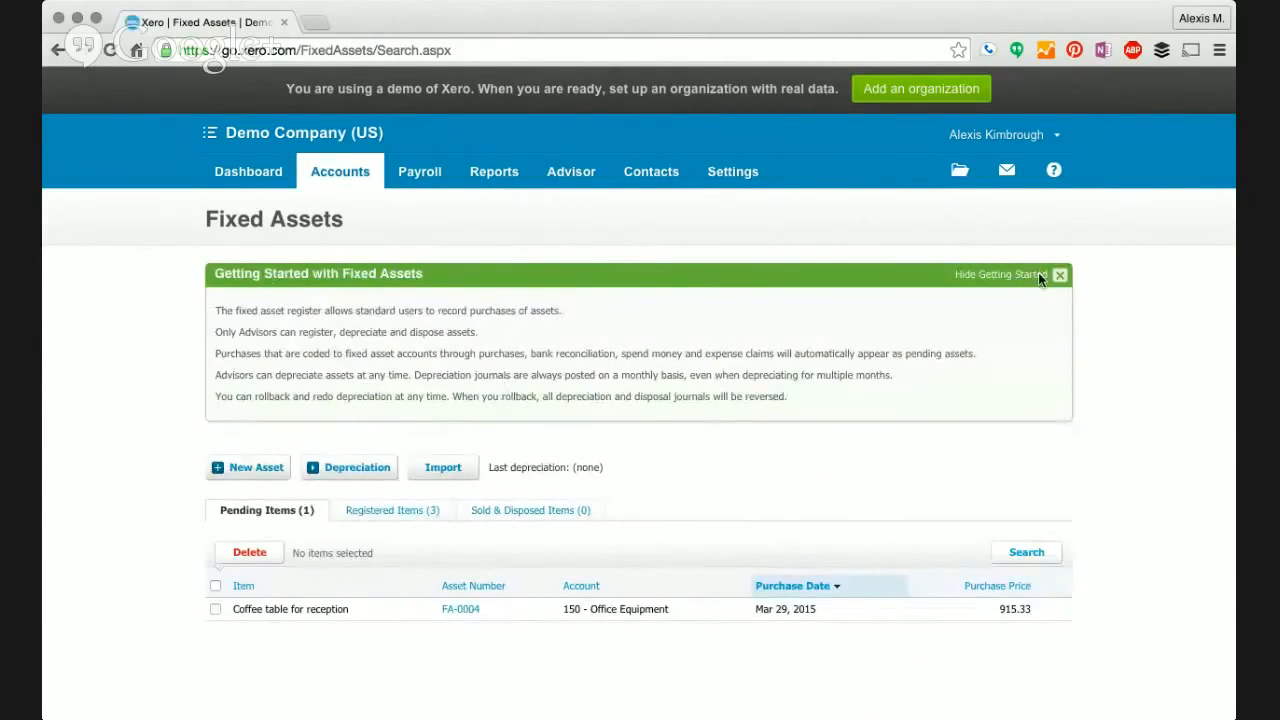
click(1060, 276)
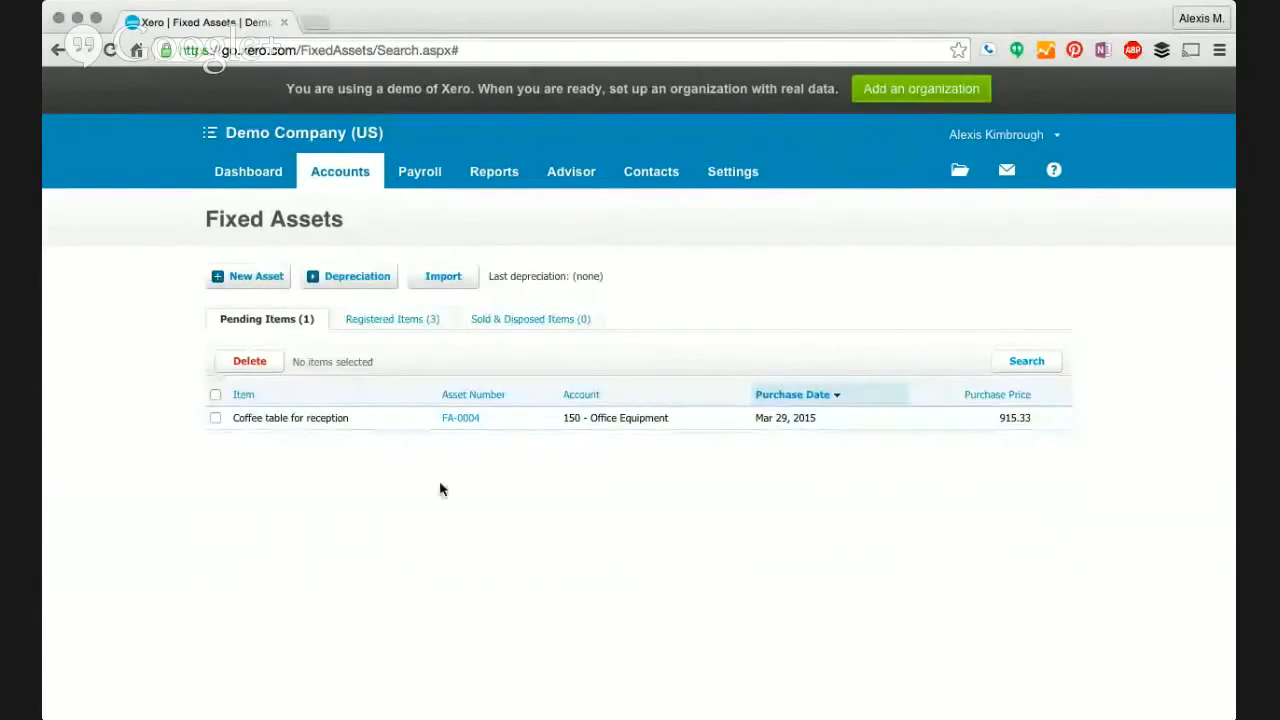
- Open the Income Statement report for Demo Company (US) and scroll through it
click(493, 174)
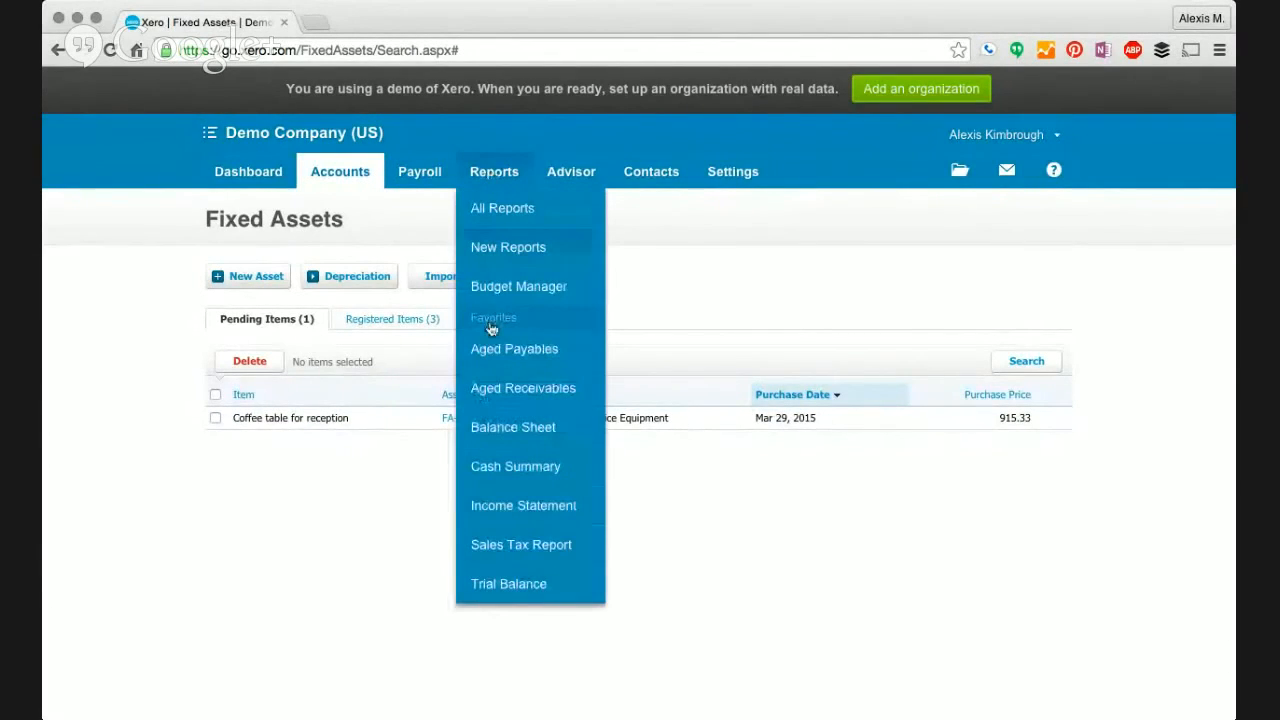
click(519, 506)
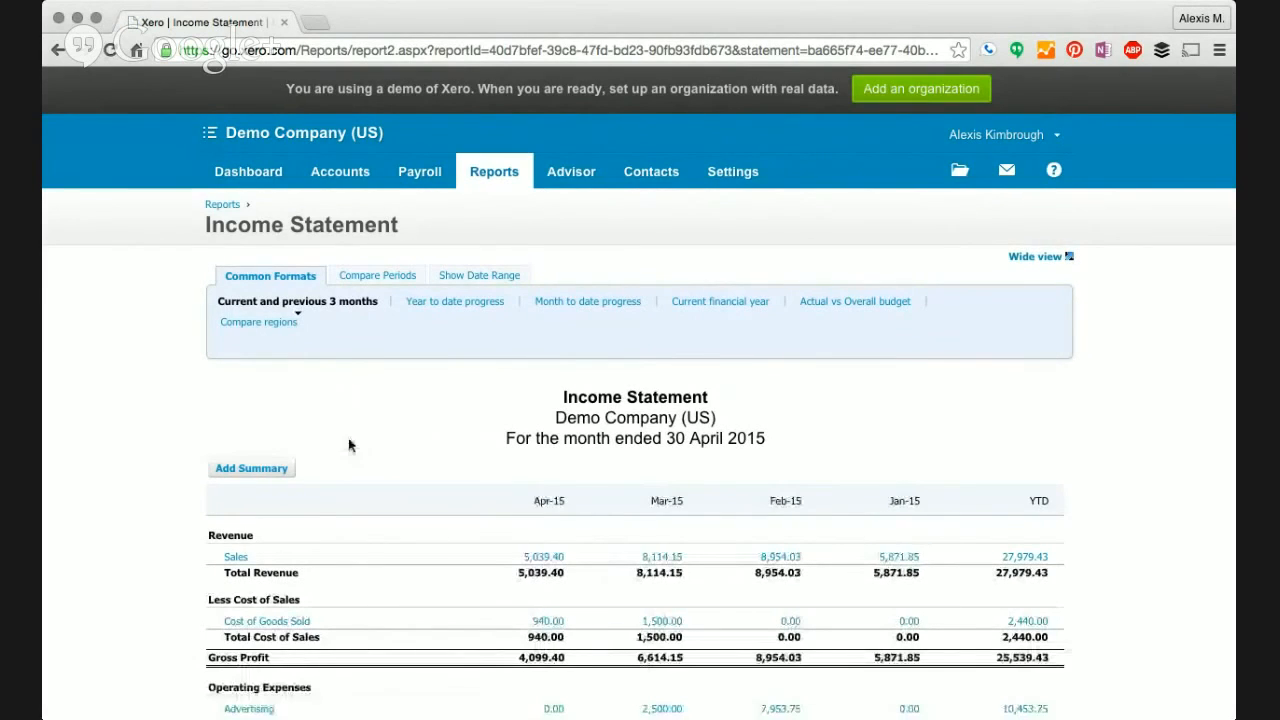
scroll(185, 420, down, 5)
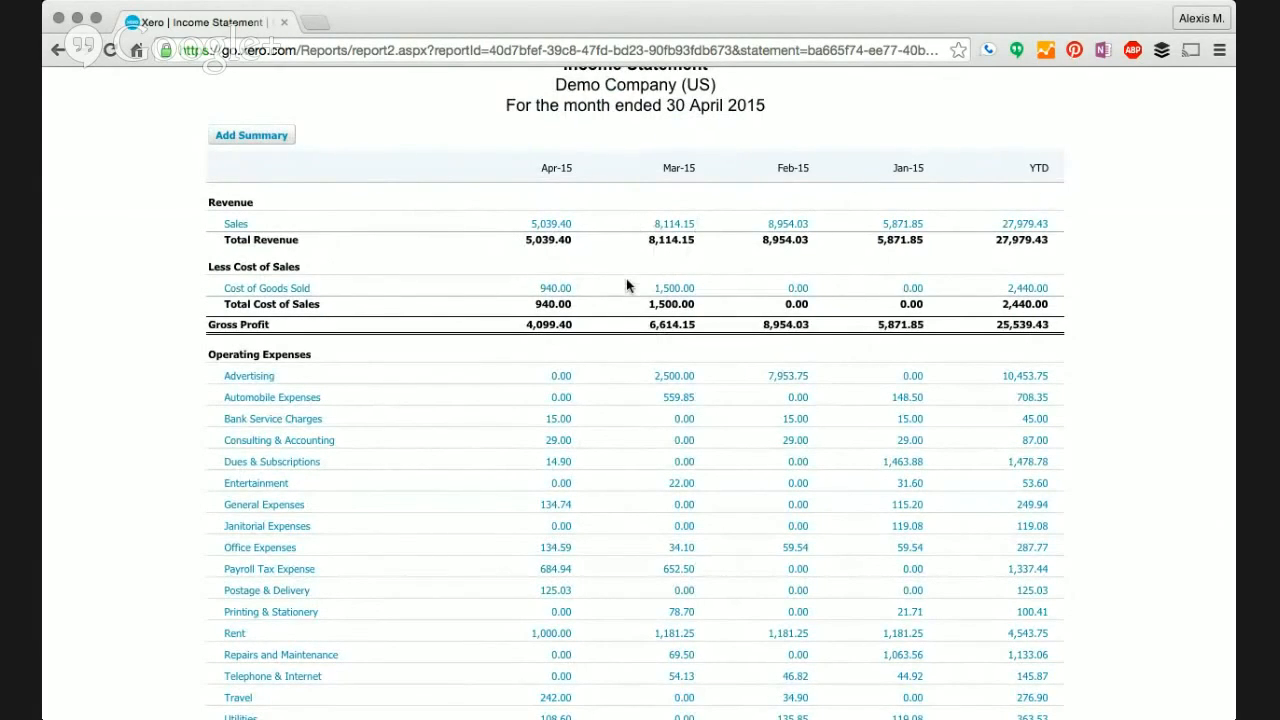
scroll(626, 285, down, 2)
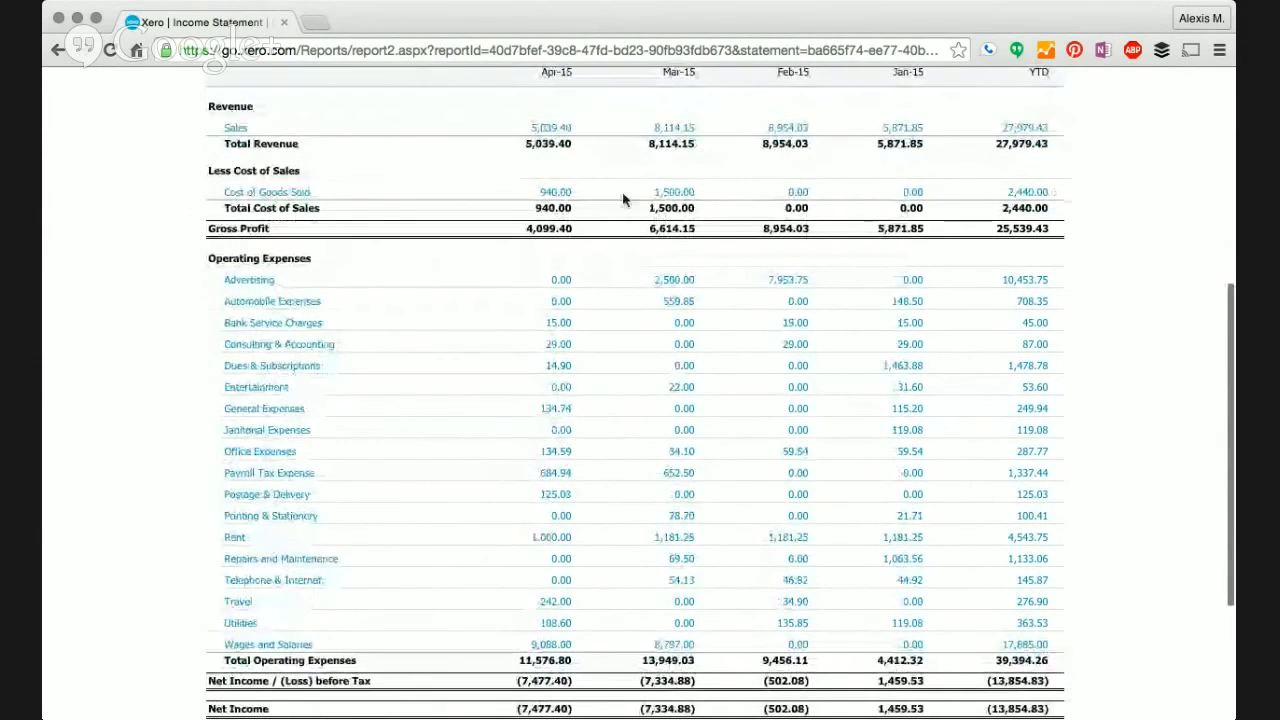
scroll(663, 263, up, 1)
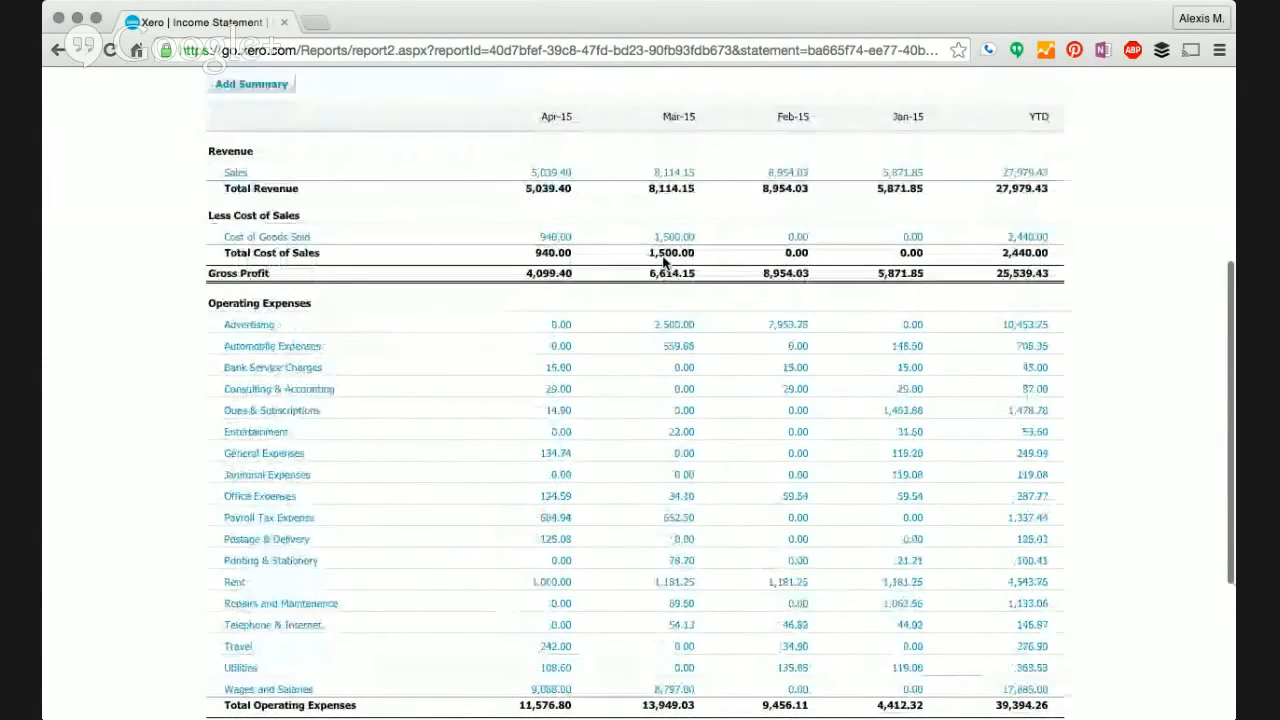
scroll(527, 155, up, 4)
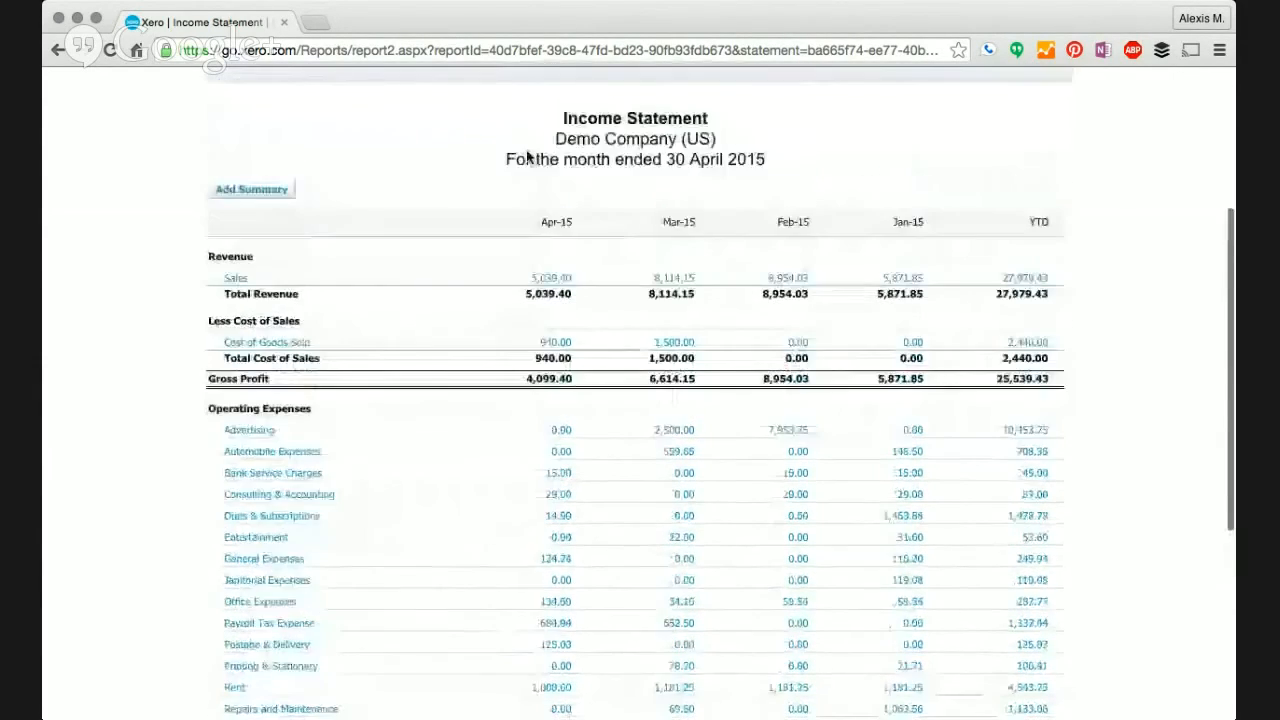
scroll(527, 155, up, 1)
- Show the Income Statement as year-to-date progress and scroll to the Advertising total 10,453.75
click(478, 170)
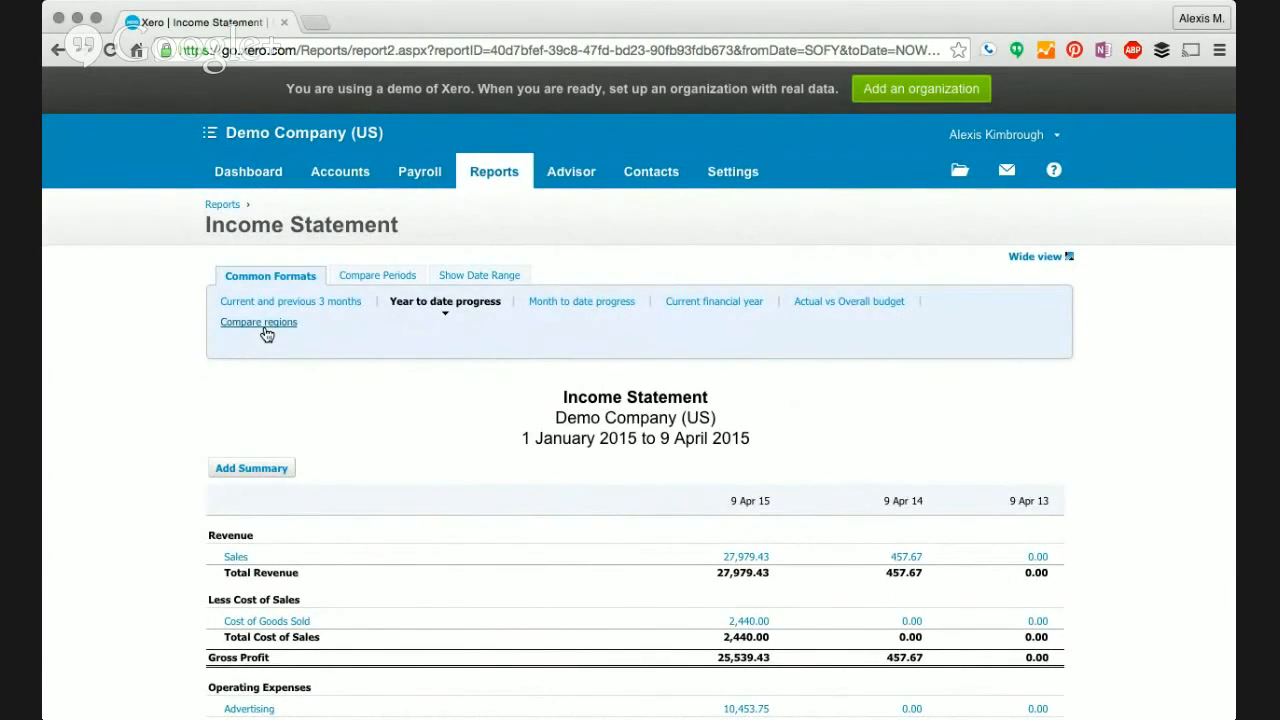
scroll(449, 422, down, 5)
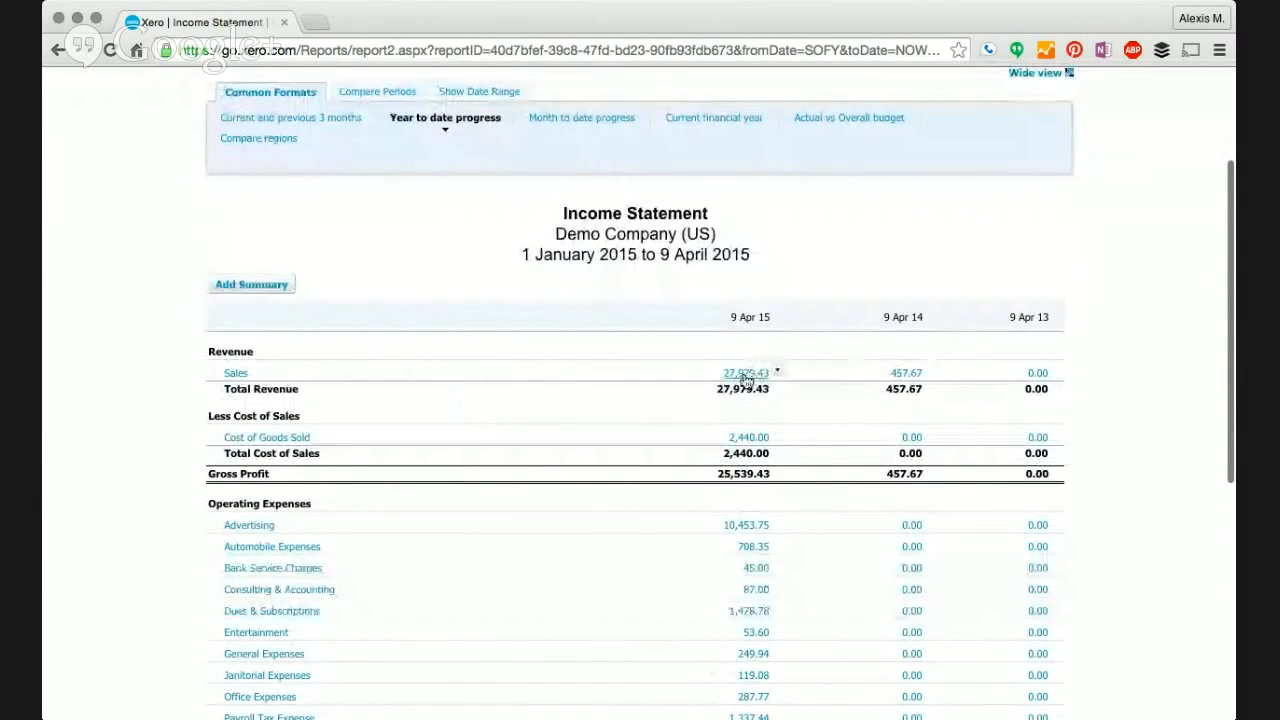
scroll(630, 385, down, 1)
scroll(630, 385, down, 3)
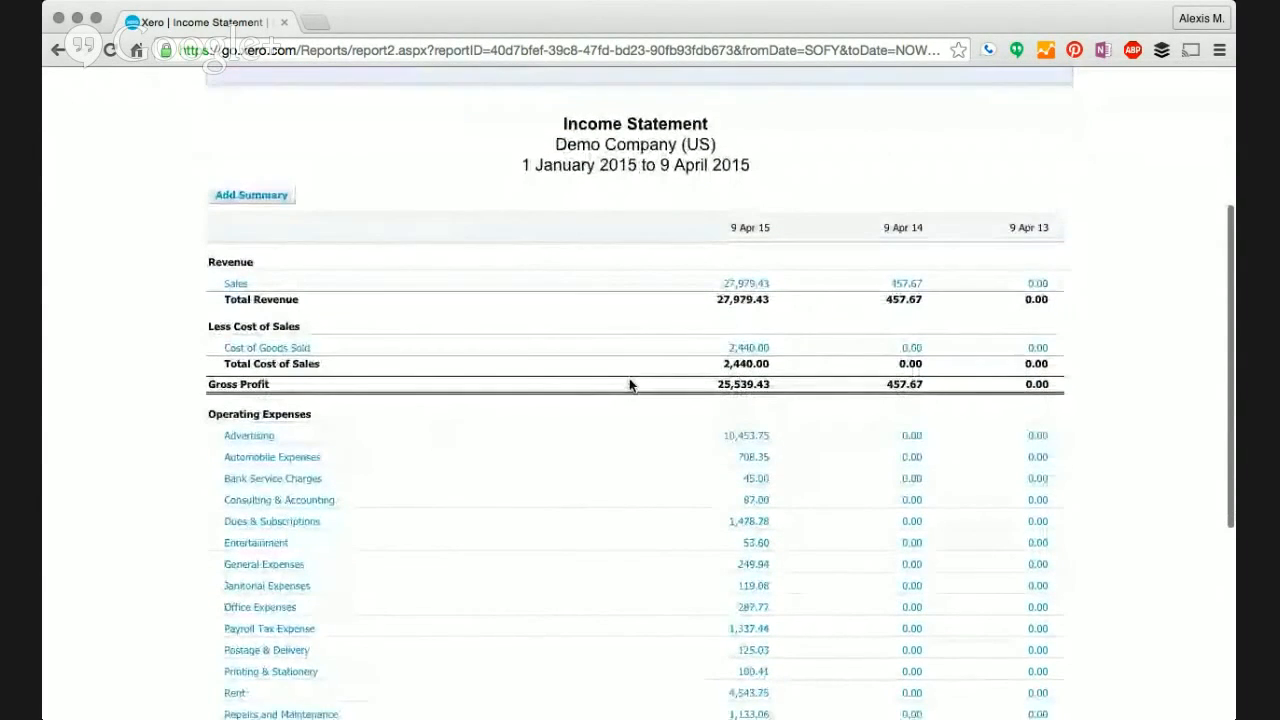
scroll(630, 385, down, 3)
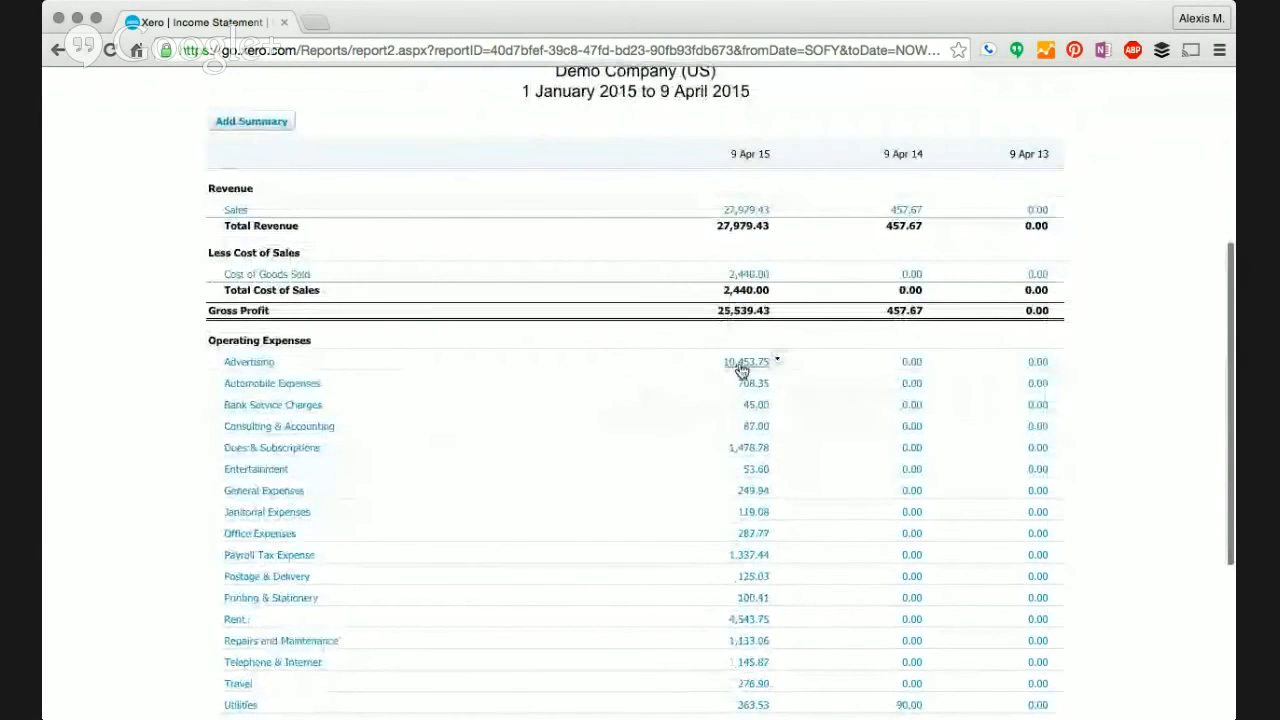
mouse_move(737, 366)
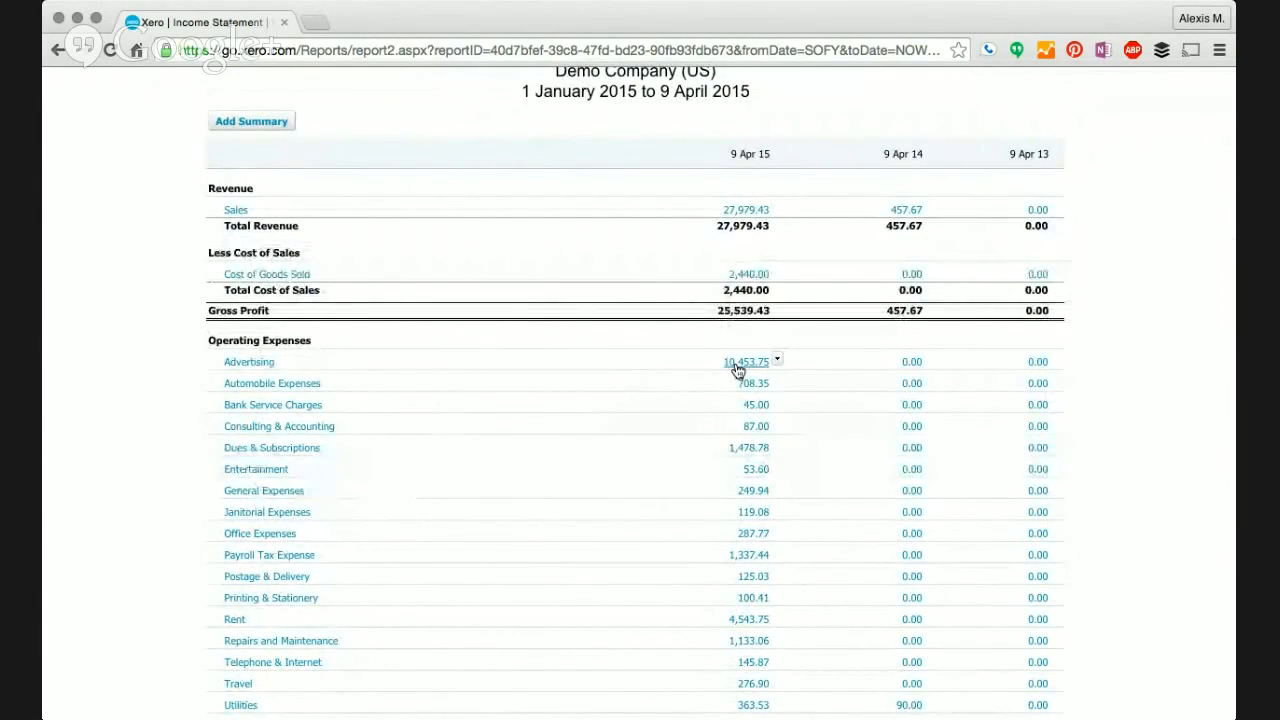
- Drill into the Advertising total to review its three invoices, then return to the Income Statement
click(737, 366)
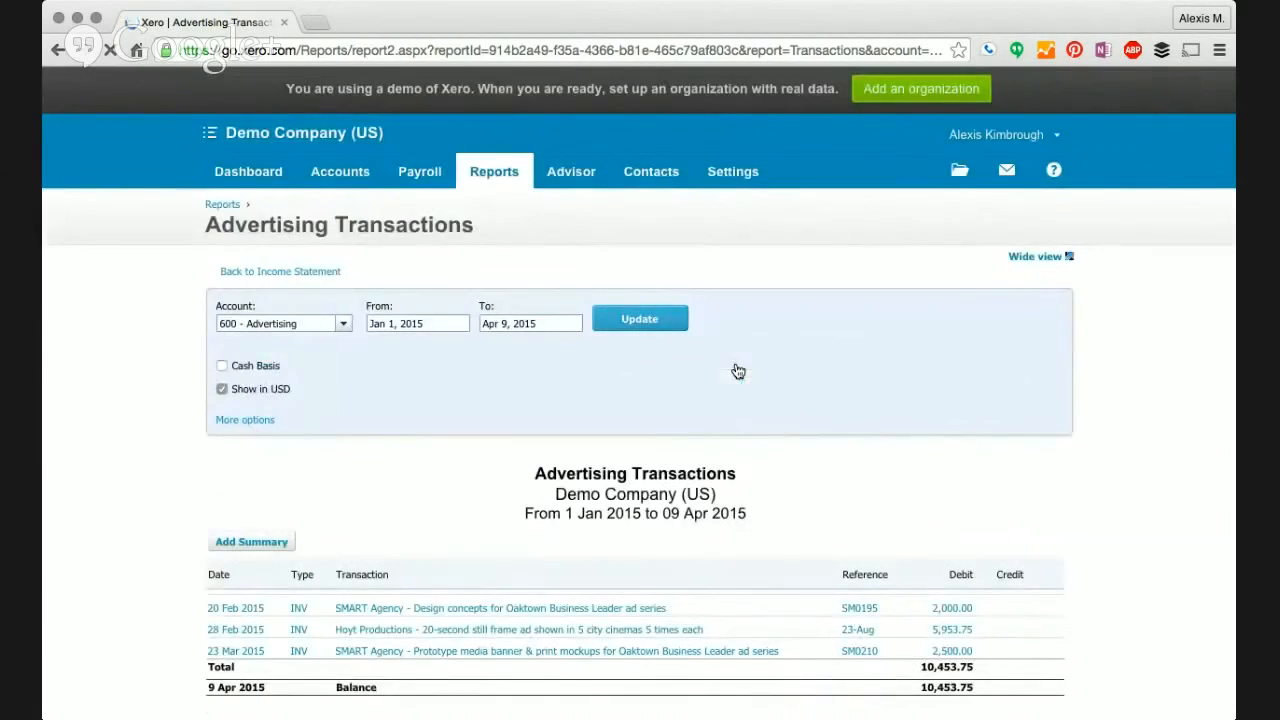
scroll(455, 458, down, 5)
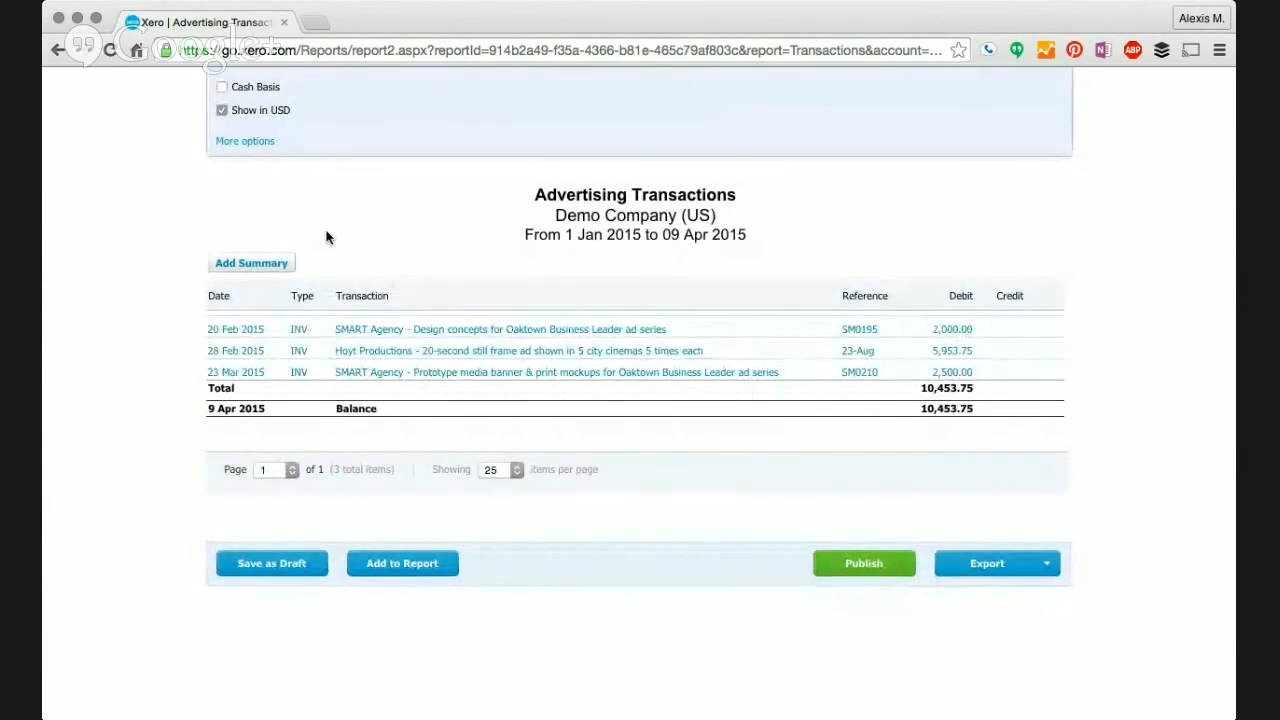
scroll(325, 237, up, 3)
click(267, 153)
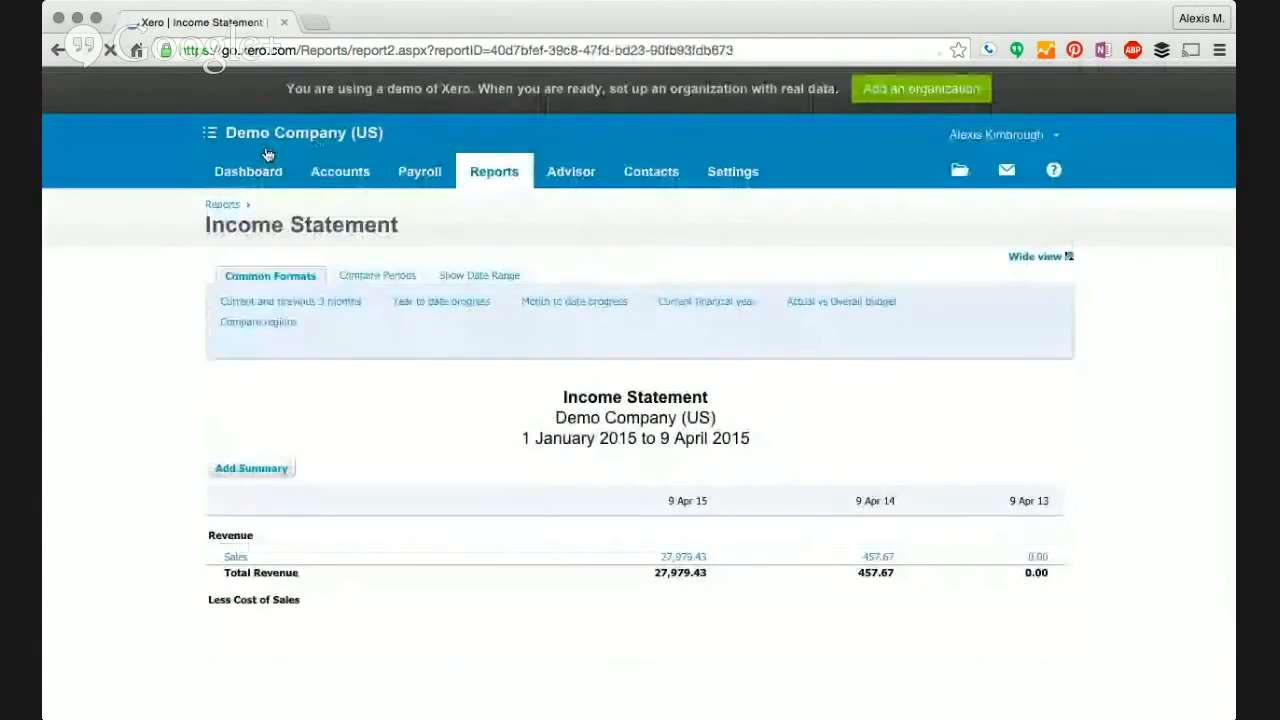
- Check the Income Statement totals: operating expenses 39,394.26 and net loss 13,854.83
scroll(148, 335, down, 4)
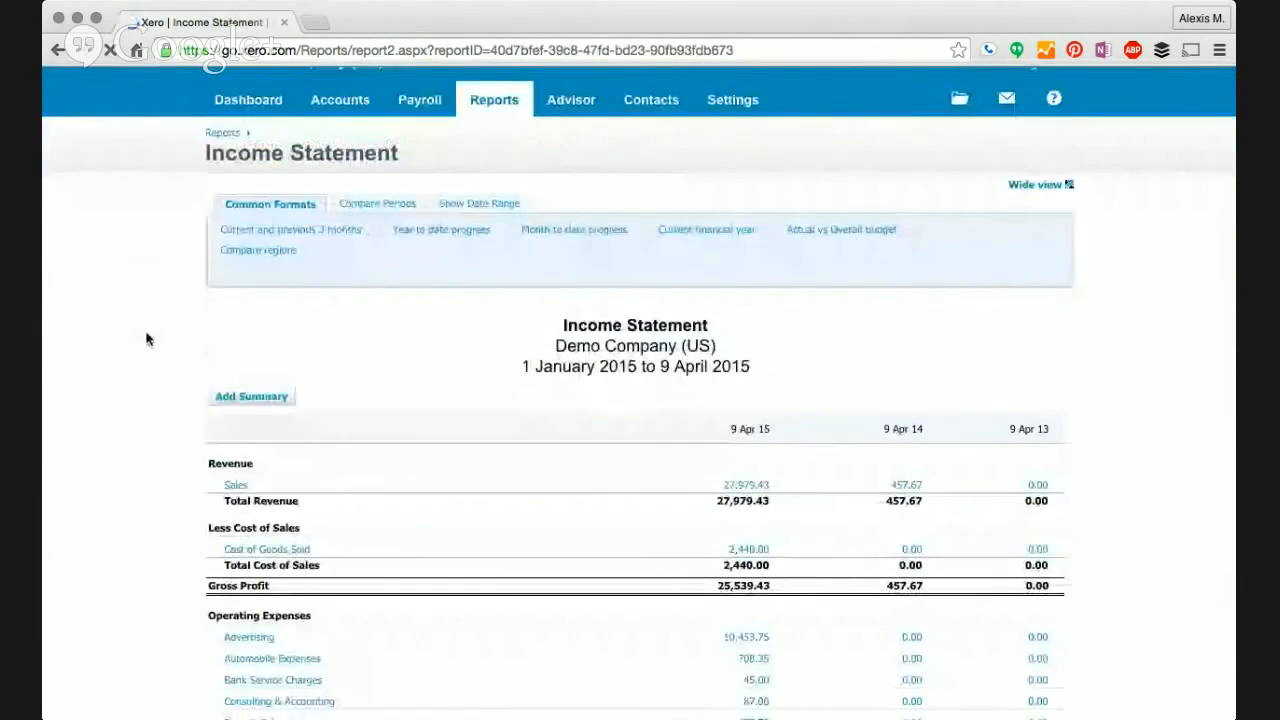
scroll(146, 339, down, 10)
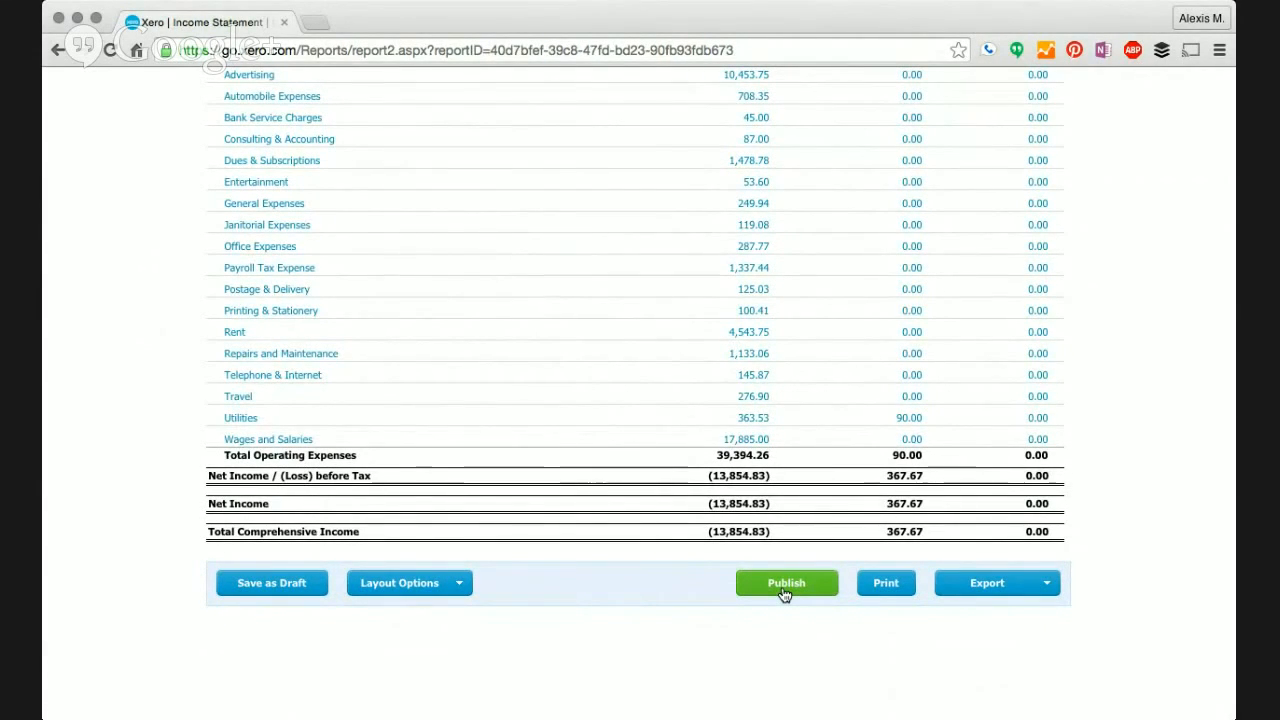
scroll(784, 595, up, 5)
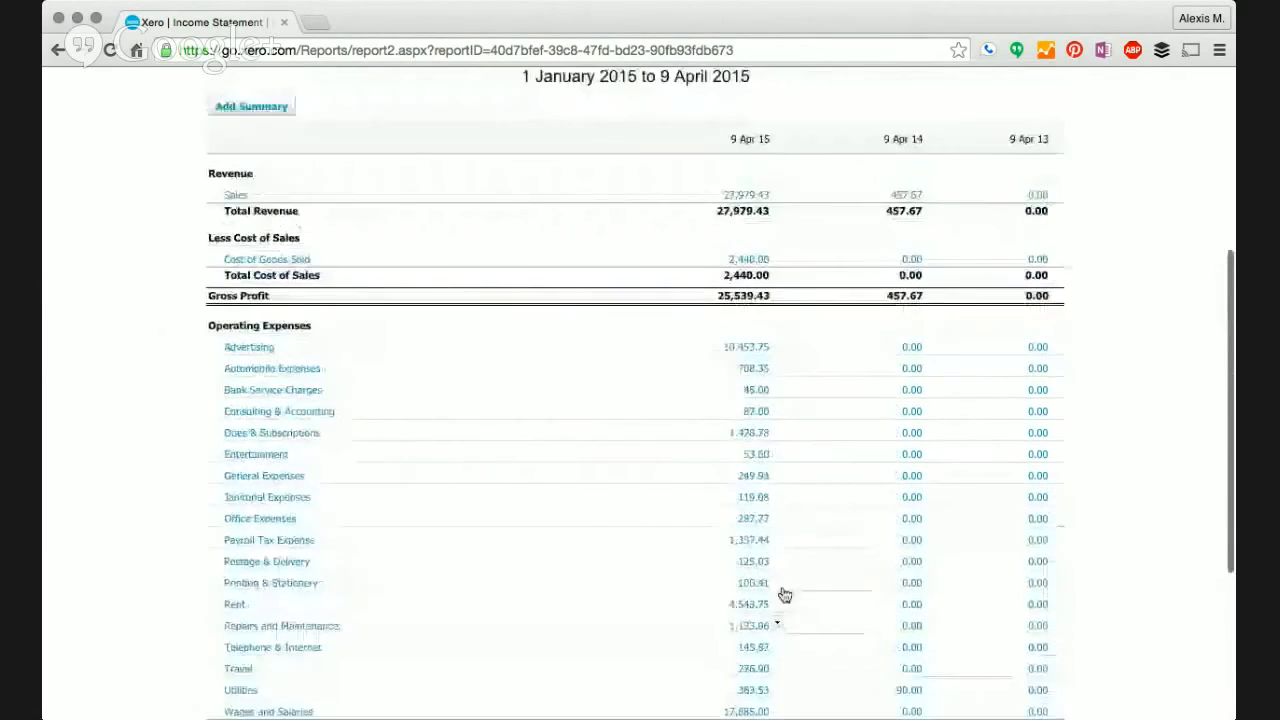
scroll(784, 595, up, 1)
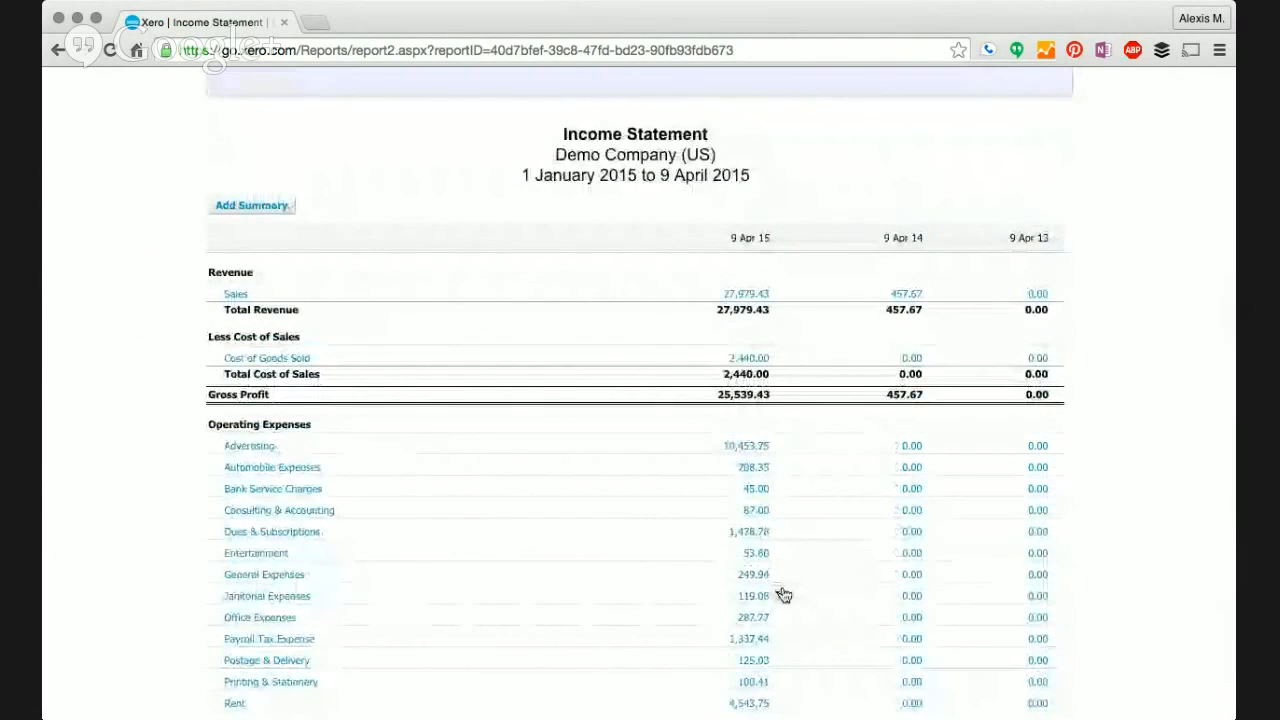
scroll(784, 595, up, 6)
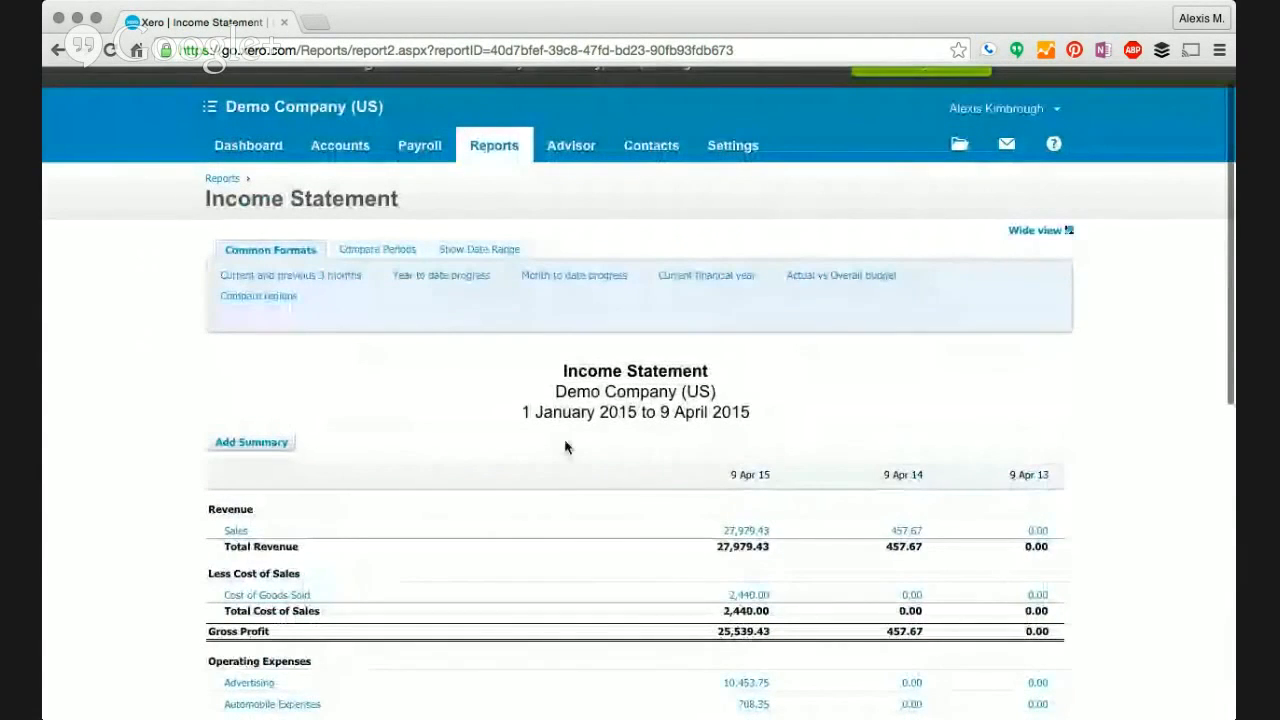
click(491, 172)
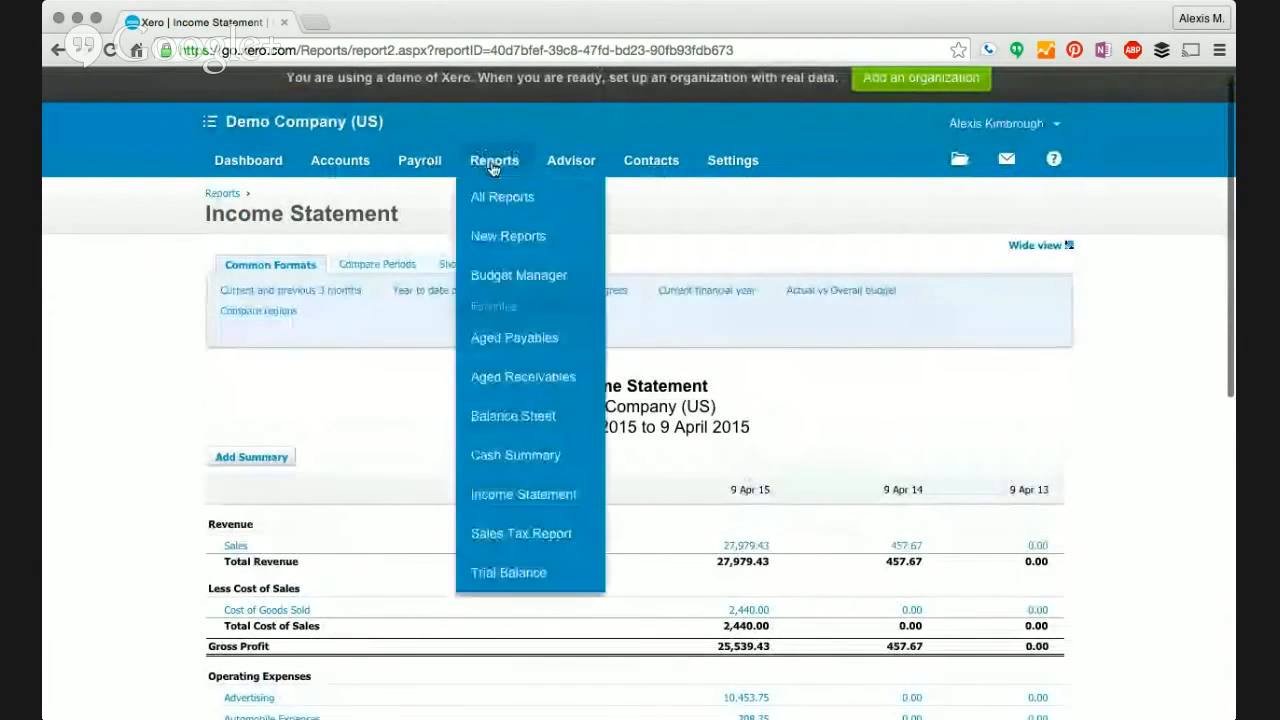
- Review the 12-month Overall Budget from Jan 2015 in Budget Manager, then return to the dashboard
click(506, 276)
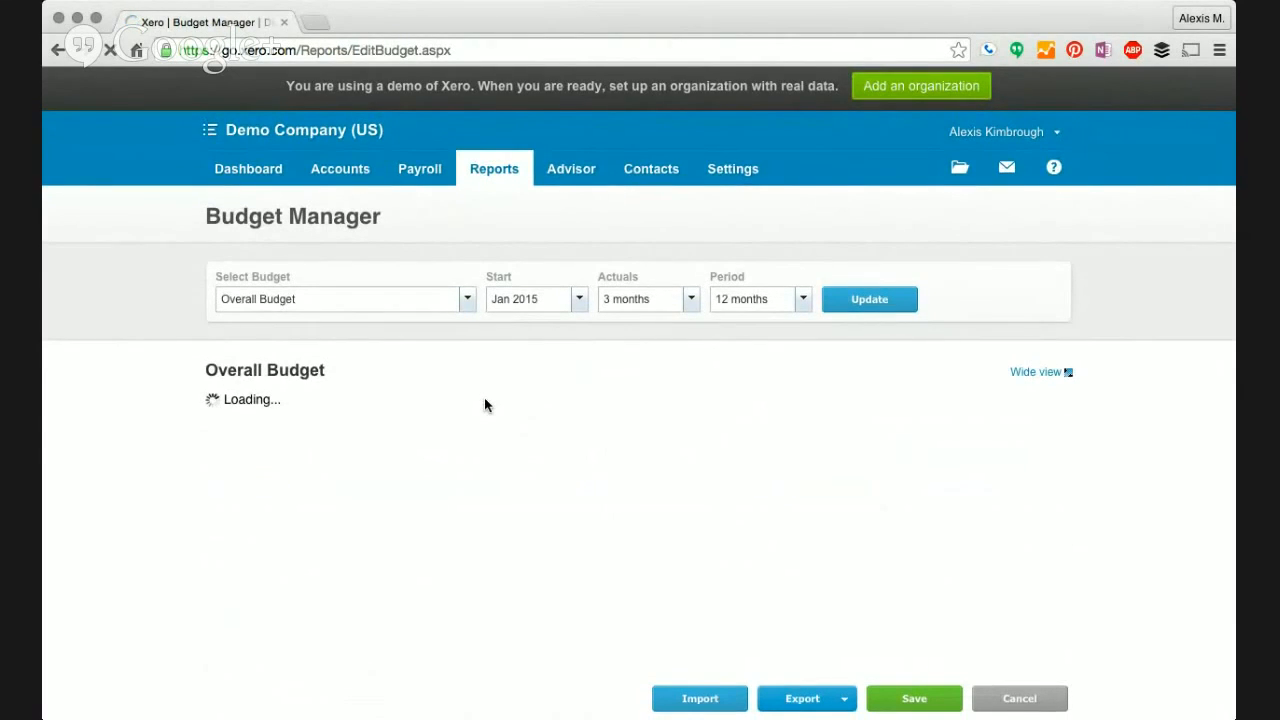
scroll(484, 404, down, 1)
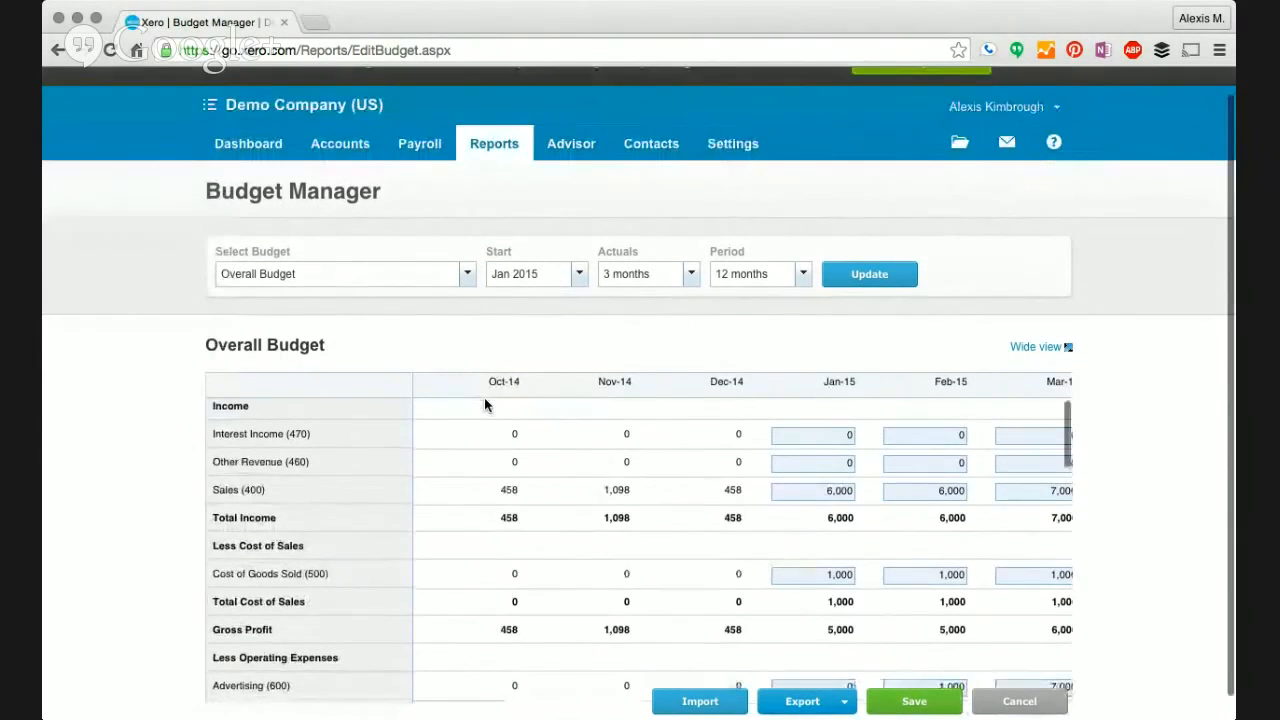
scroll(698, 500, down, 6)
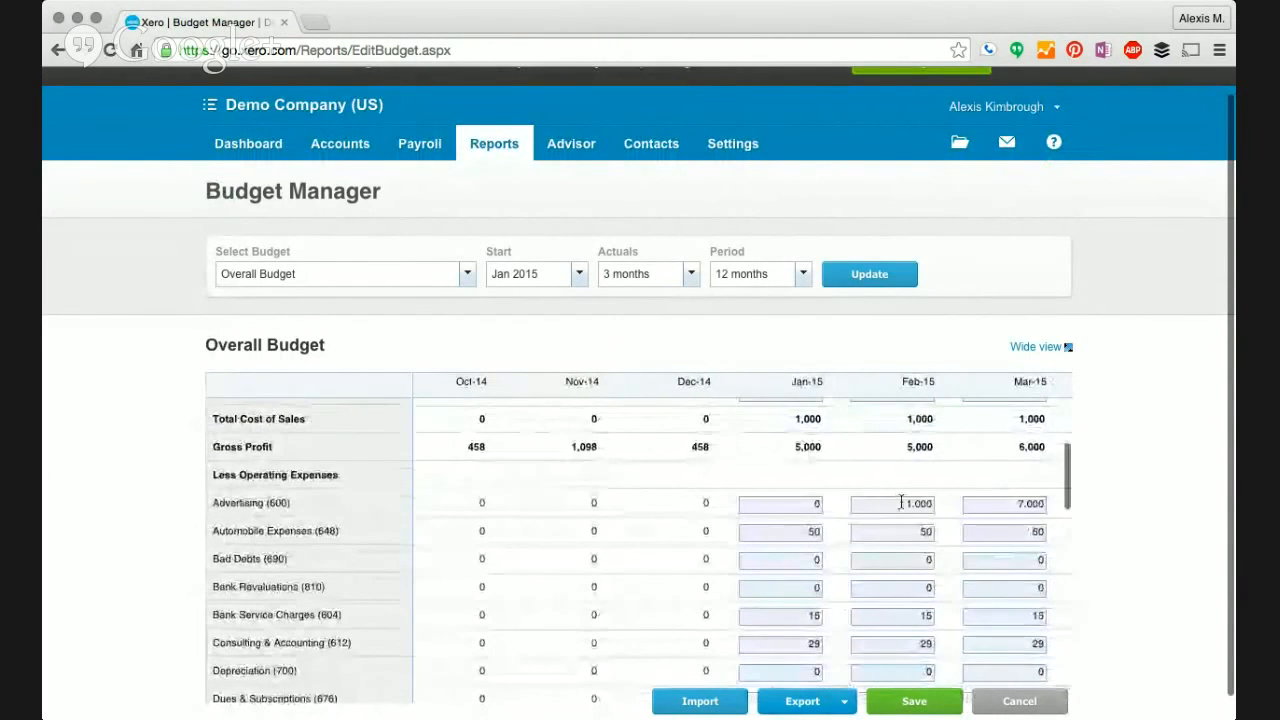
scroll(727, 510, right, 3)
scroll(727, 510, up, 3)
scroll(727, 510, right, 5)
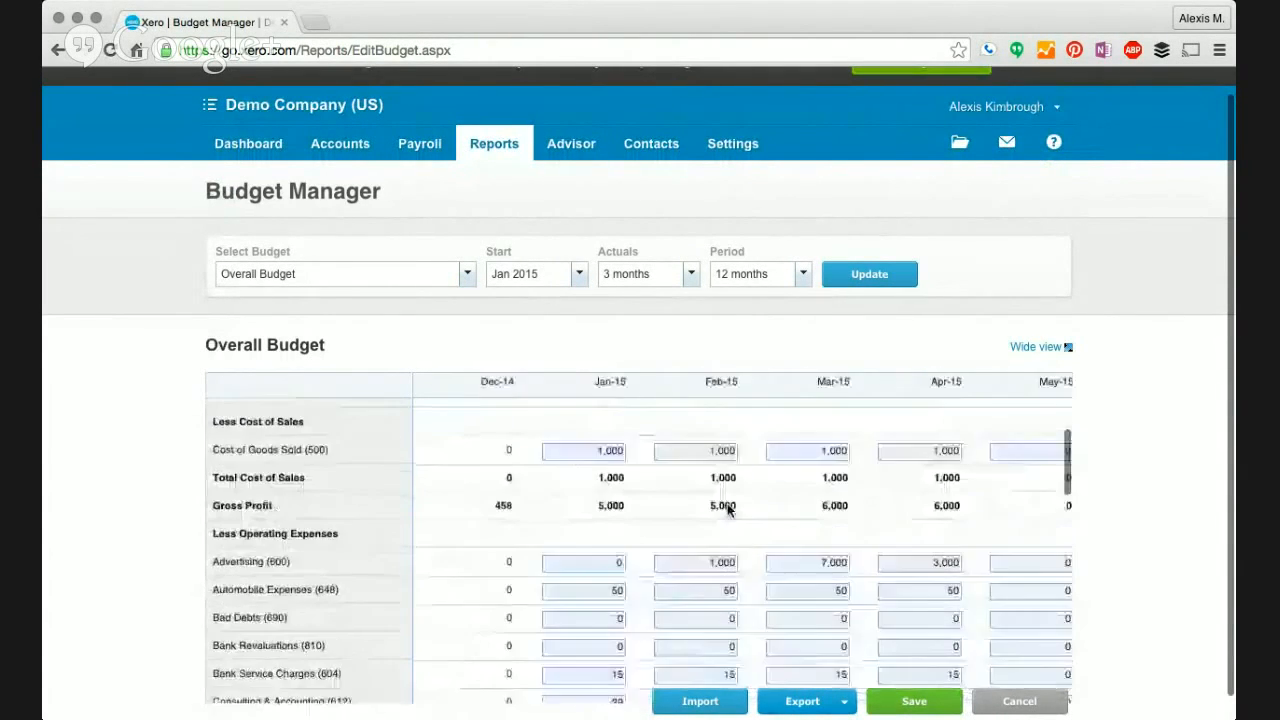
scroll(727, 510, left, 5)
scroll(727, 510, down, 3)
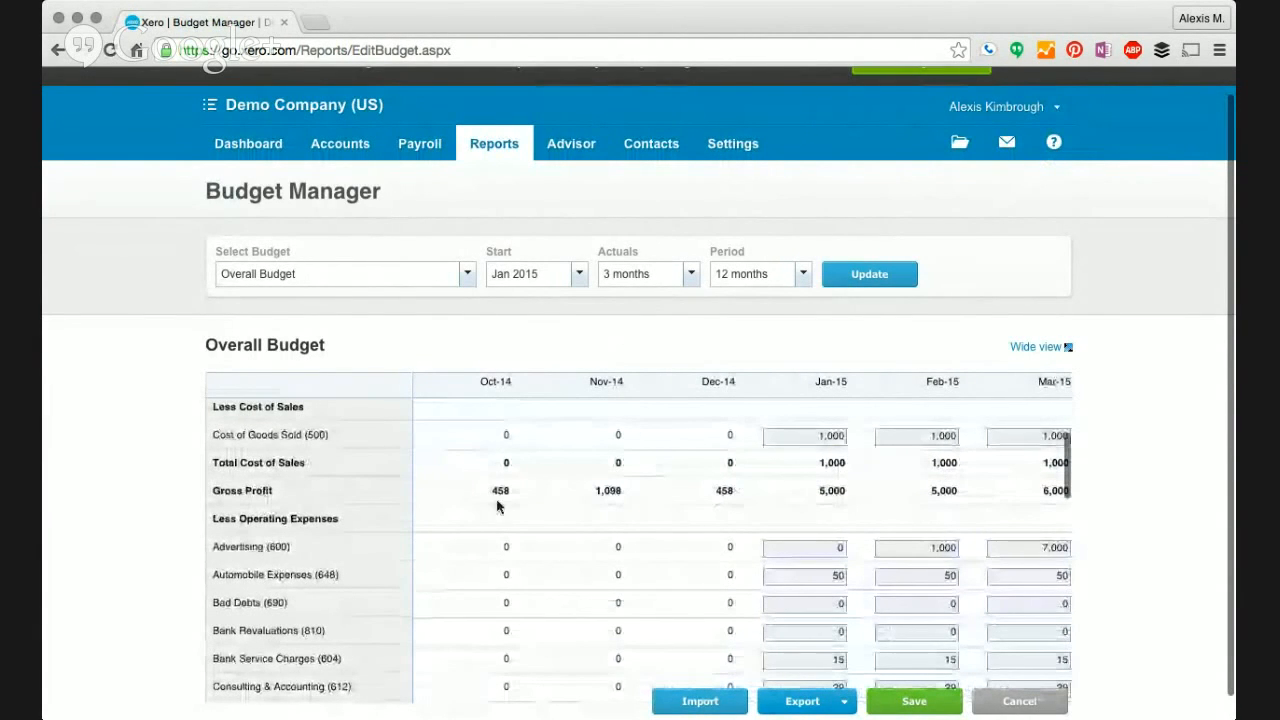
scroll(131, 500, down, 1)
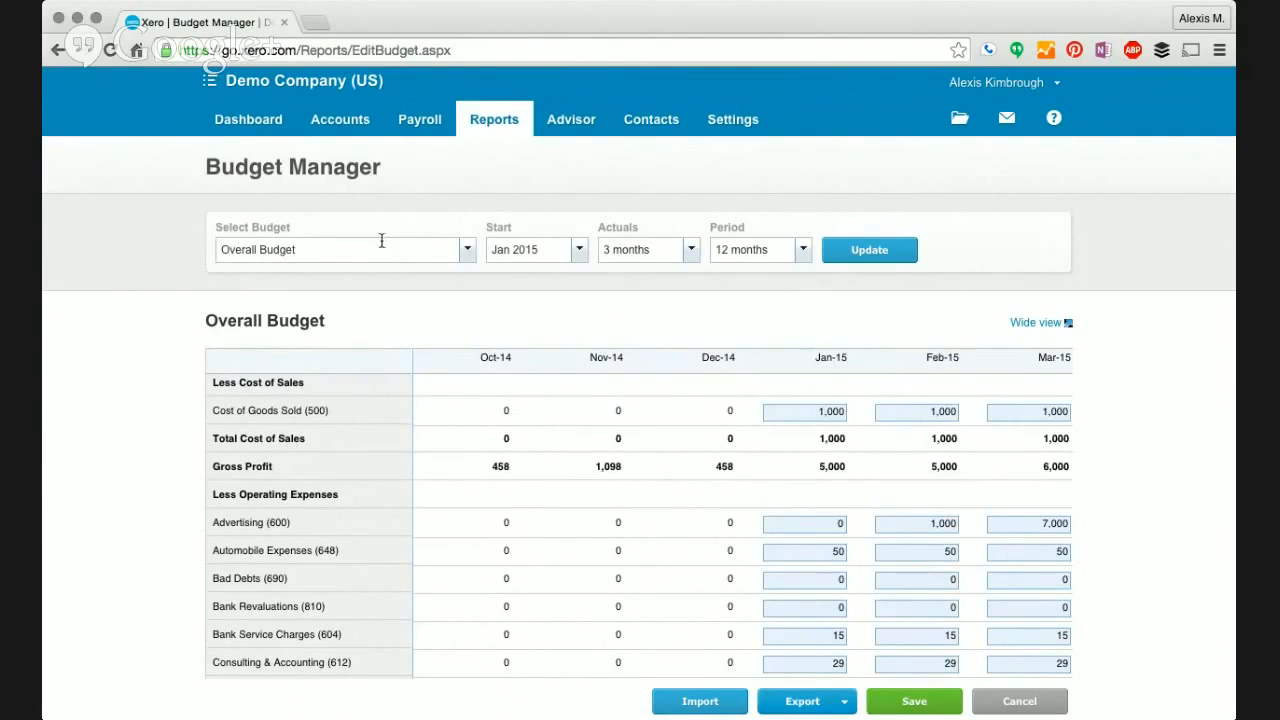
click(226, 130)
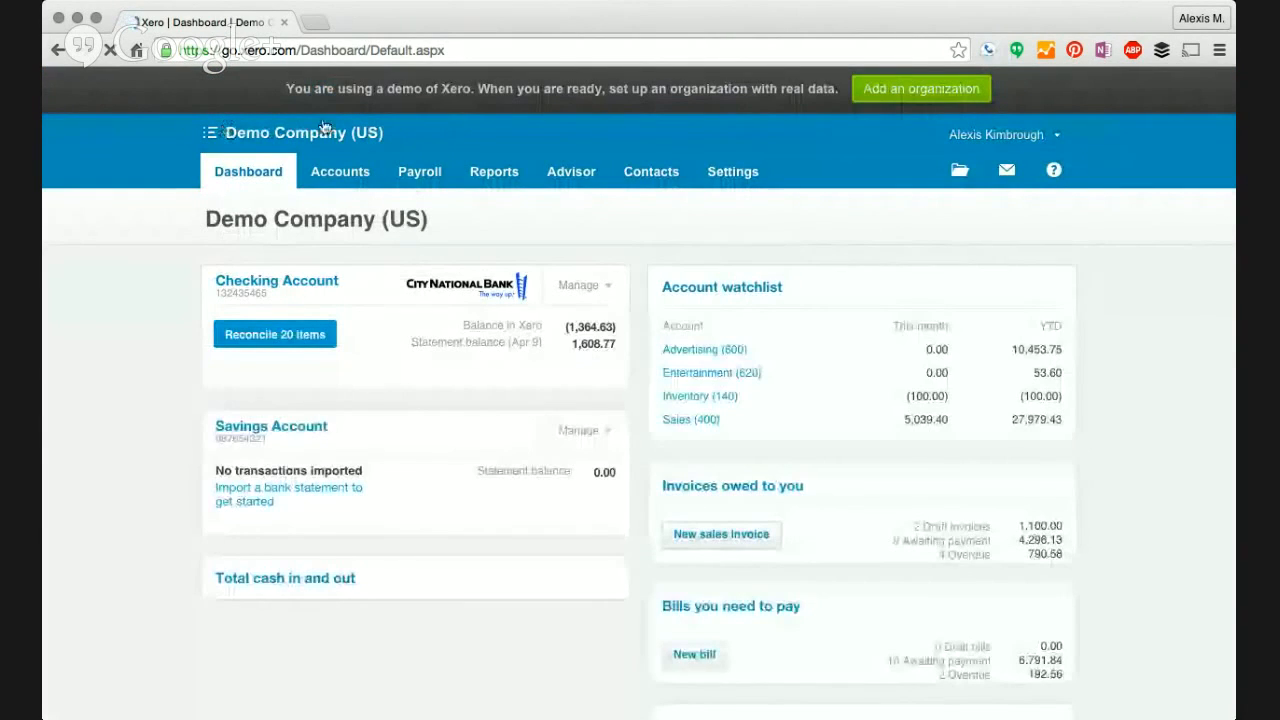
- Open General Settings and scroll down to its Features and Connect sections
click(727, 174)
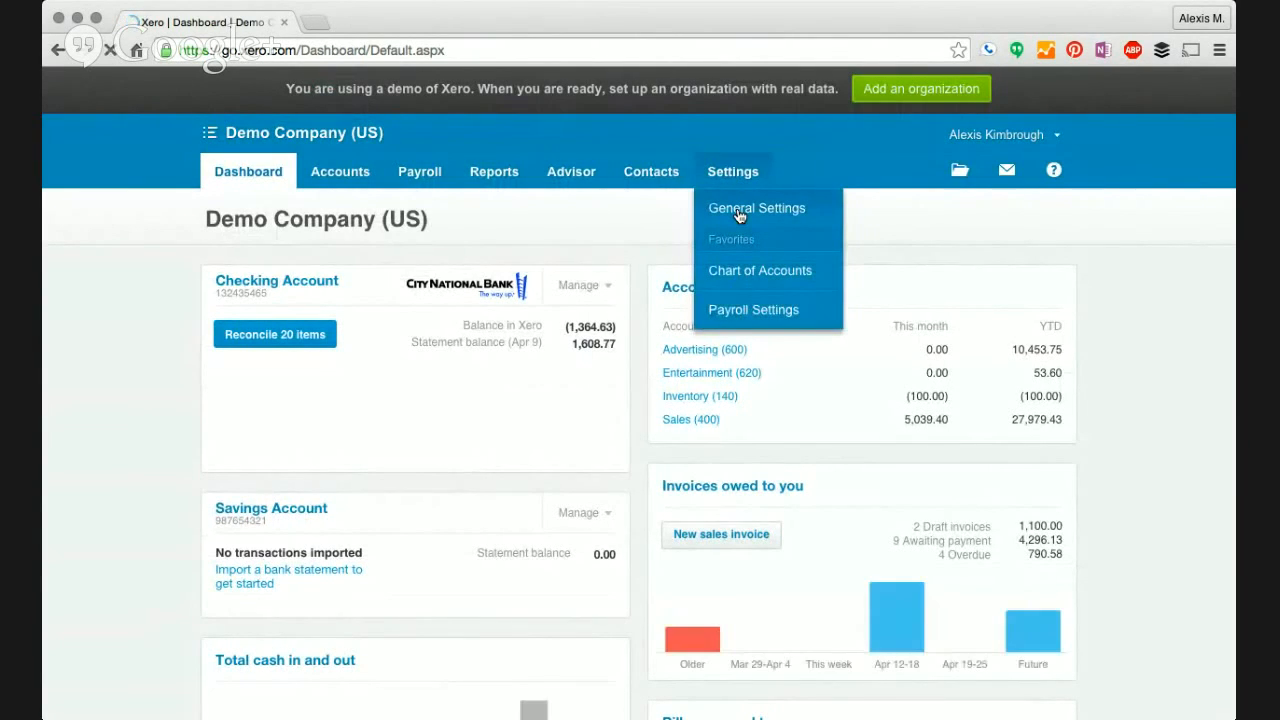
click(738, 212)
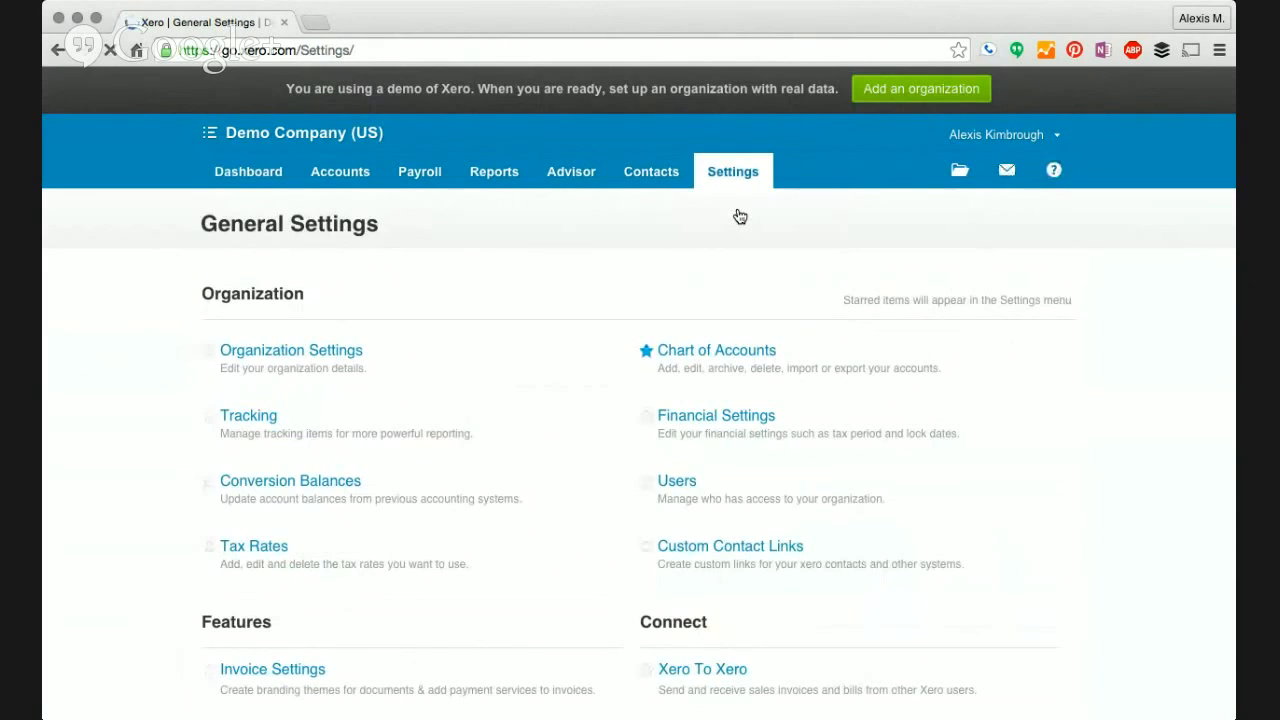
scroll(591, 410, down, 5)
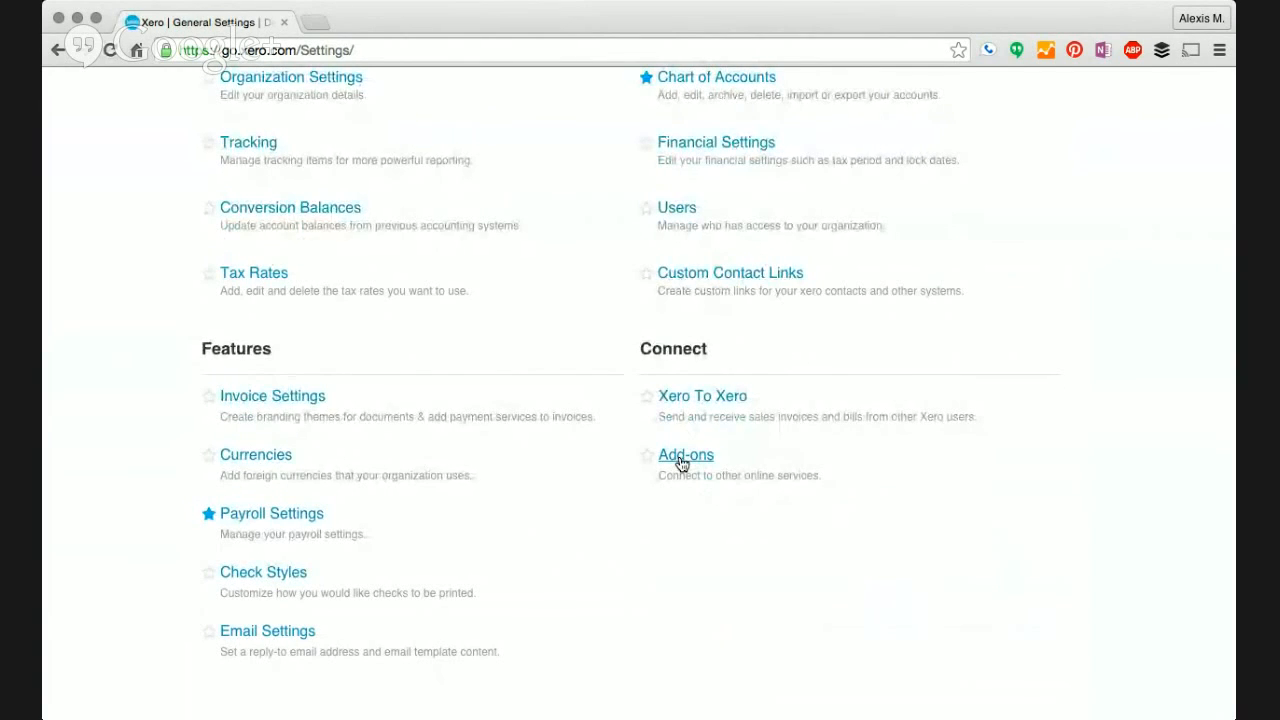
- Open the Add-ons settings to view the Square, FreshBooks and Highrise providers
click(682, 460)
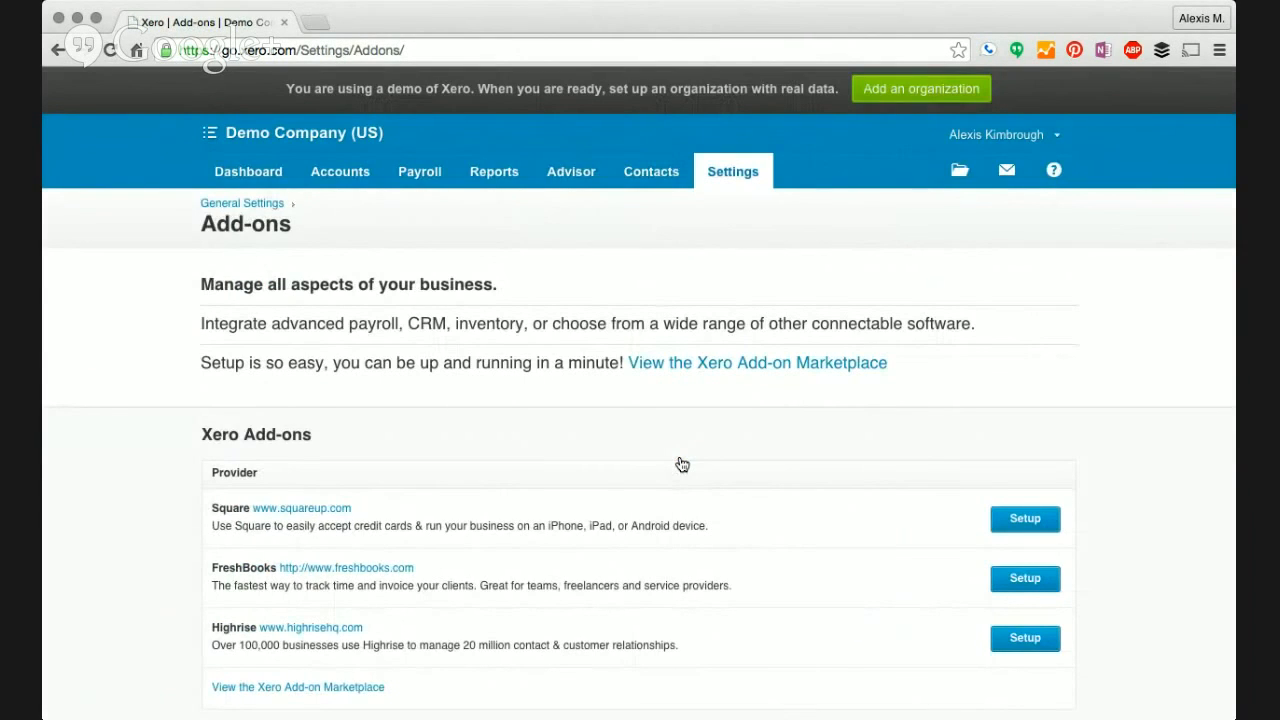
scroll(516, 471, down, 1)
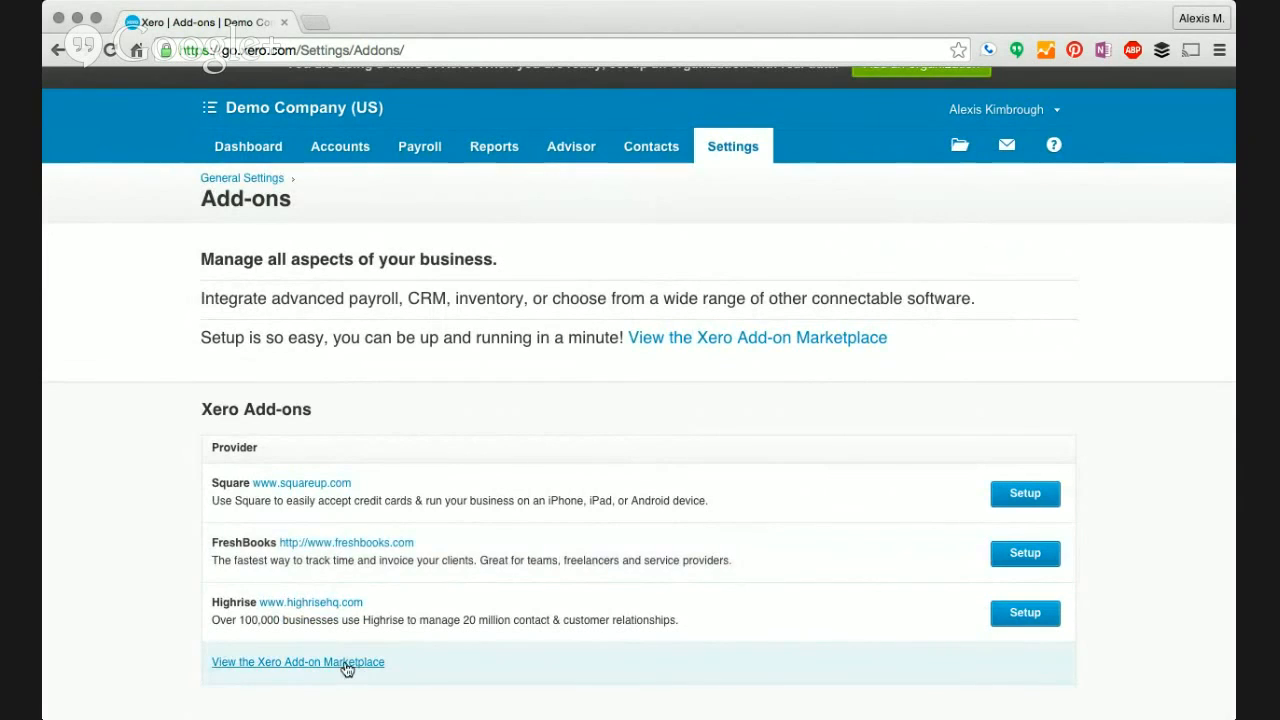
click(343, 662)
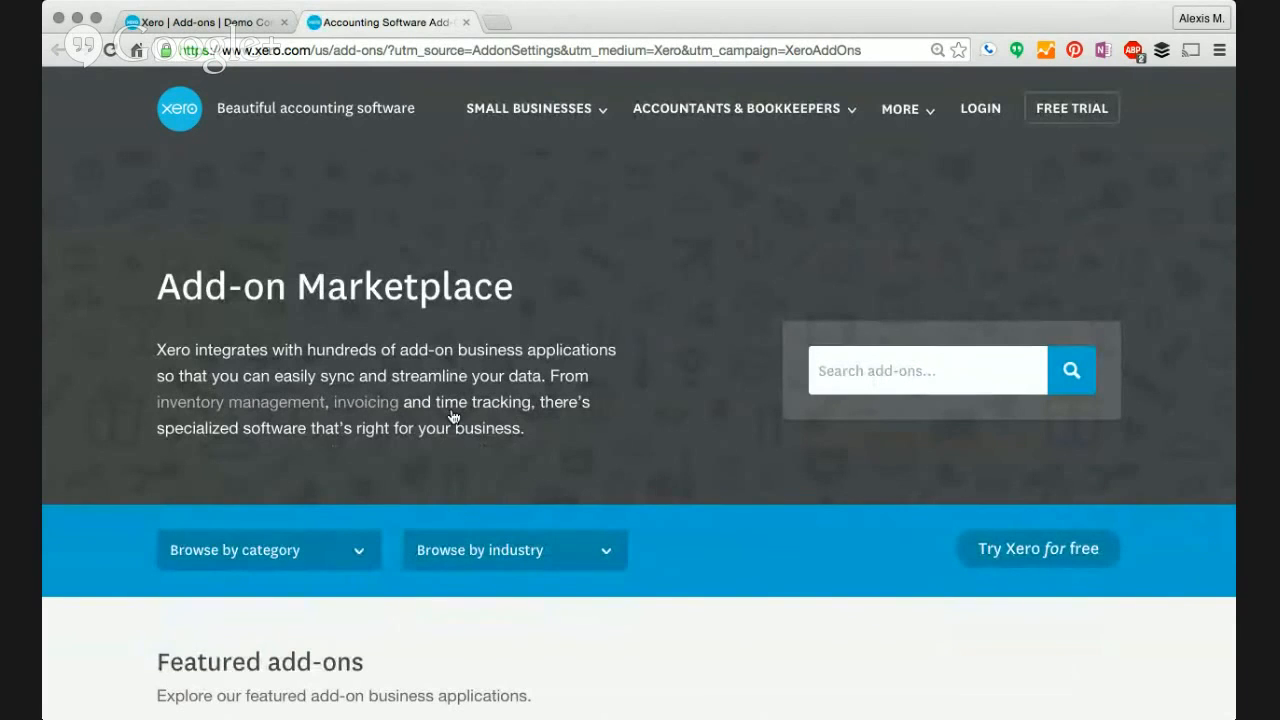
scroll(452, 416, down, 2)
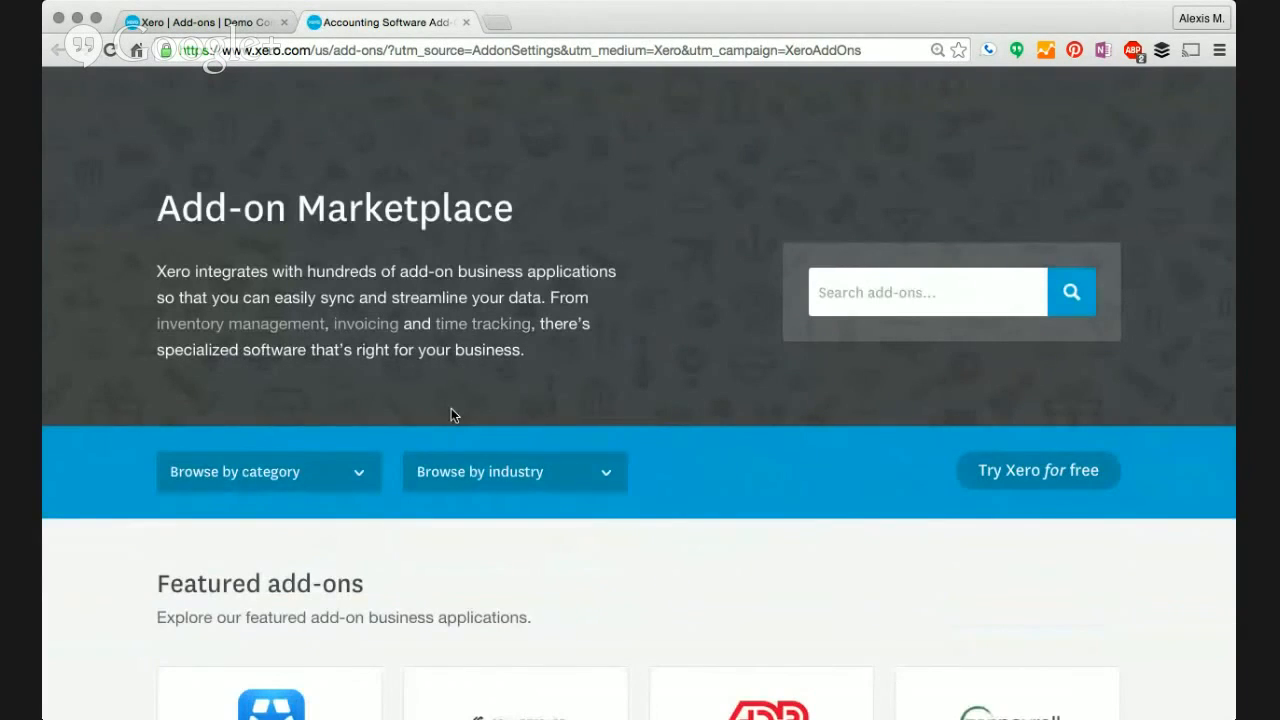
scroll(451, 408, down, 5)
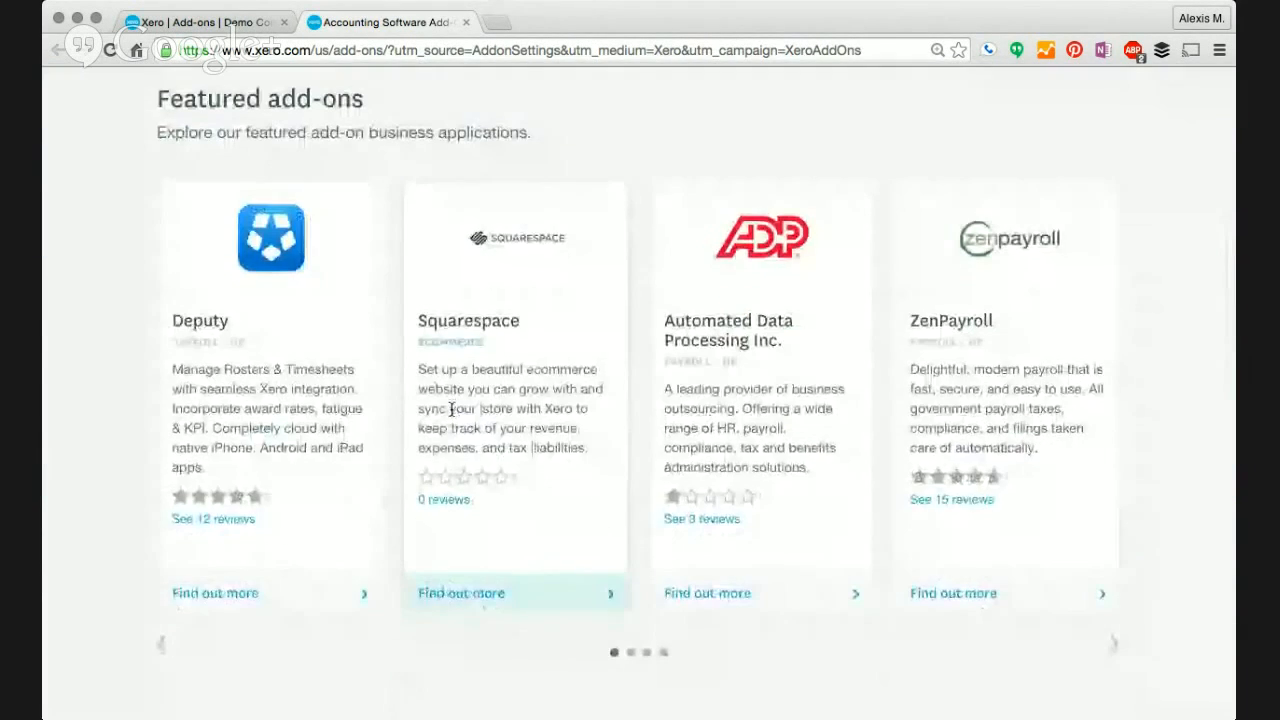
scroll(451, 408, down, 5)
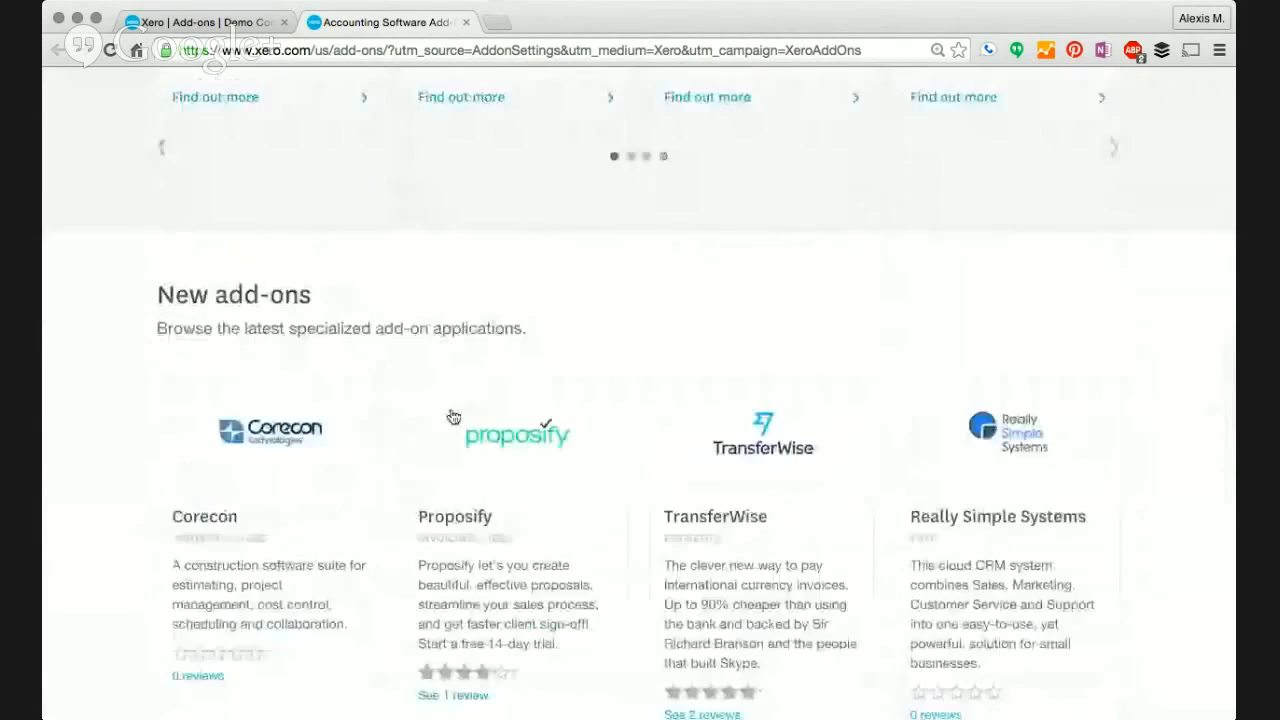
scroll(452, 416, down, 1)
scroll(451, 416, down, 8)
scroll(451, 416, up, 15)
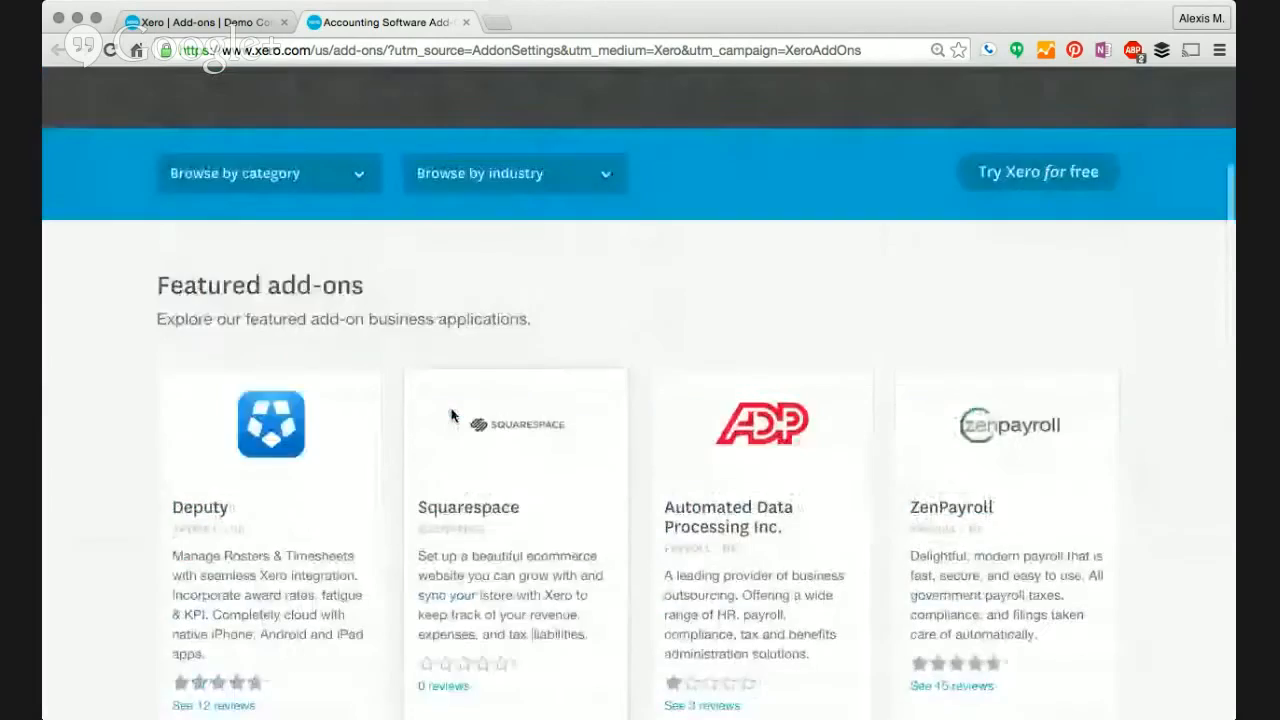
scroll(451, 416, up, 2)
scroll(426, 374, up, 2)
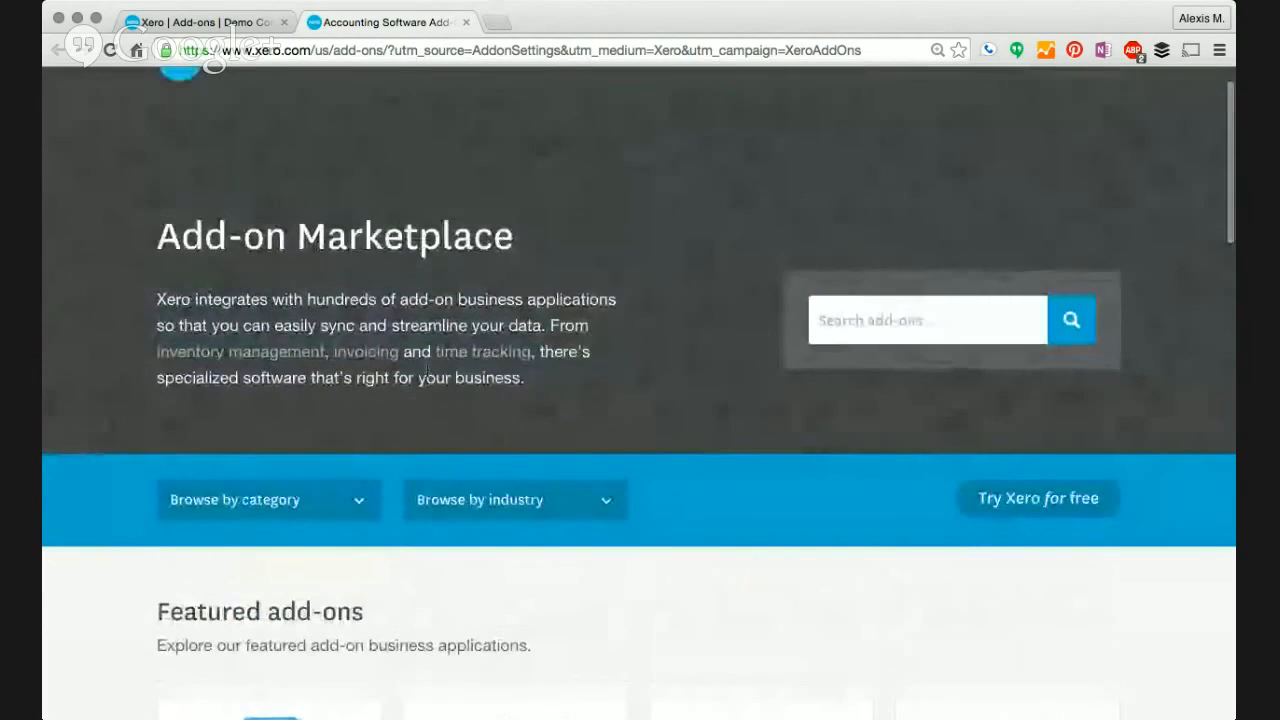
scroll(418, 365, up, 1)
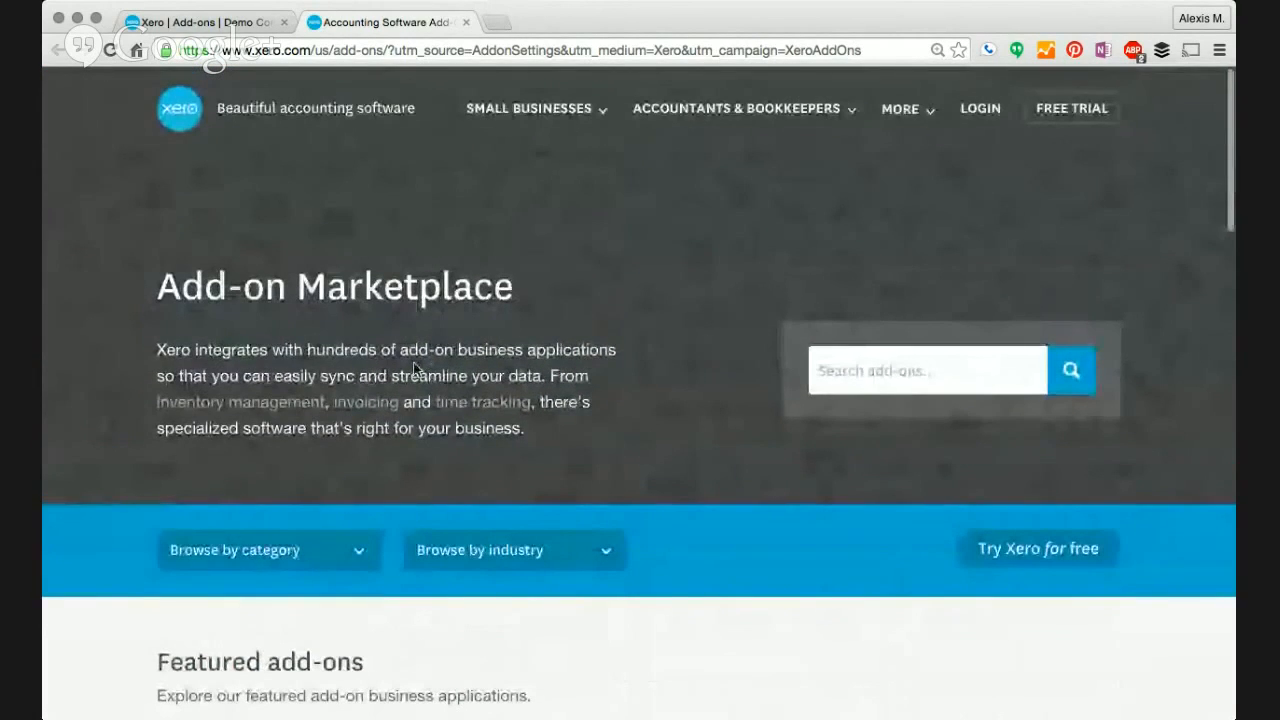
click(466, 22)
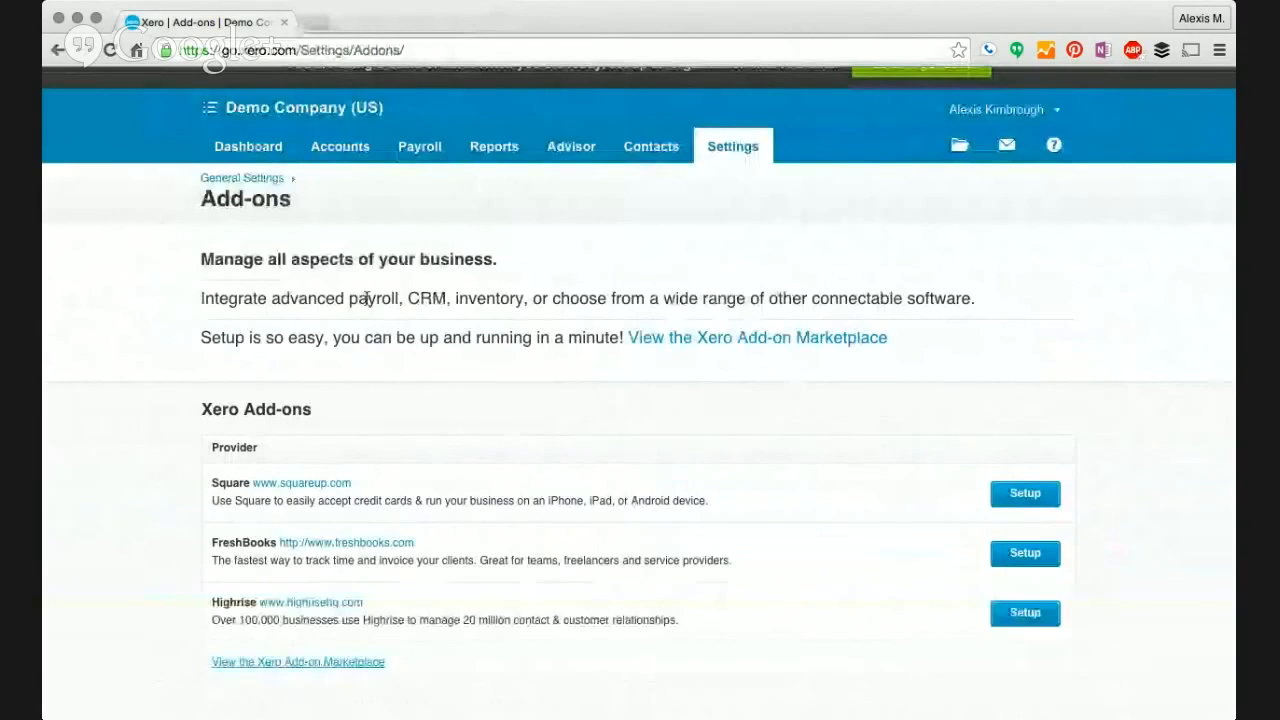